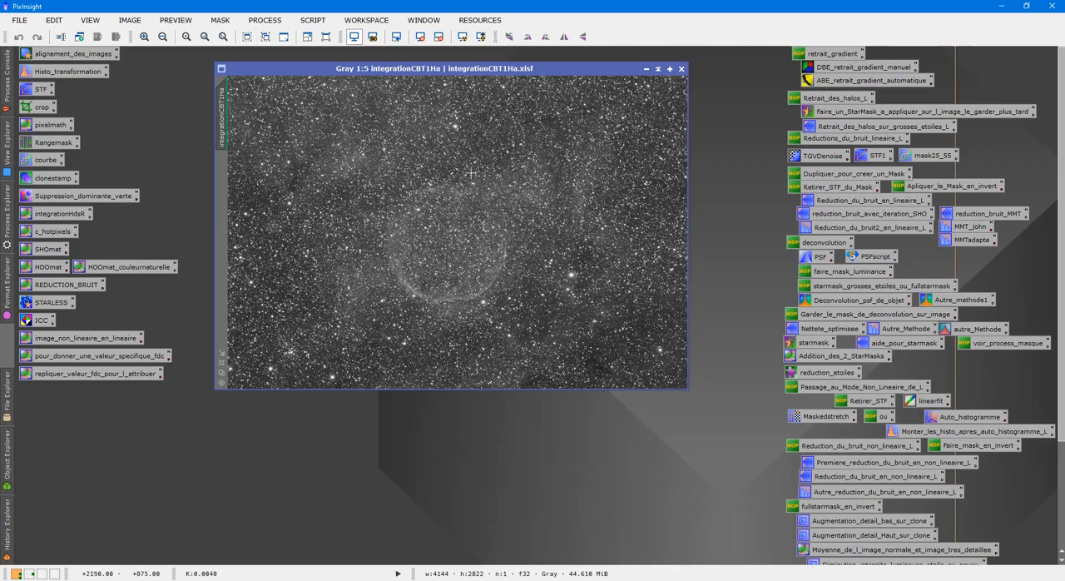
Step: Check the Ha image's screen stretch and examine its stars and nebula close up and in full view
click(420, 36)
click(463, 36)
scroll(504, 243, up, 4)
scroll(506, 243, down, 1)
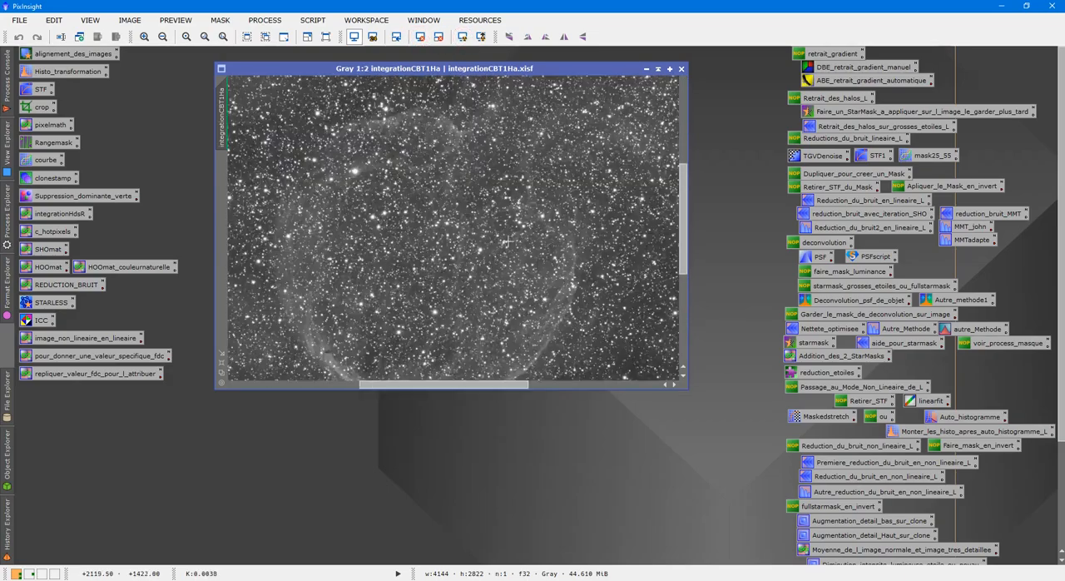
scroll(506, 241, down, 4)
scroll(467, 270, up, 1)
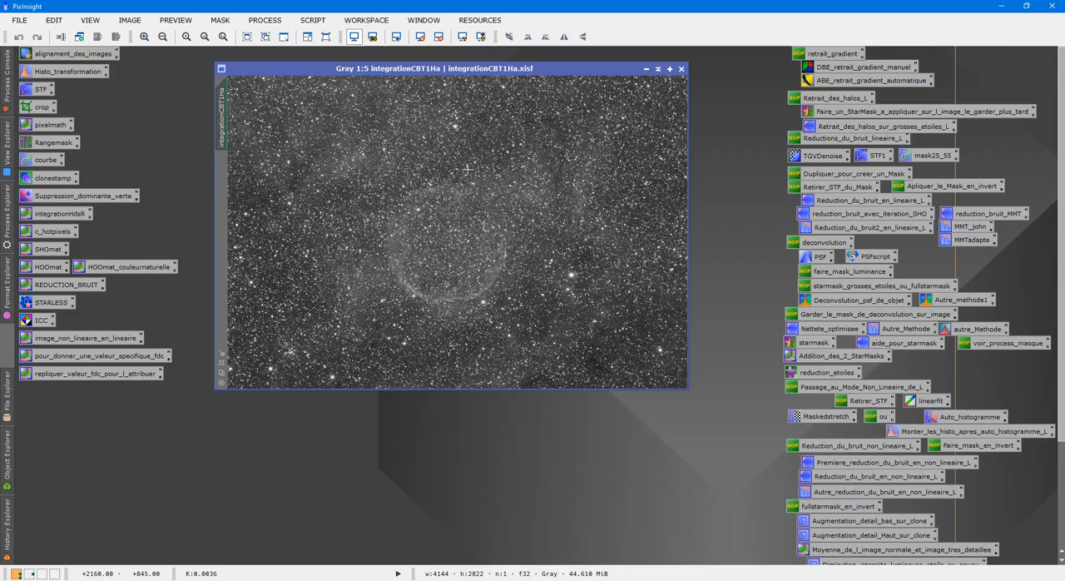
Step: Duplicate the integrationCBT1Ha image and de-linearize the clone with the DeLinear script
right_click(409, 136)
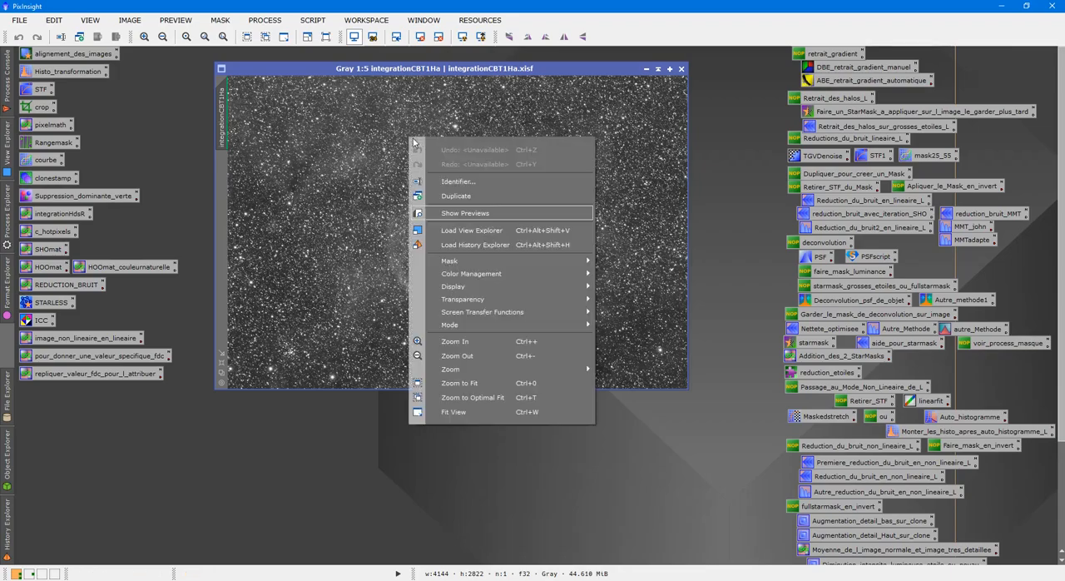
click(453, 191)
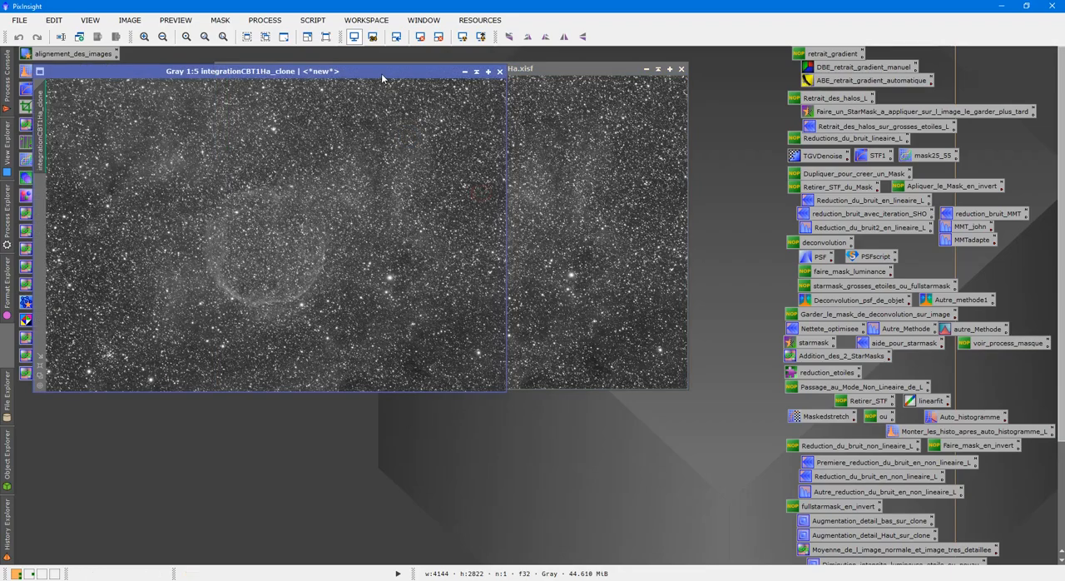
drag(383, 71, 632, 125)
click(313, 19)
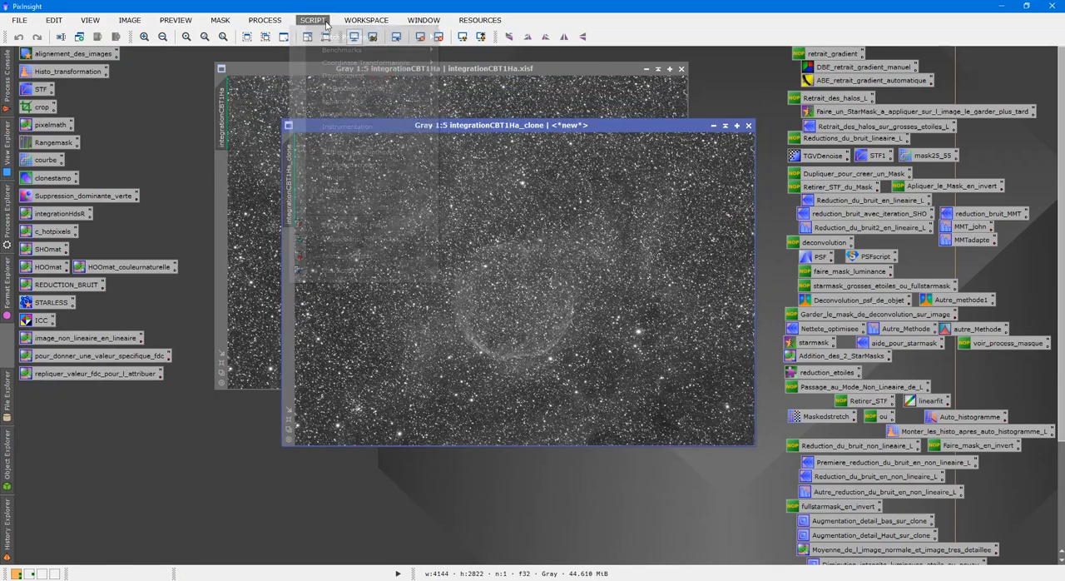
mouse_move(409, 191)
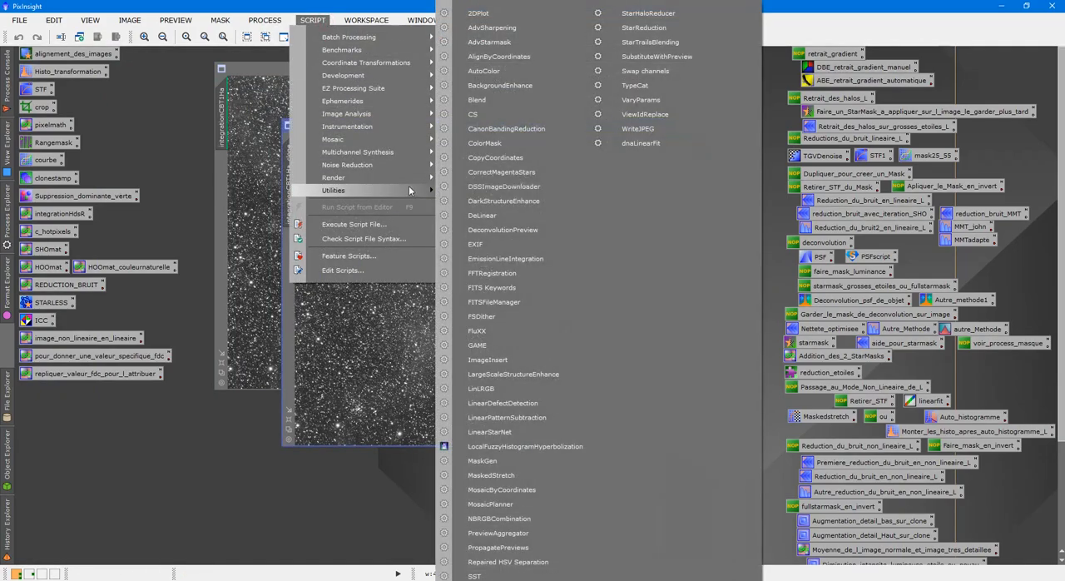
click(482, 216)
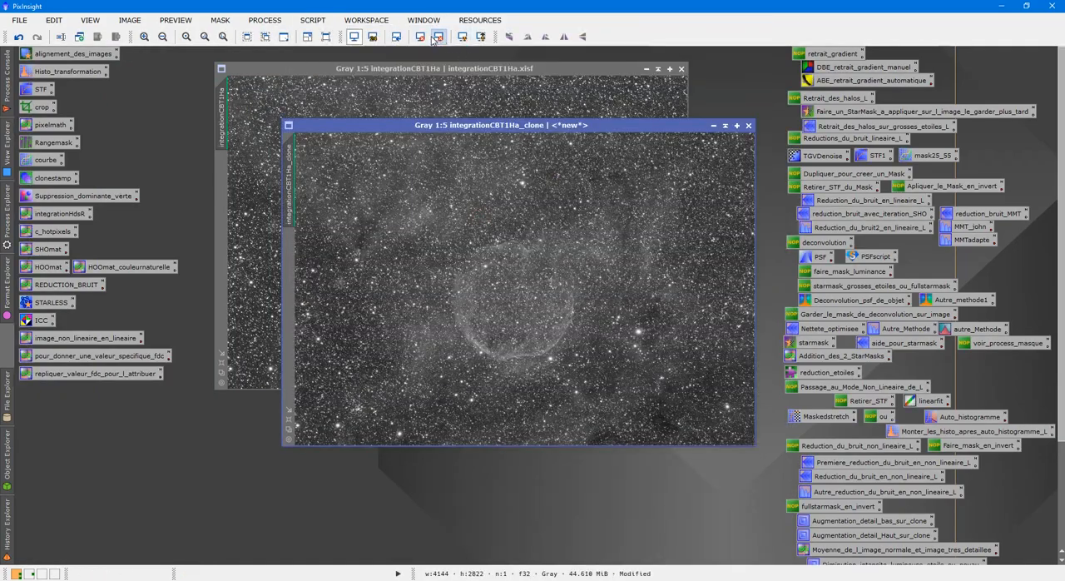
Step: Apply the de-linearized clone as a mask on integrationCBT1Ha, discard the stray extra clone and hide the mask overlay
drag(261, 178, 233, 178)
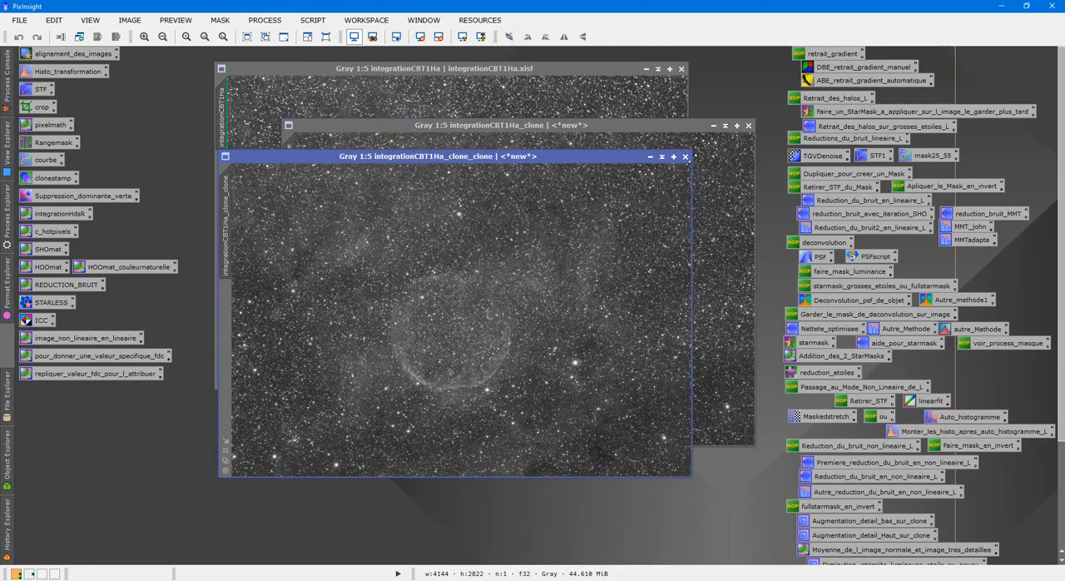
click(685, 156)
drag(291, 168, 223, 191)
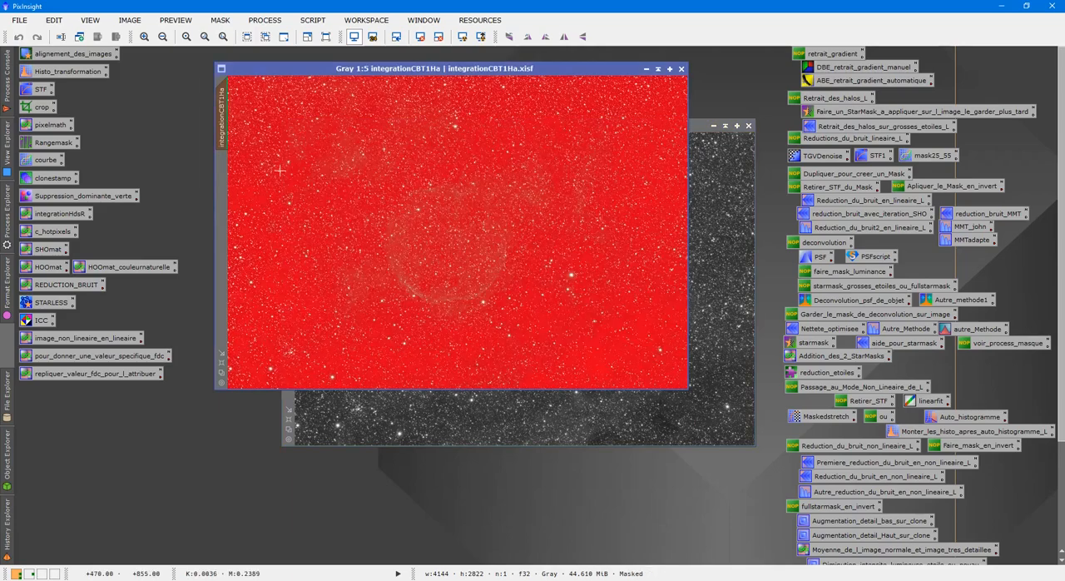
key(ctrl+k)
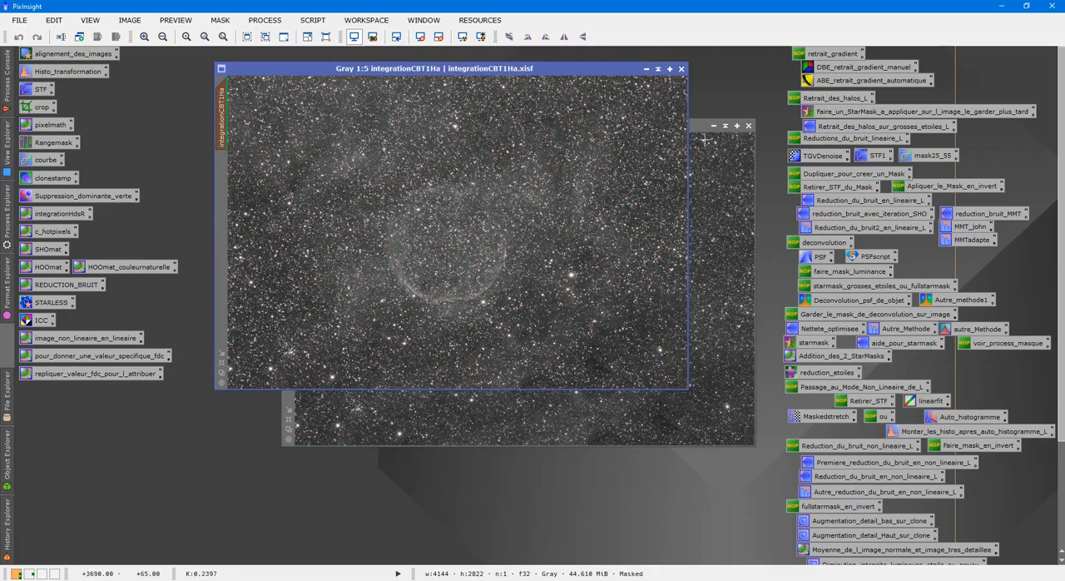
Step: Apply the Reduction_du_bruit_en_lineaire_L wavelet noise reduction to the masked Ha image and compare it before and after at high zoom
double_click(840, 208)
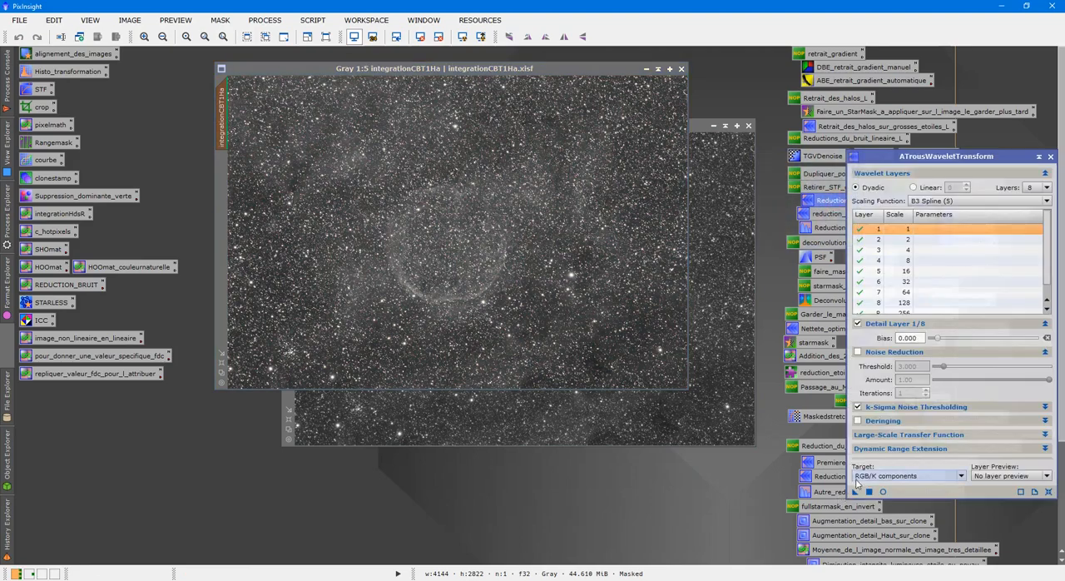
drag(851, 491, 476, 287)
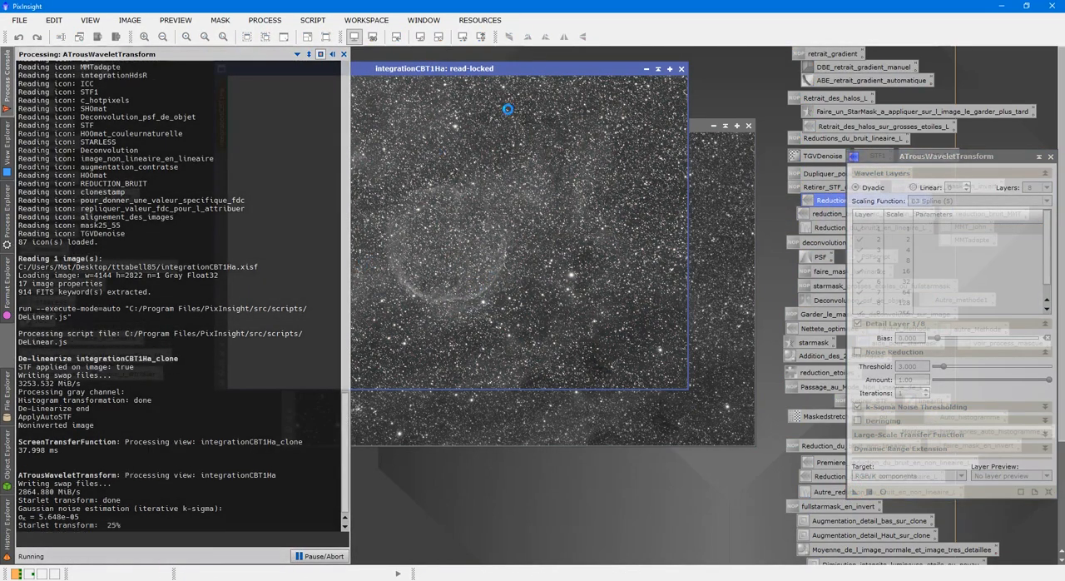
scroll(362, 233, up, 8)
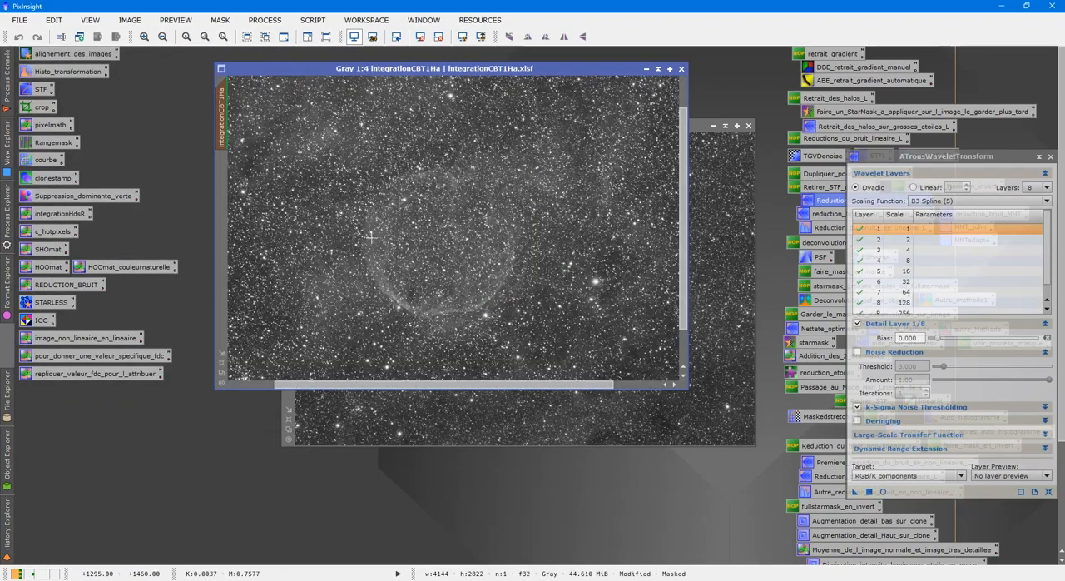
scroll(363, 232, up, 1)
drag(452, 385, 320, 366)
scroll(320, 368, down, 2)
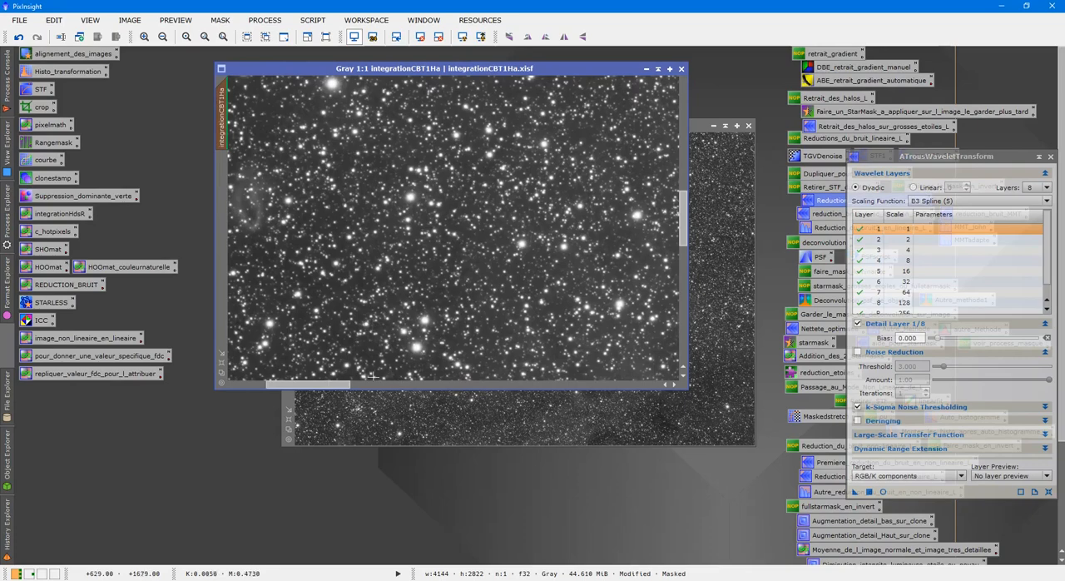
scroll(385, 292, up, 3)
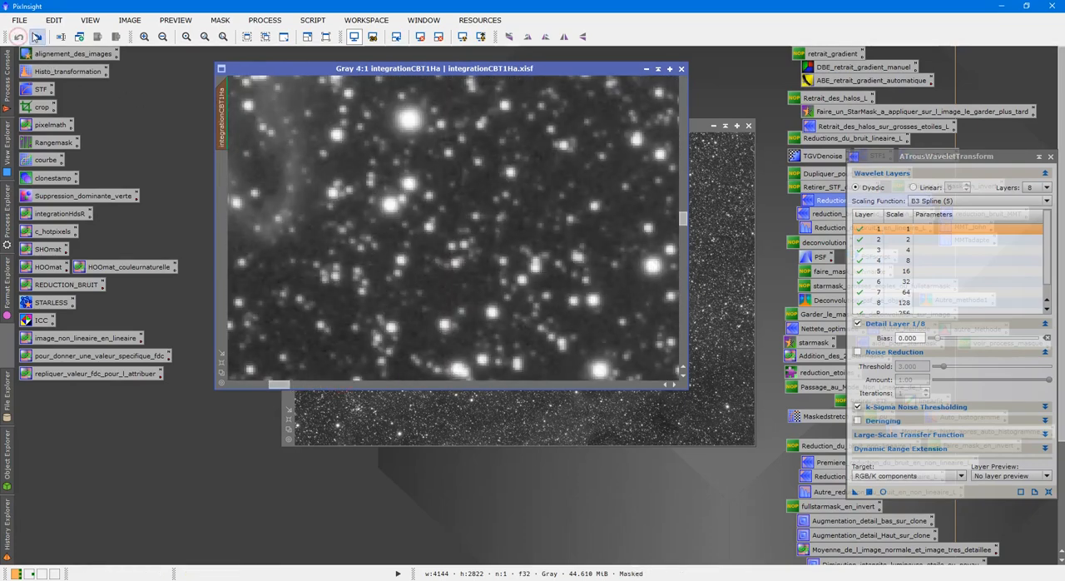
click(36, 37)
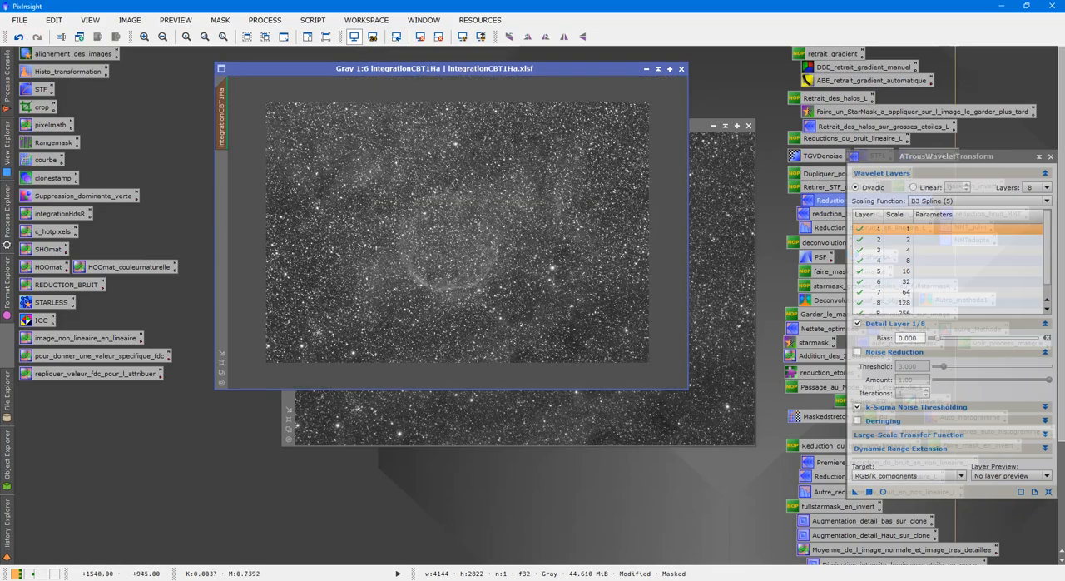
scroll(399, 181, up, 1)
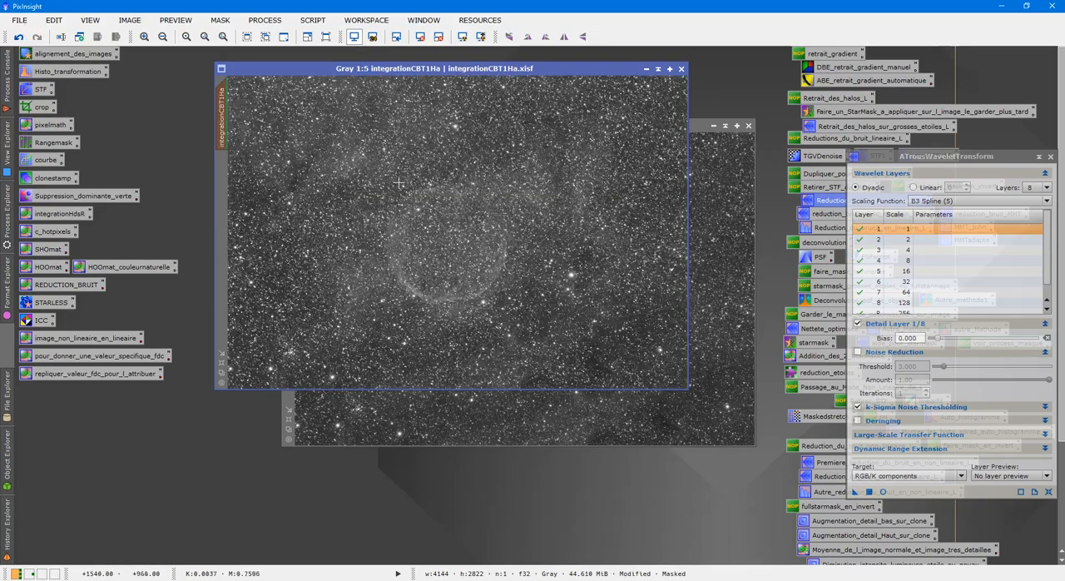
click(1051, 158)
Step: Close the integrationCBT1Ha_clone mask image without saving it
click(748, 125)
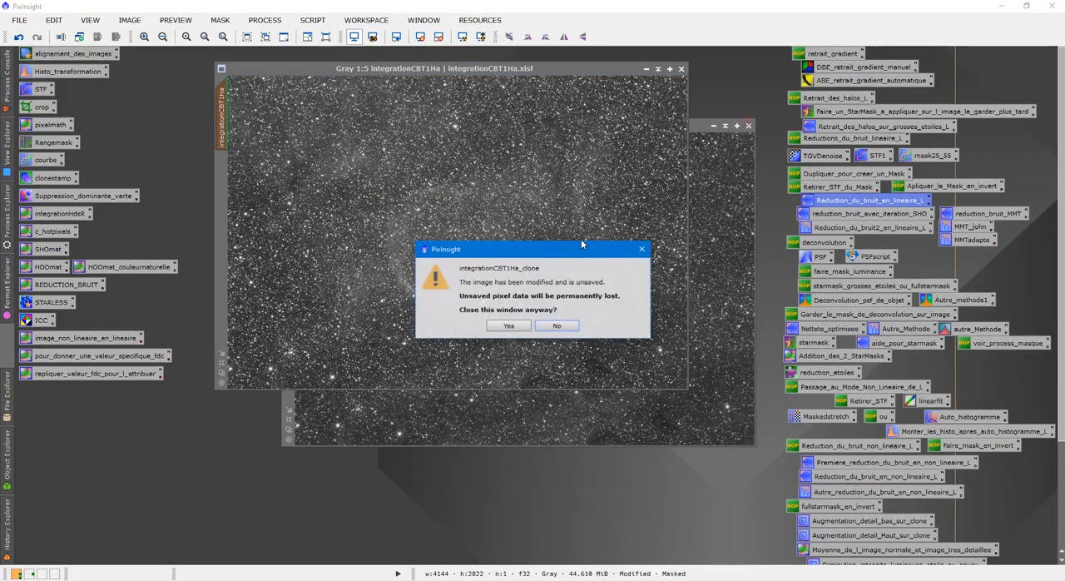
click(508, 325)
click(507, 325)
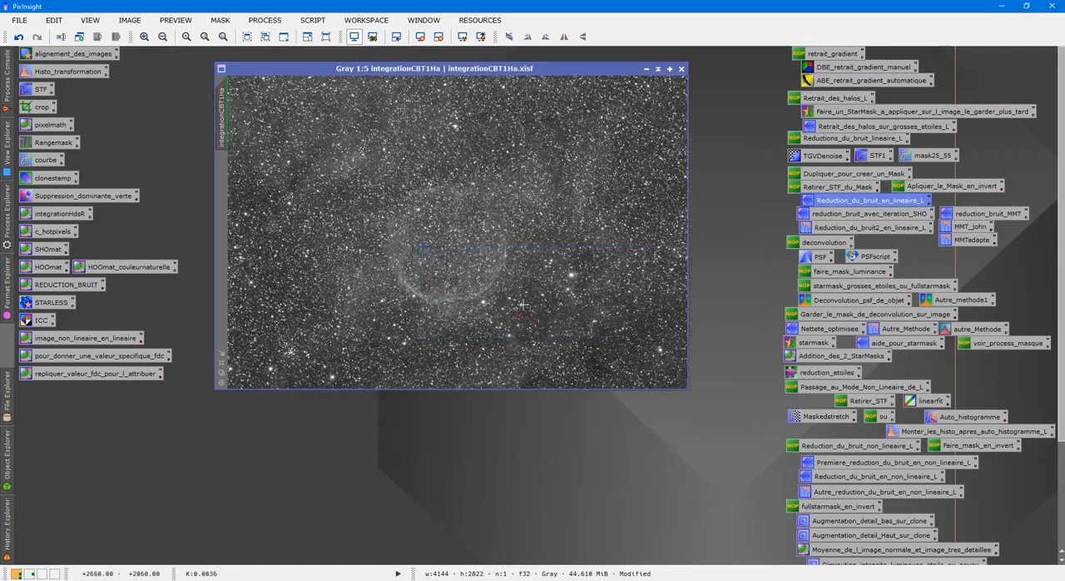
Step: De-linearize the denoised integrationCBT1Ha image with the DeLinear script and remove its screen stretch
click(420, 37)
drag(471, 69, 441, 69)
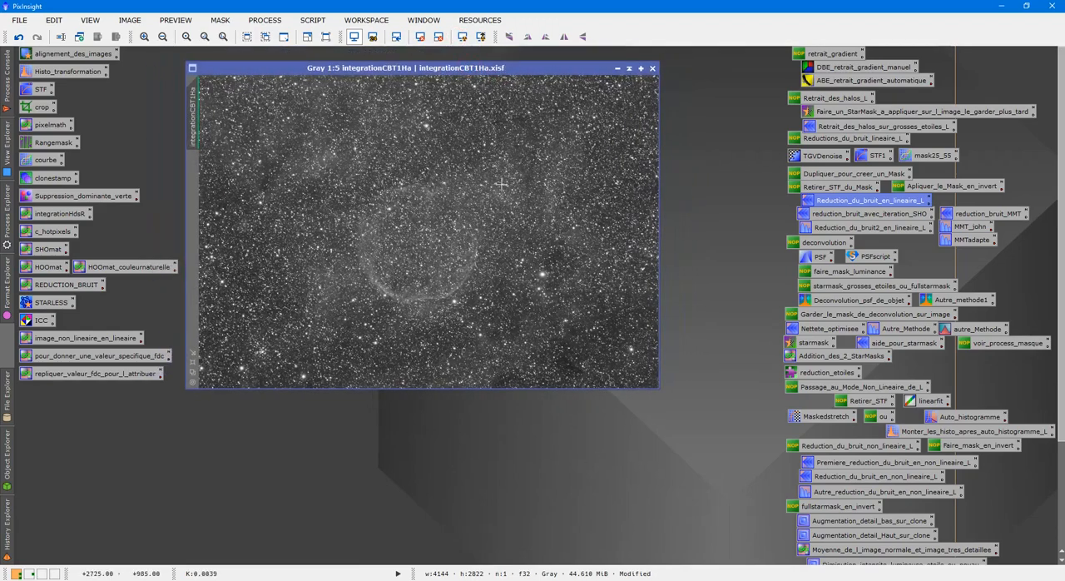
click(313, 20)
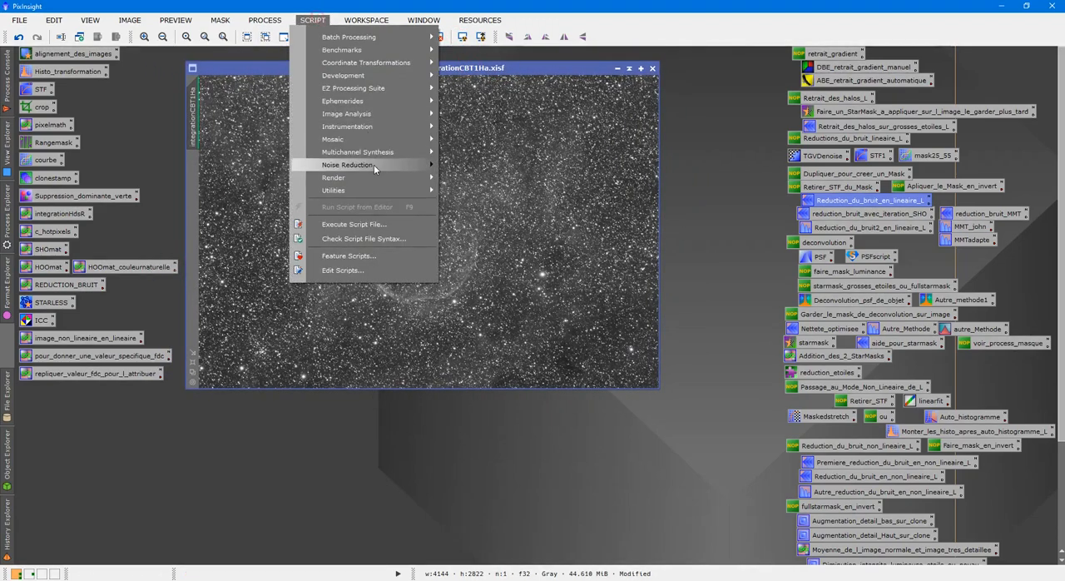
mouse_move(396, 190)
click(489, 213)
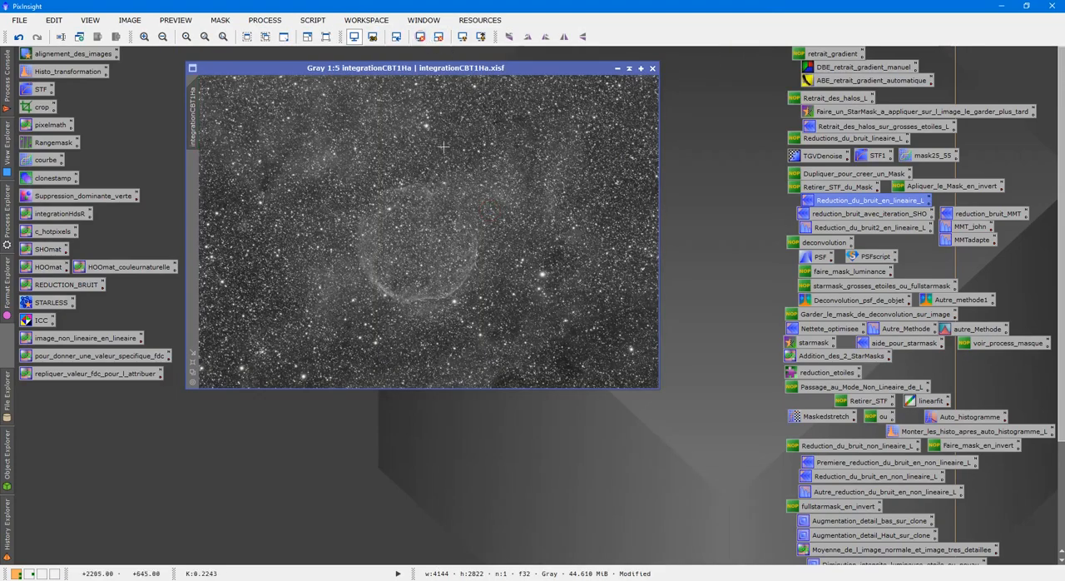
Step: Move the denoised image aside and open the original integrationCBT1Ha.xisf file again
drag(434, 72, 613, 101)
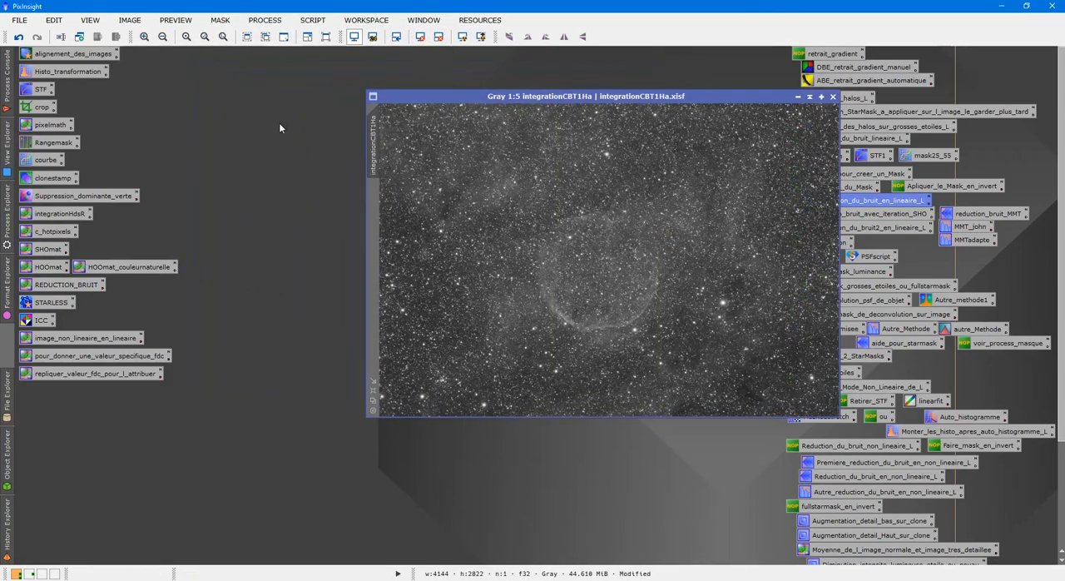
double_click(279, 121)
double_click(180, 175)
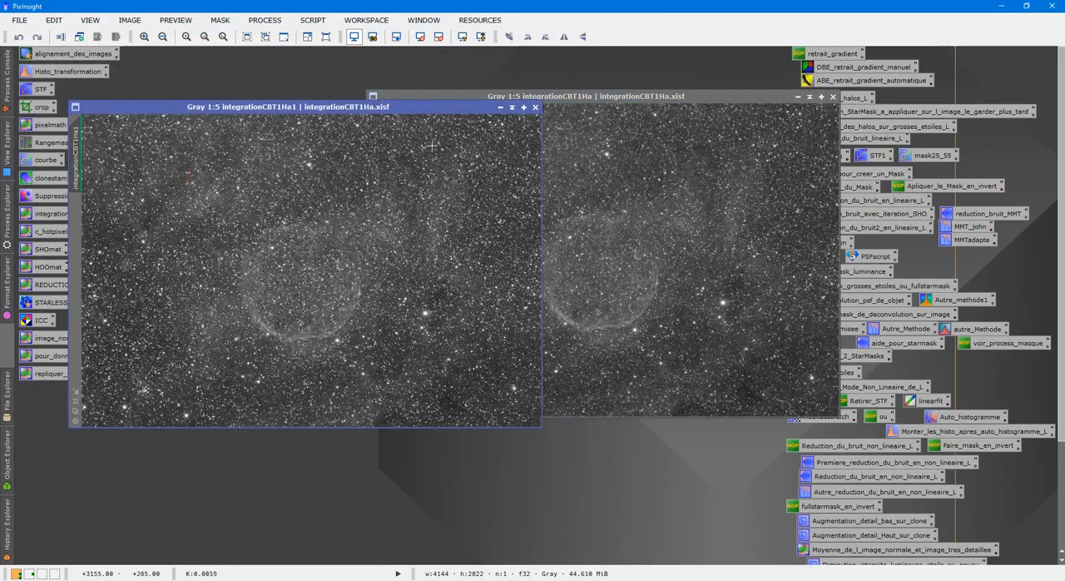
Step: Set the reopened original image's identifier to lineaire and collapse its window
right_click(429, 161)
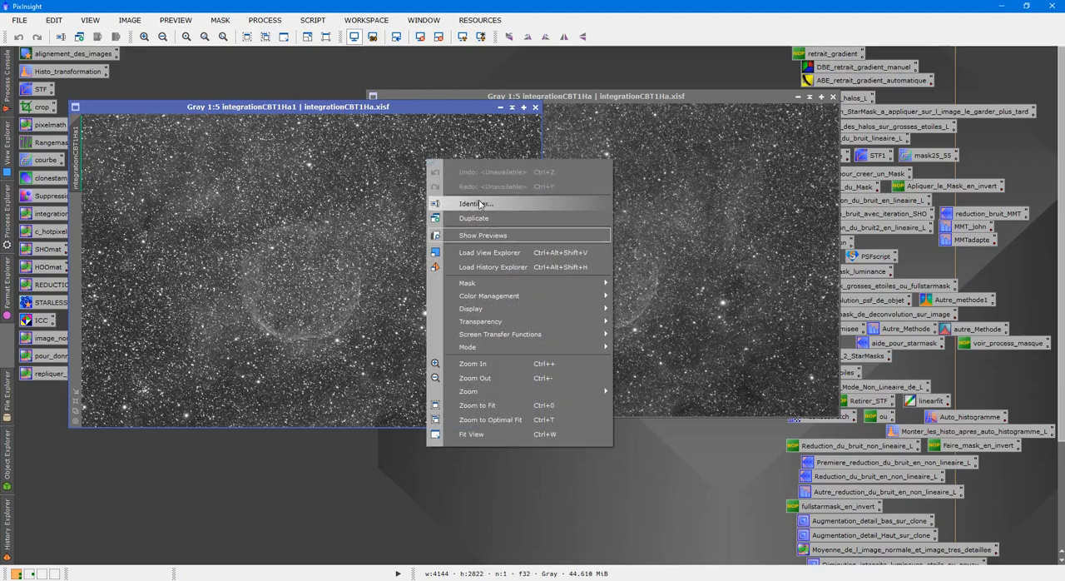
click(472, 203)
key(BackSpace)
text(lineaire)
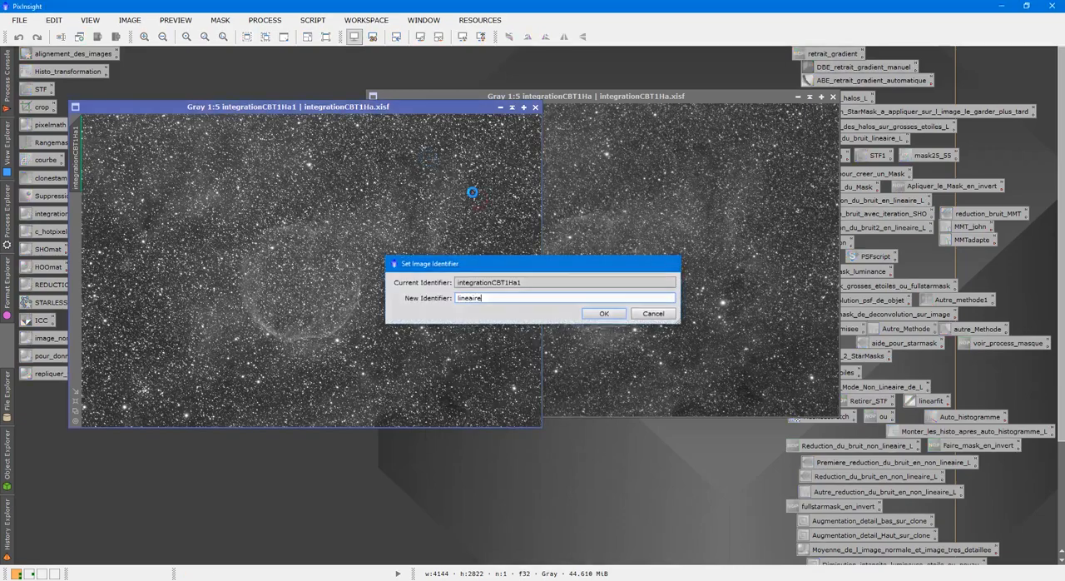
key(Return)
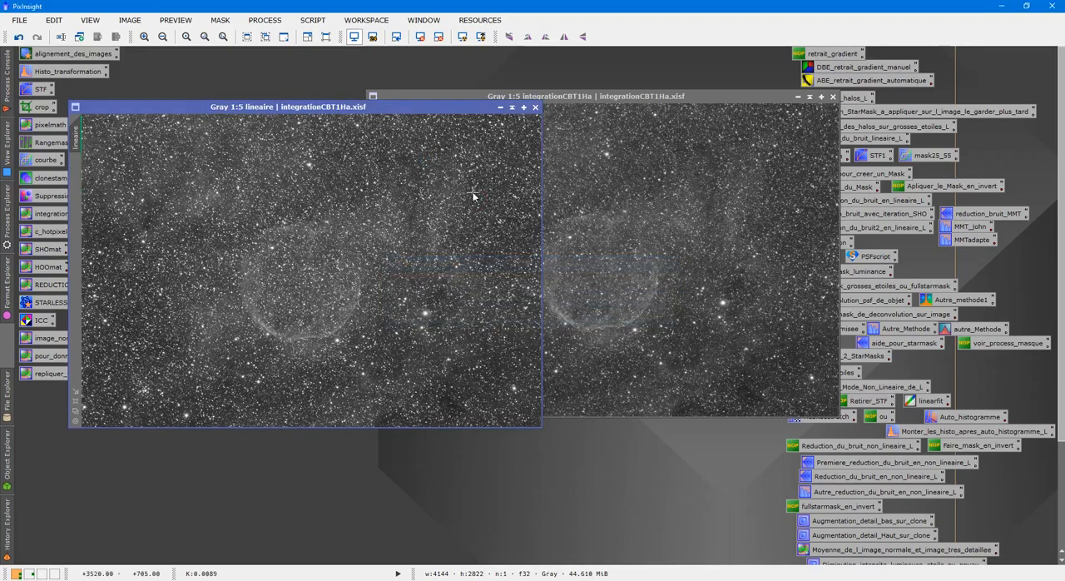
click(511, 106)
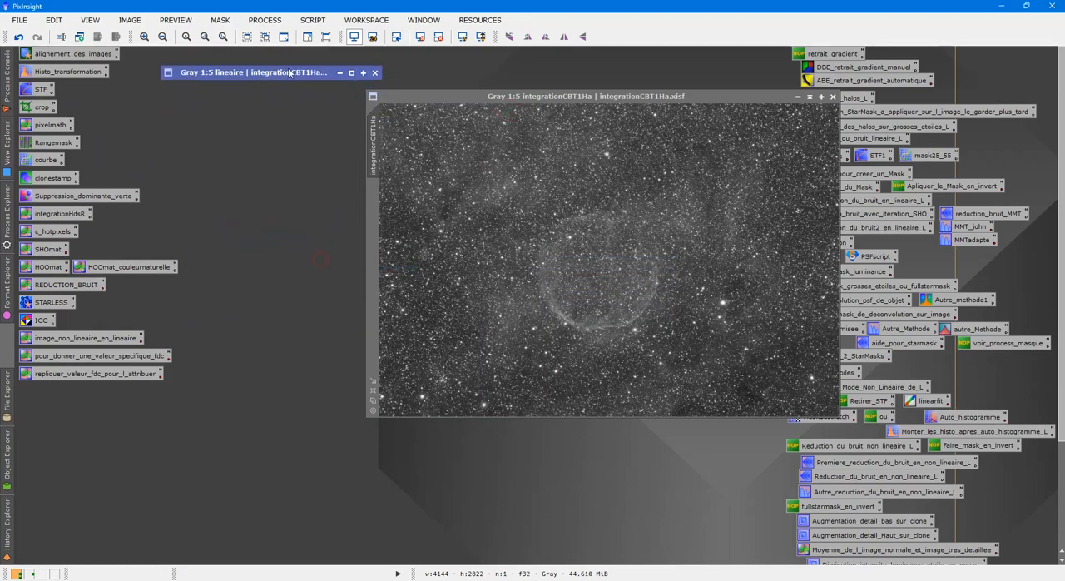
Step: Set the denoised non-linear image's identifier to H and reposition its window
drag(578, 96, 382, 122)
right_click(418, 171)
click(467, 213)
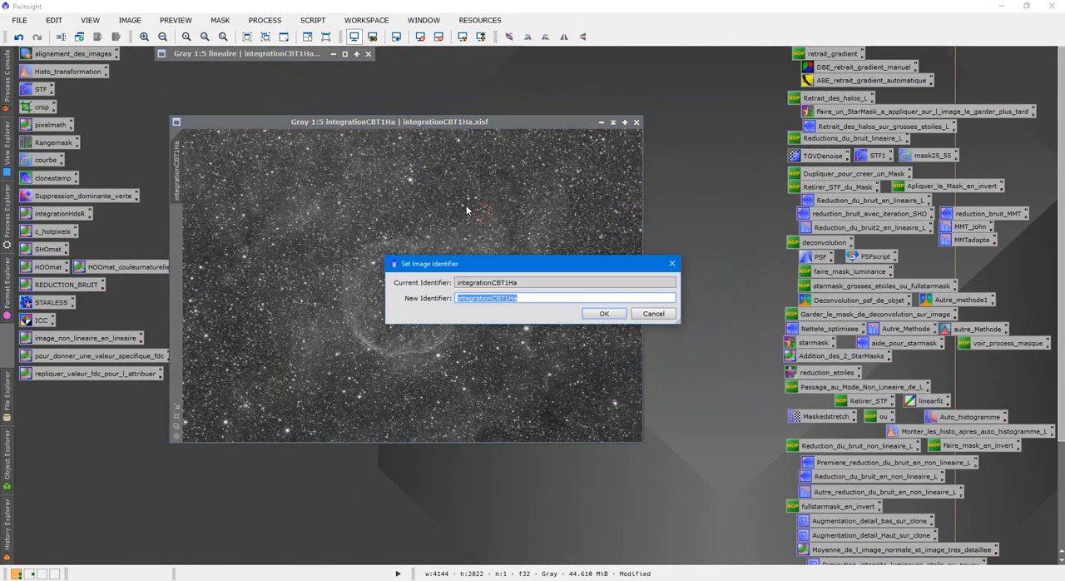
text(H)
key(Return)
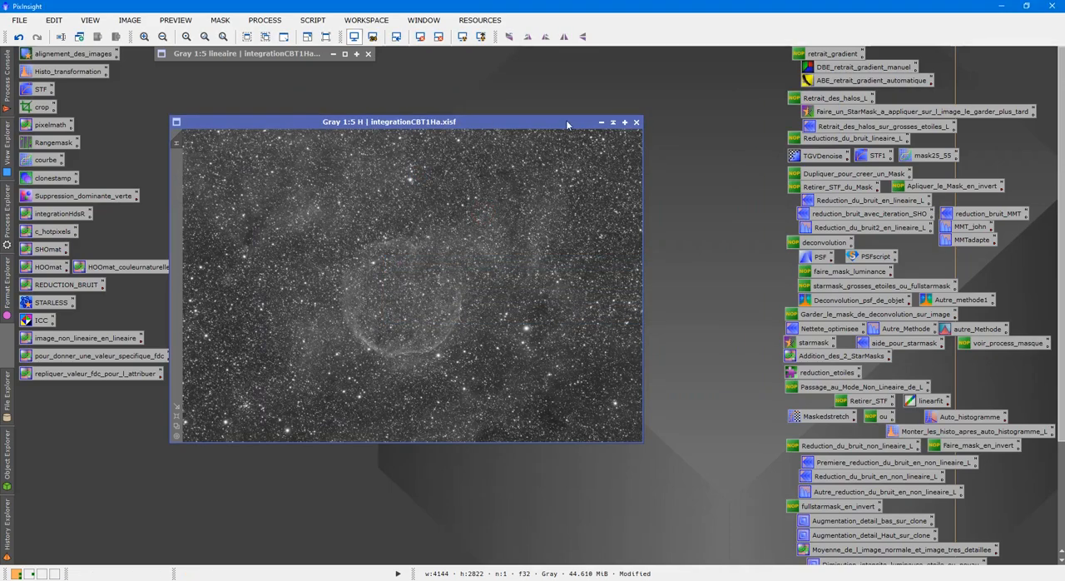
drag(566, 120, 602, 102)
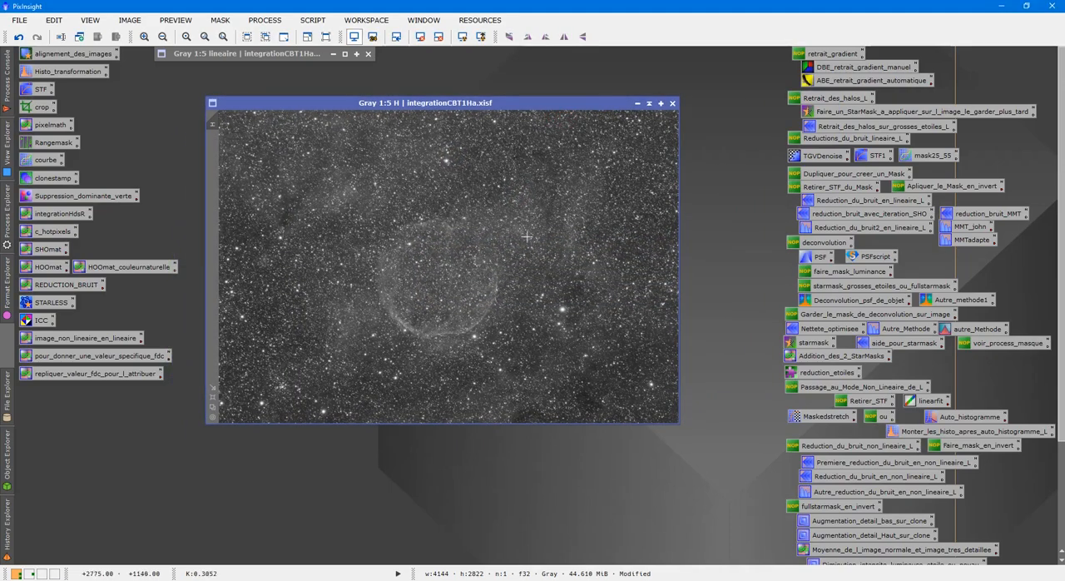
Step: Duplicate the H image, then collapse the original H window and park it beside the lineaire window
right_click(474, 206)
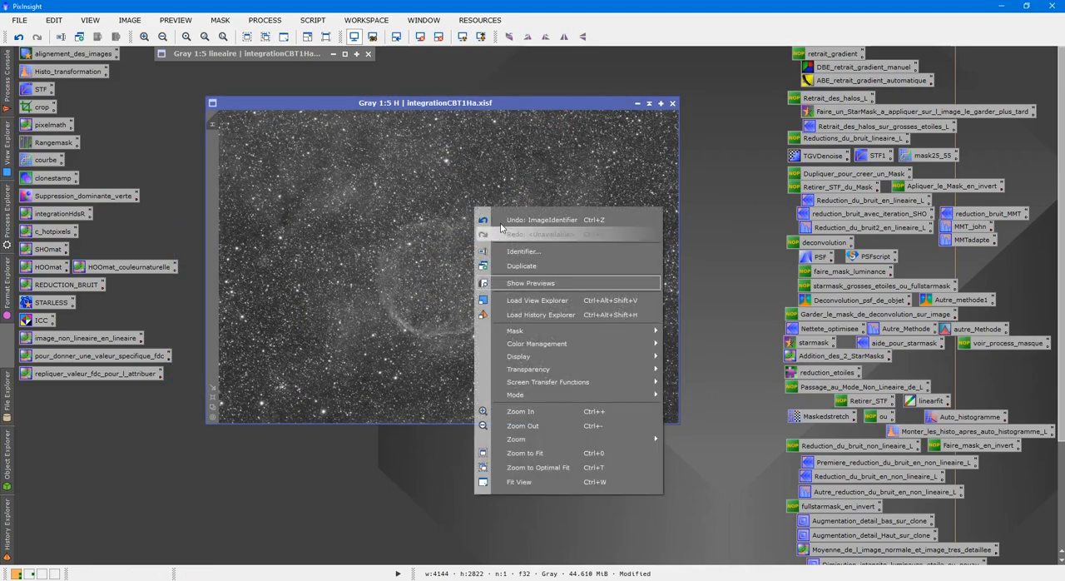
click(522, 265)
drag(609, 113, 641, 93)
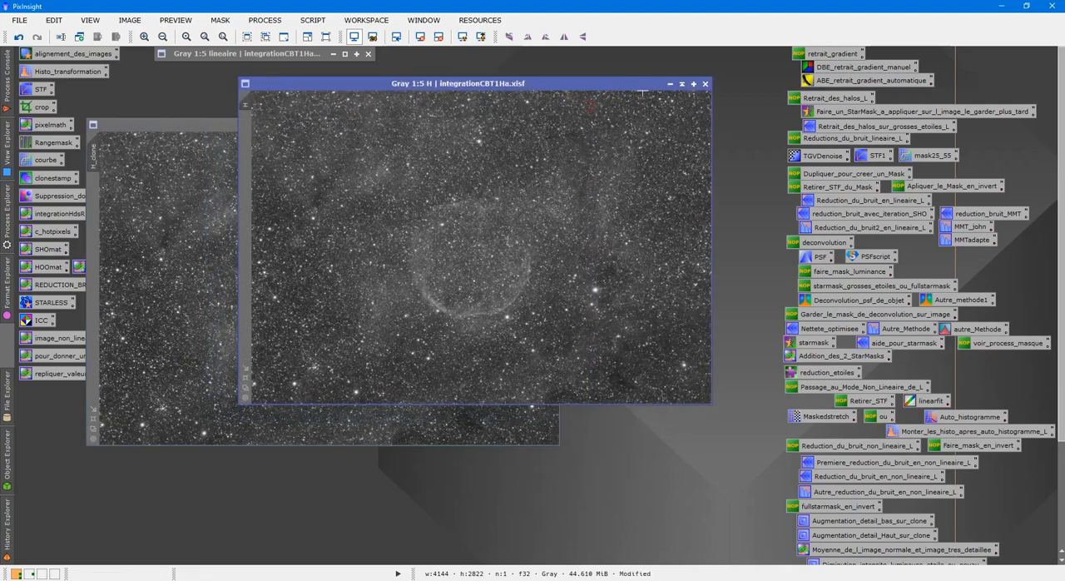
click(681, 83)
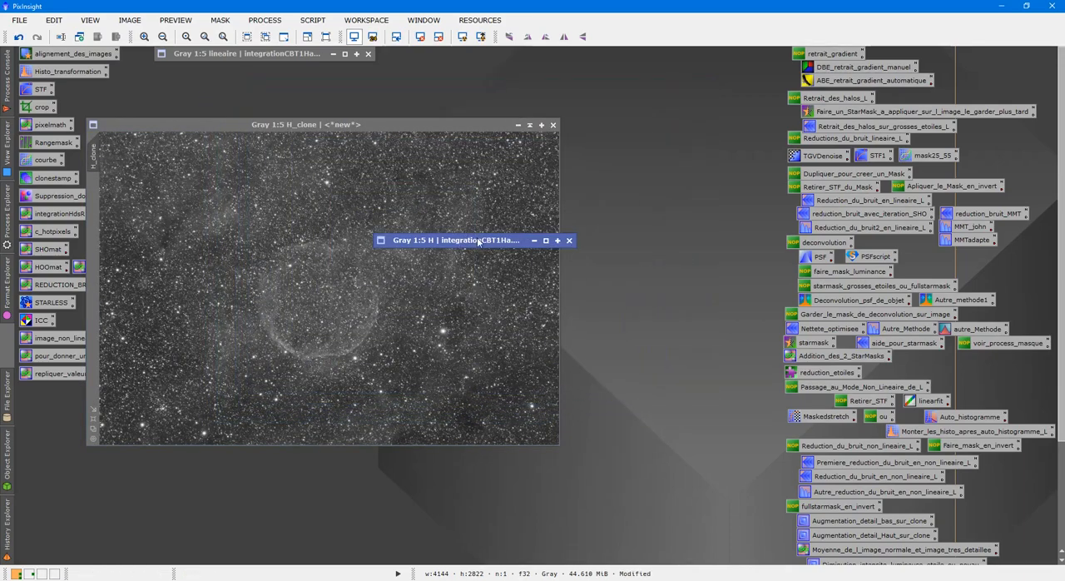
mouse_move(479, 241)
mouse_down()
mouse_move(506, 118)
mouse_move(507, 55)
mouse_up()
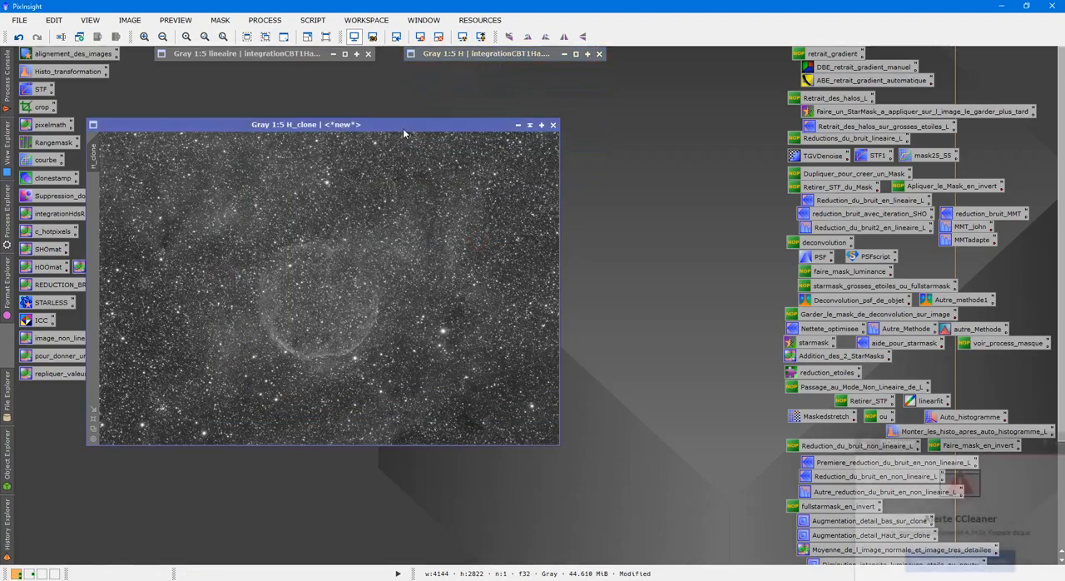
Step: Set the H duplicate's identifier to starless, reposition its window and dismiss the cleanup alert
drag(402, 133, 494, 150)
right_click(410, 237)
click(455, 279)
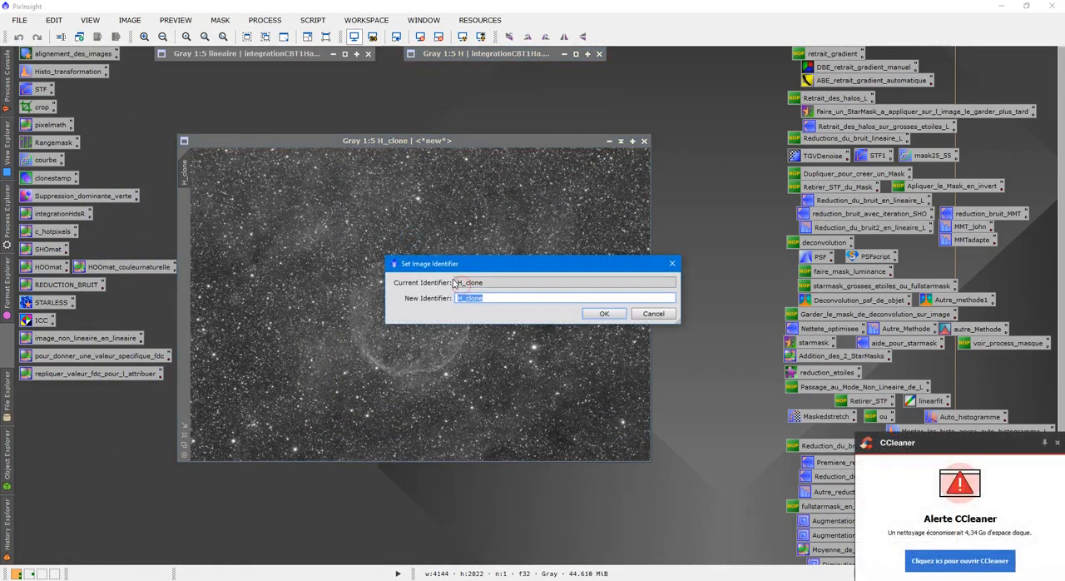
text(starless)
key(Return)
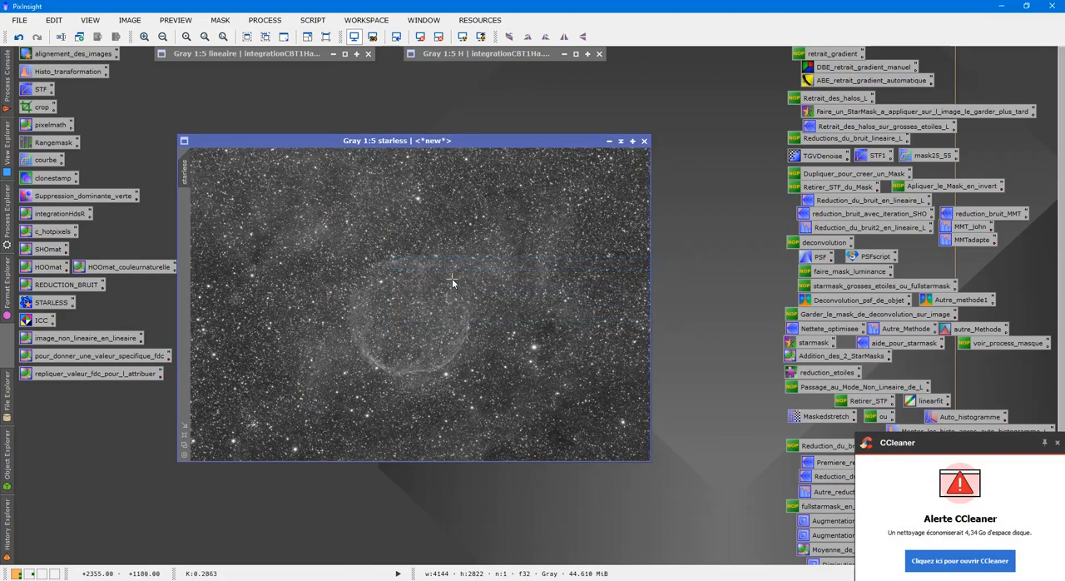
drag(333, 141, 392, 138)
click(1056, 441)
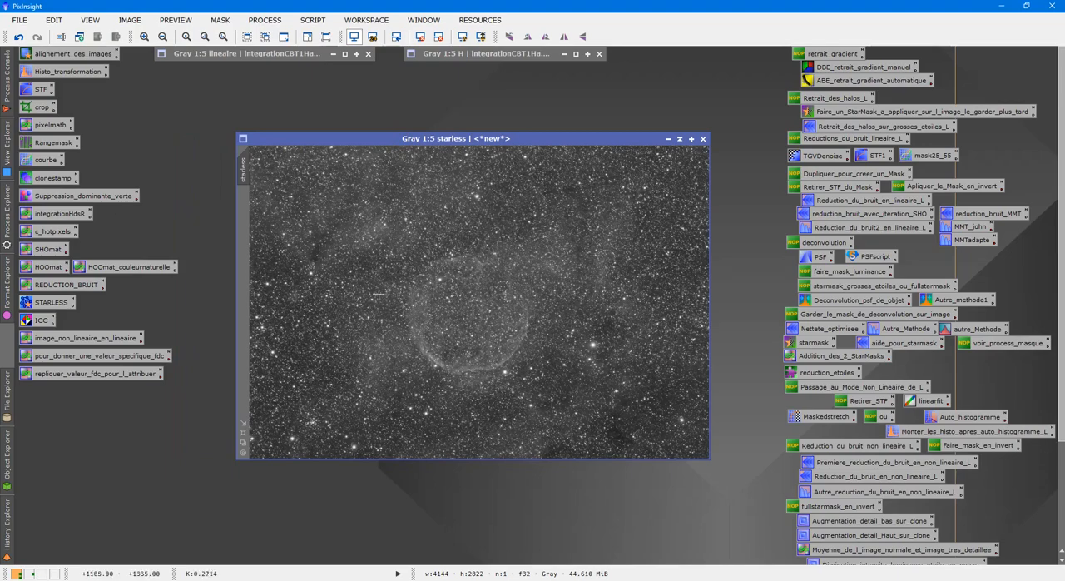
Step: Run StarNet on the starless image with star mask creation enabled
click(52, 302)
double_click(52, 302)
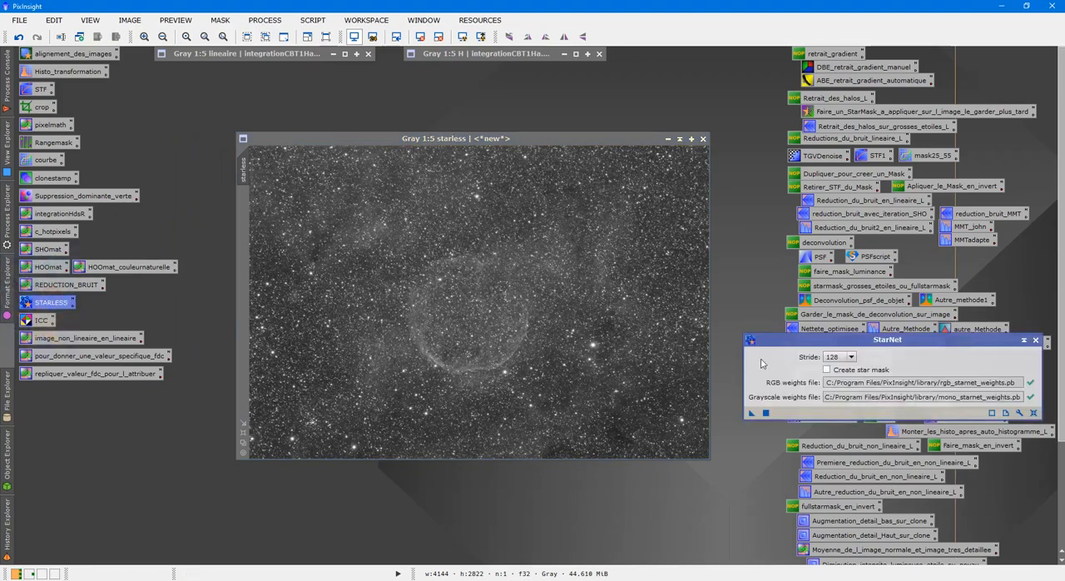
click(827, 370)
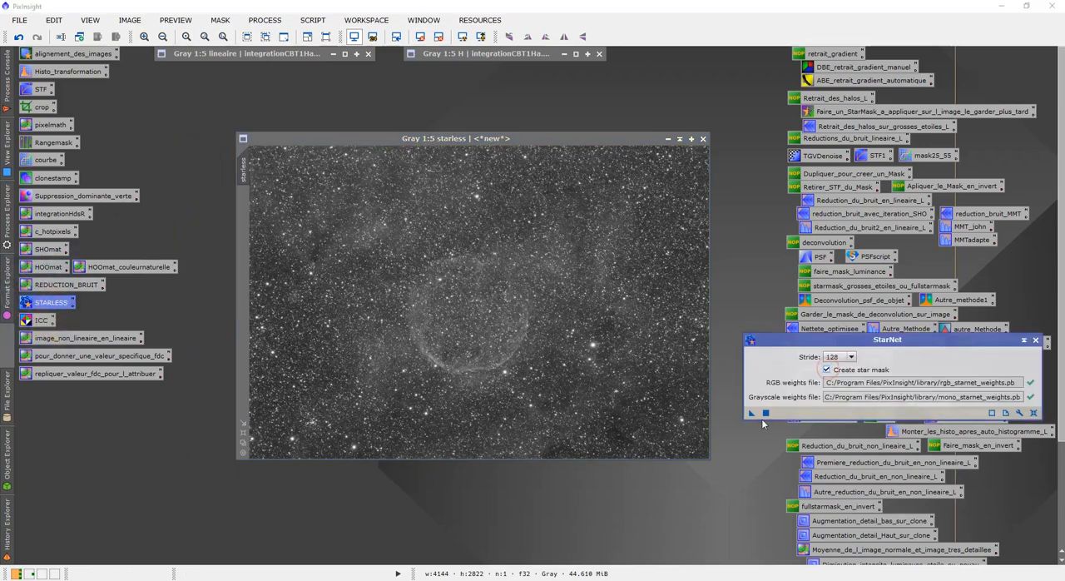
drag(751, 412, 651, 384)
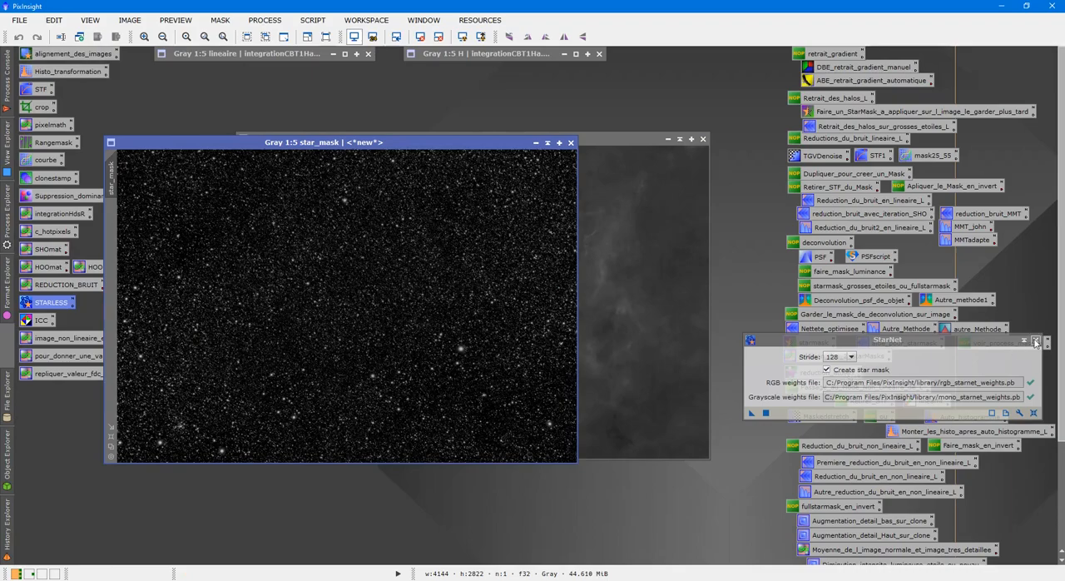
Step: Separate the star_mask and starless windows and compare the starless image up close before and after star removal
drag(444, 143, 921, 115)
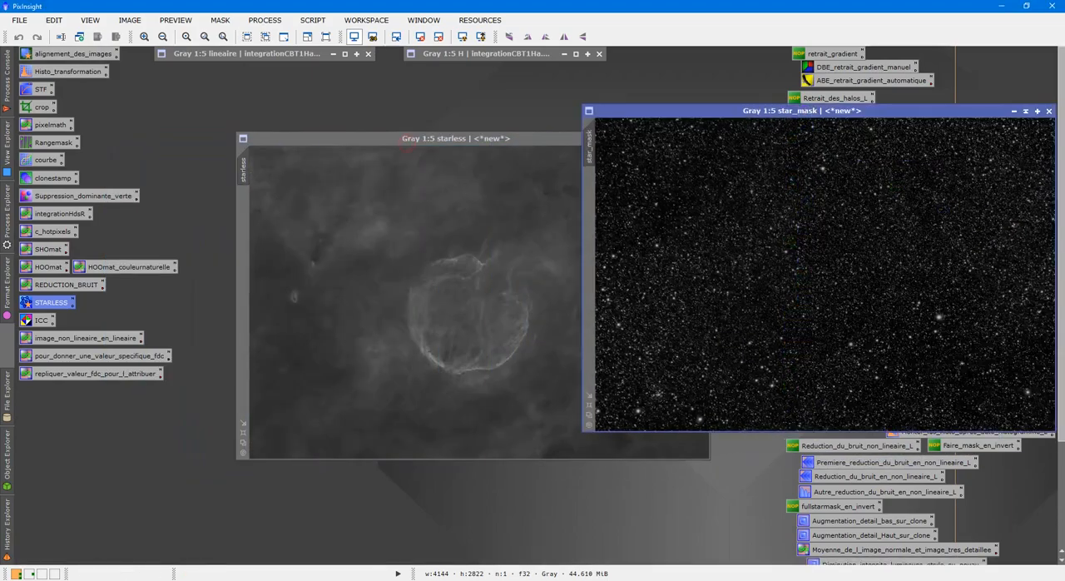
drag(532, 142, 418, 133)
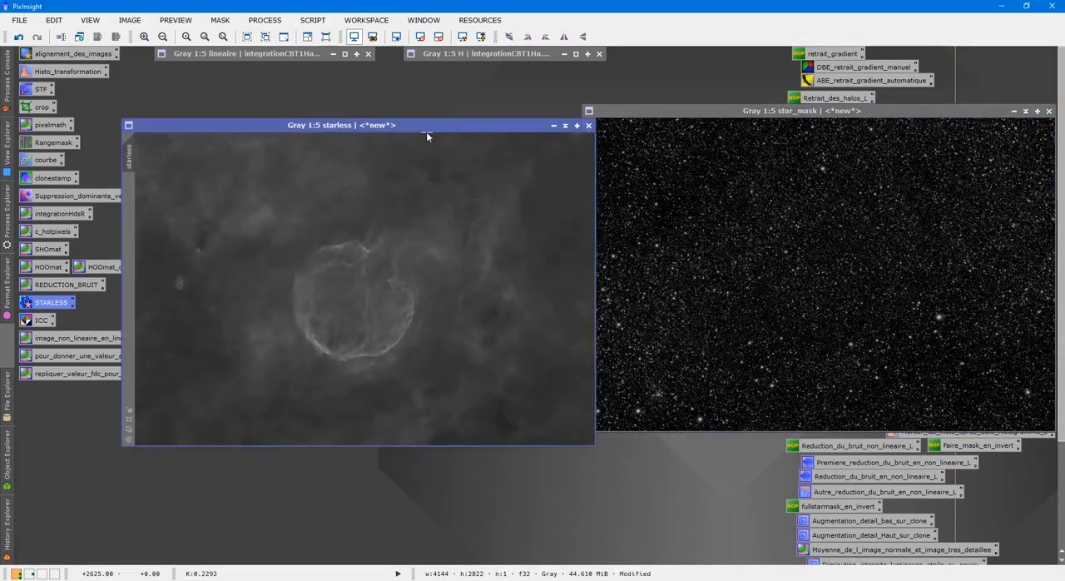
scroll(472, 247, up, 3)
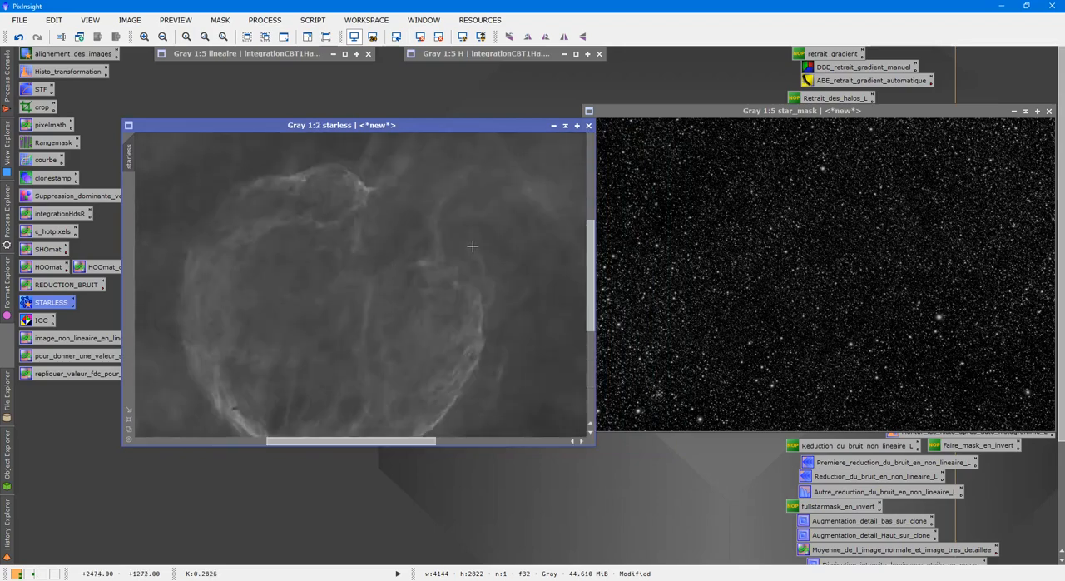
scroll(471, 246, down, 2)
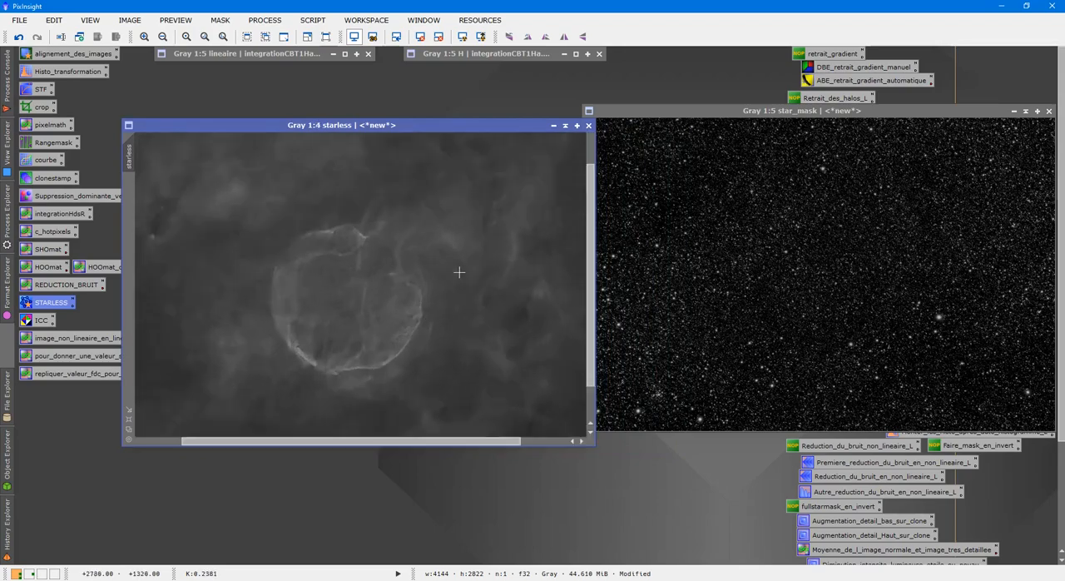
scroll(374, 286, up, 2)
drag(375, 433, 475, 408)
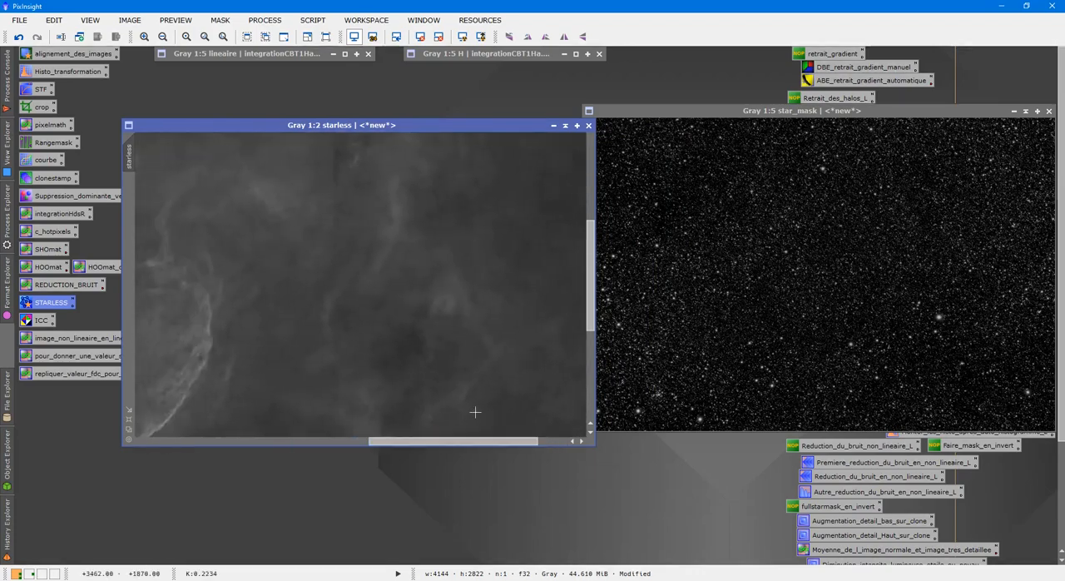
scroll(425, 343, up, 3)
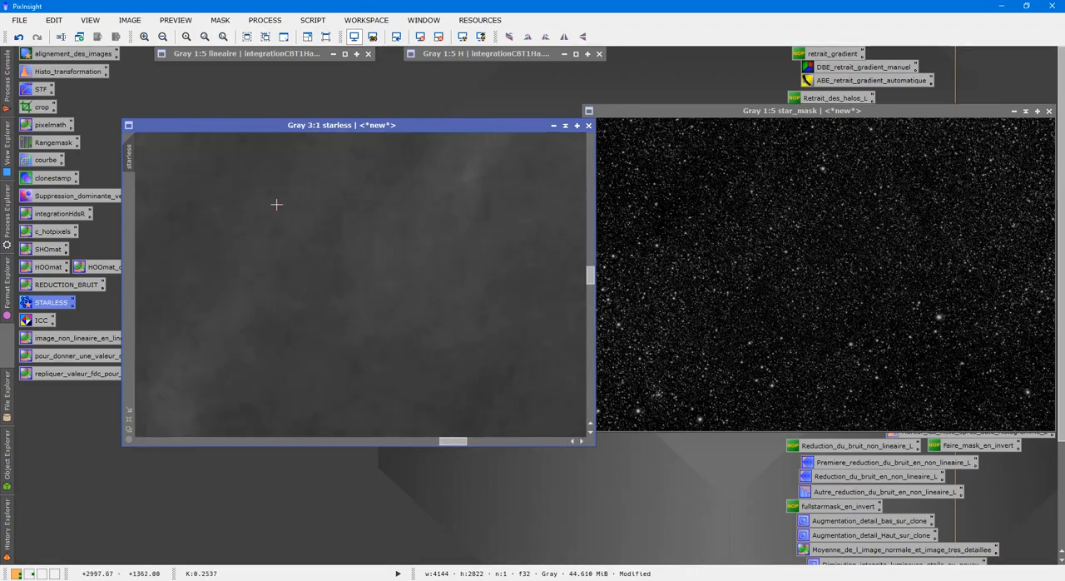
click(17, 36)
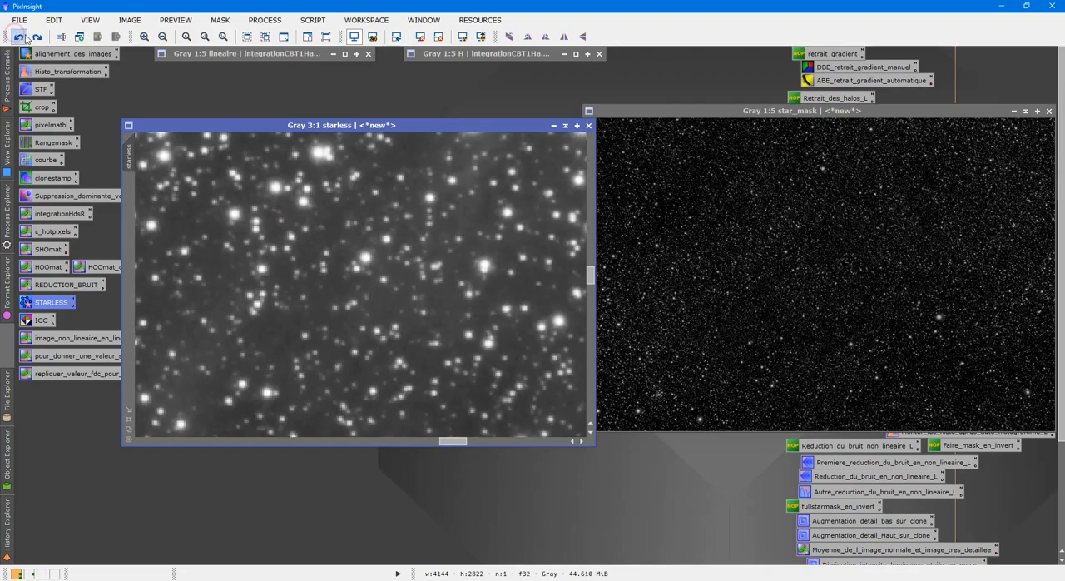
click(36, 37)
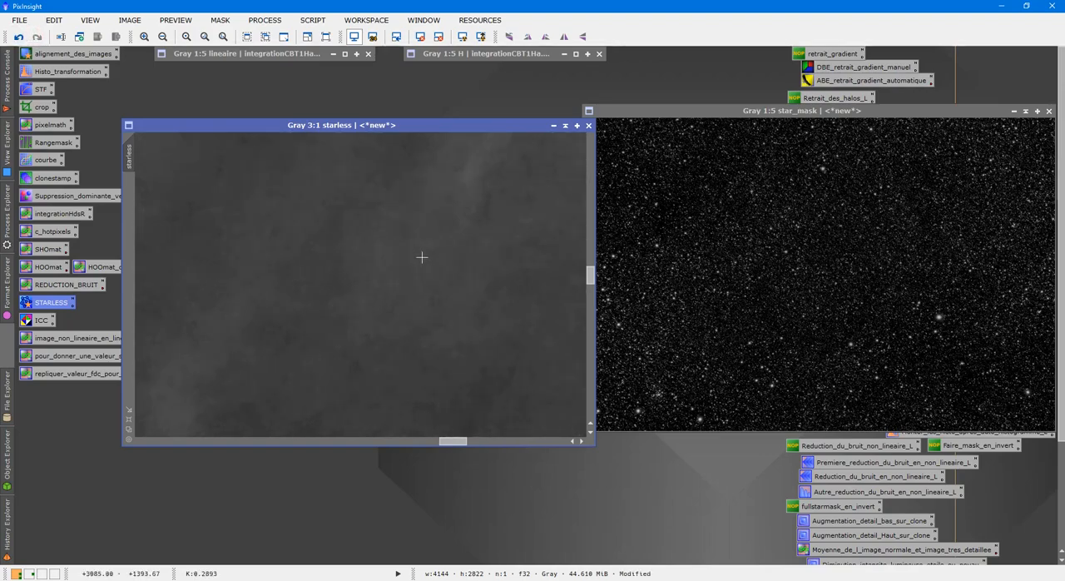
scroll(428, 256, down, 6)
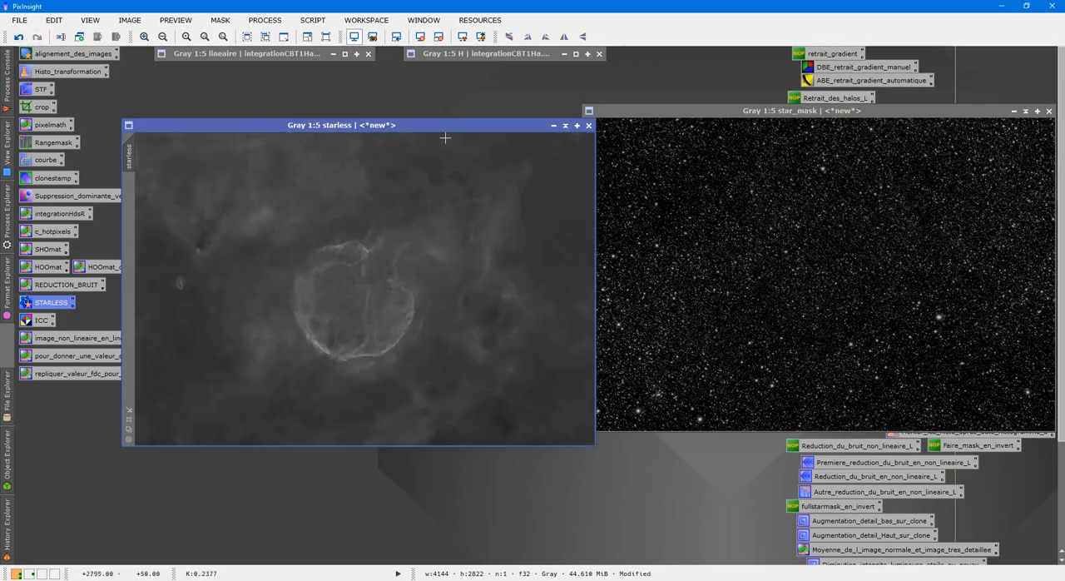
Step: Place the starless and star_mask windows side by side and examine the extracted stars up close
drag(433, 128, 387, 152)
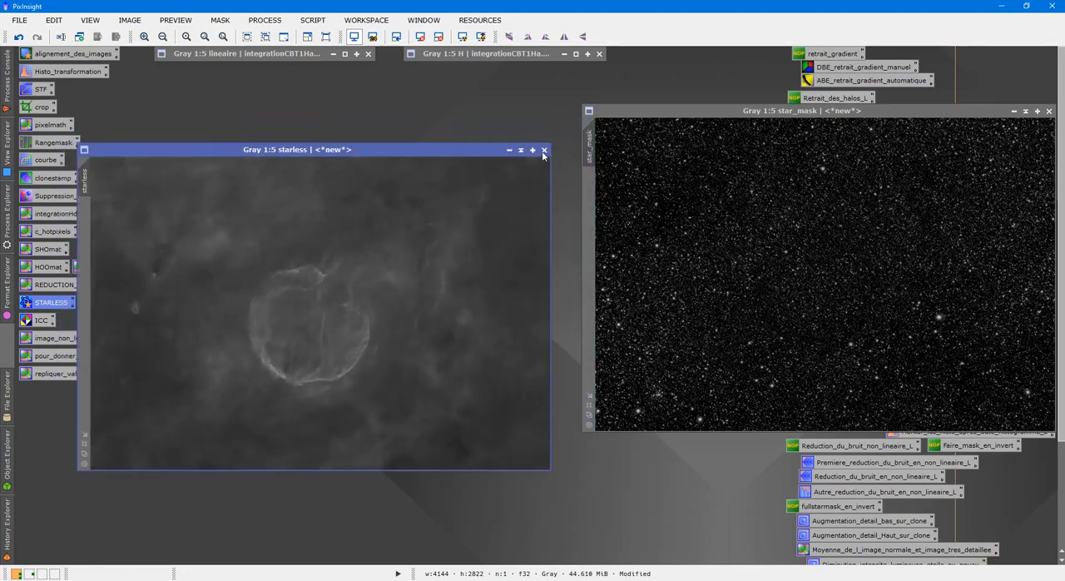
drag(757, 110, 727, 149)
scroll(698, 240, up, 7)
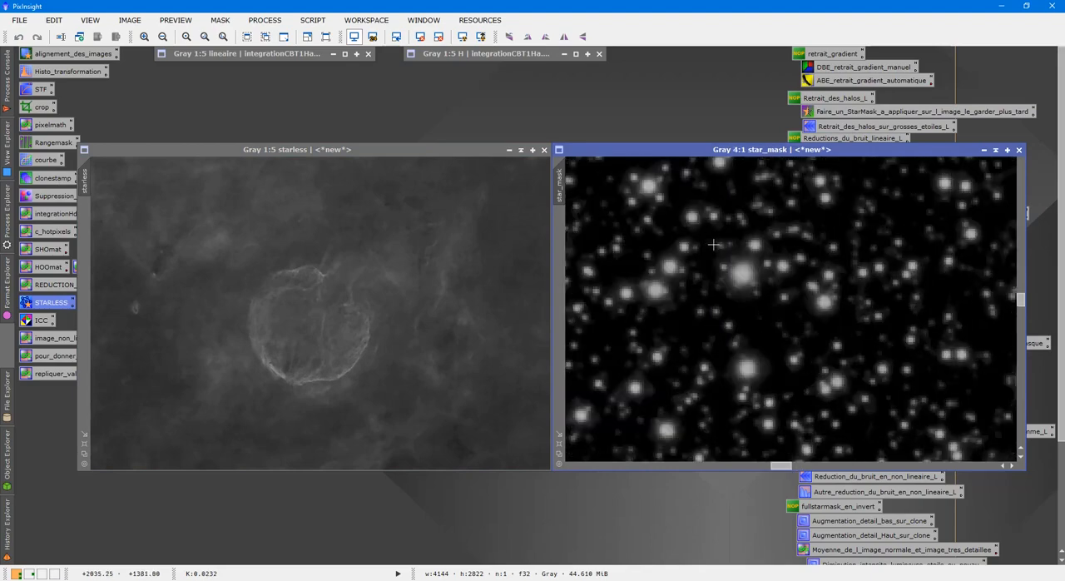
Step: Compare the whole starless nebula with and without its stars again and examine its filaments up close
click(333, 281)
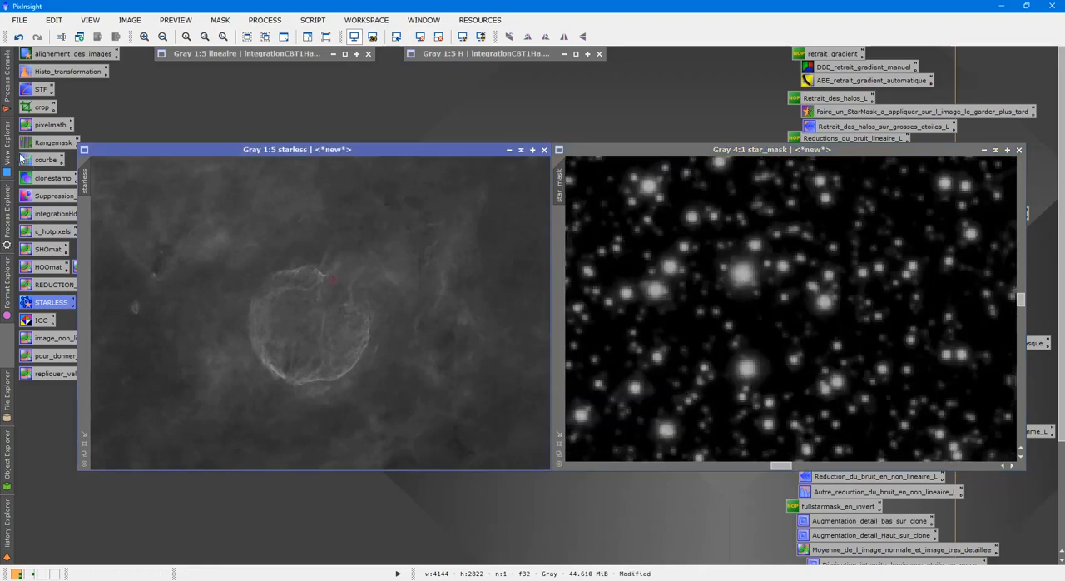
click(18, 36)
click(37, 37)
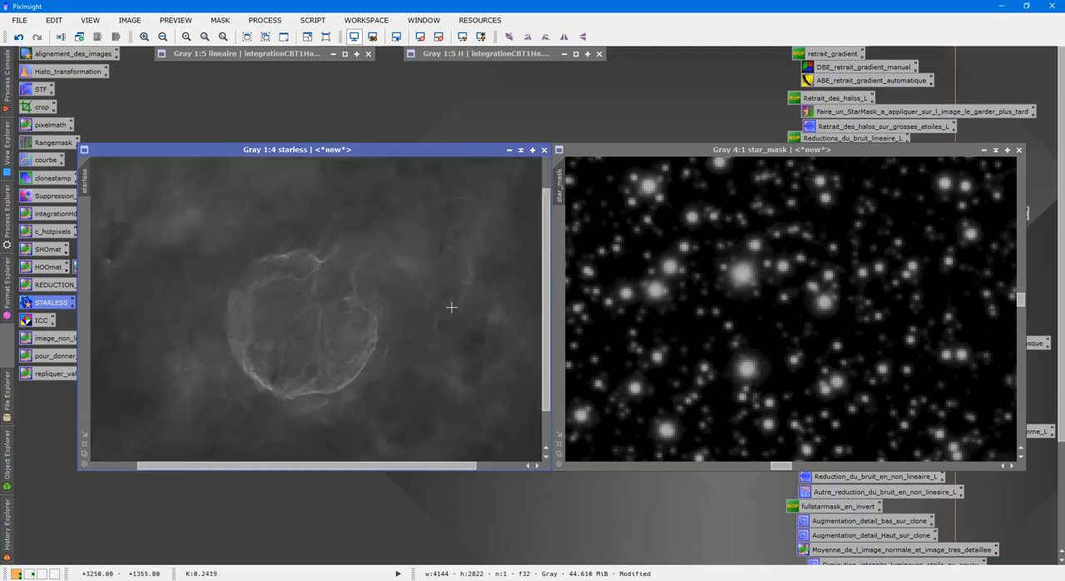
scroll(449, 306, up, 3)
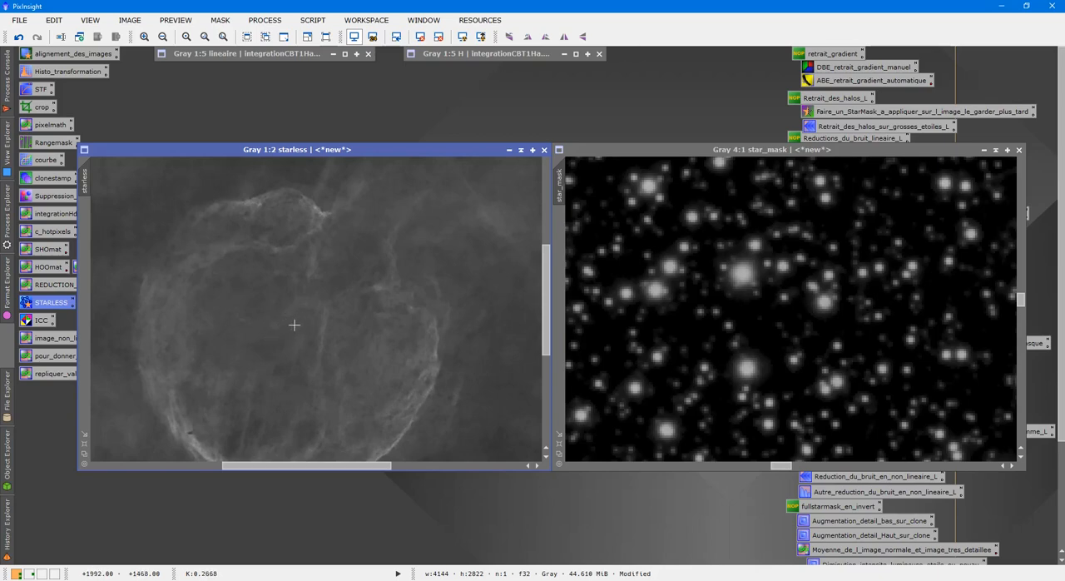
scroll(304, 322, down, 3)
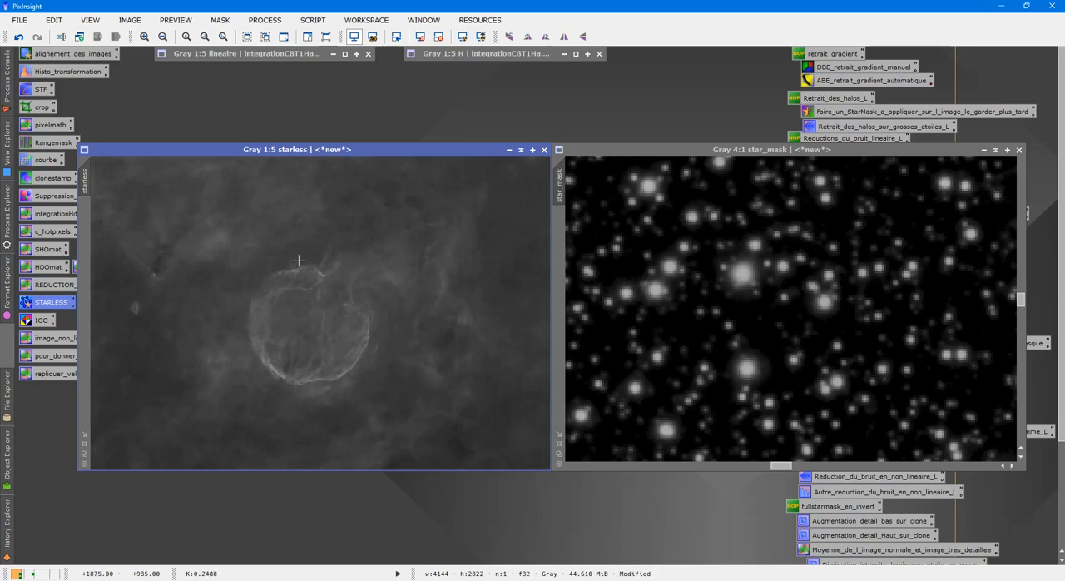
click(18, 36)
click(36, 36)
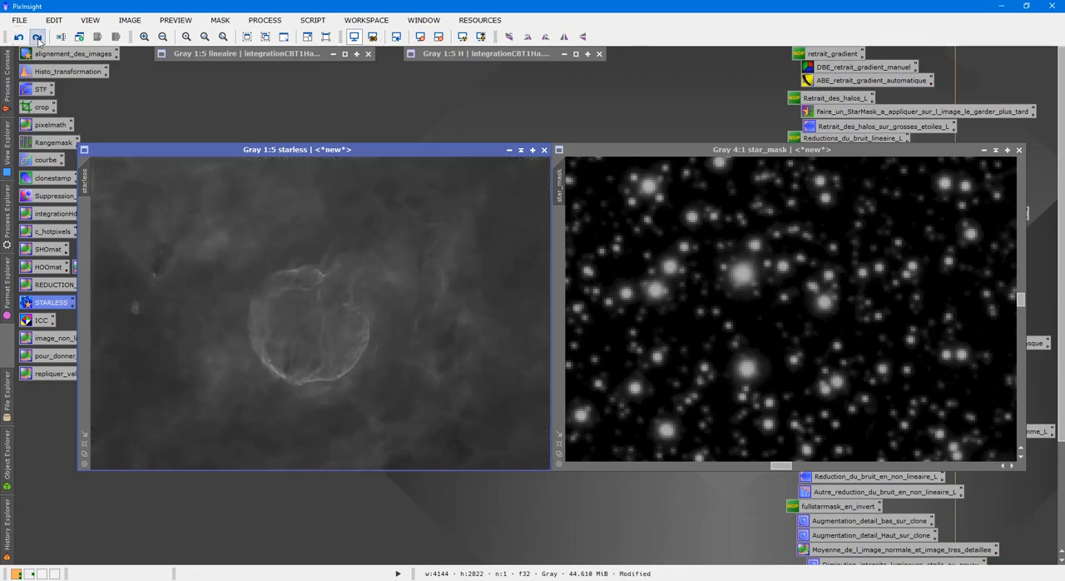
Step: Combine the two images into a new image with the PixelMath expression max(starless,star_mask)
double_click(50, 127)
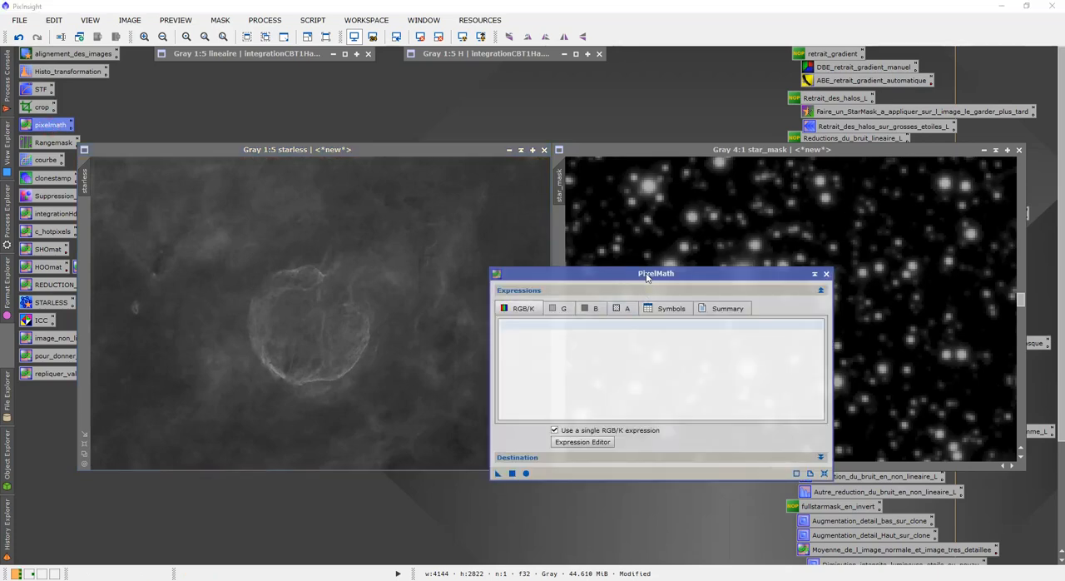
drag(645, 274, 515, 317)
click(447, 364)
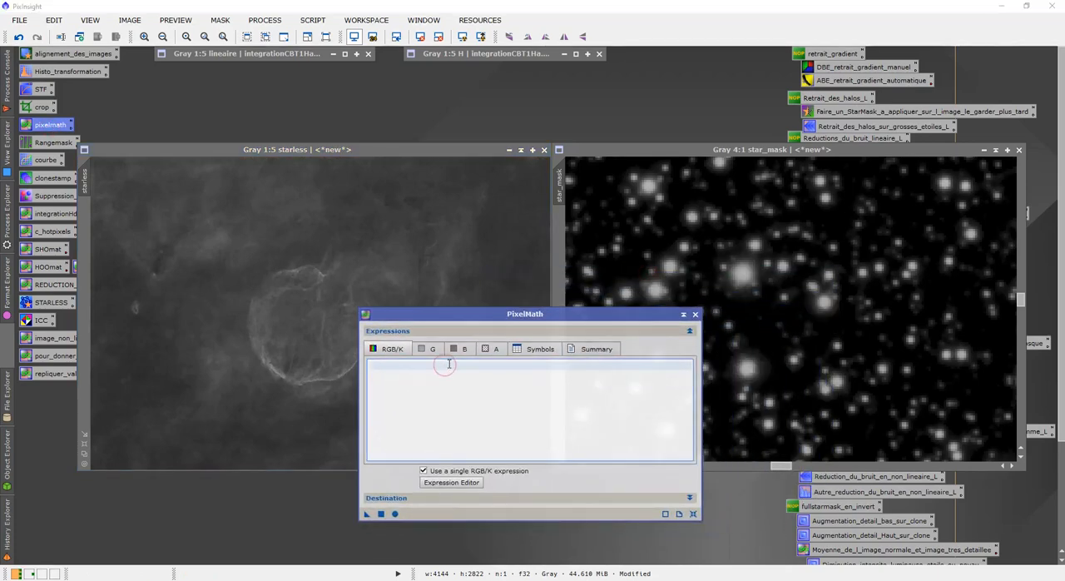
text(max(starless,star_mask)
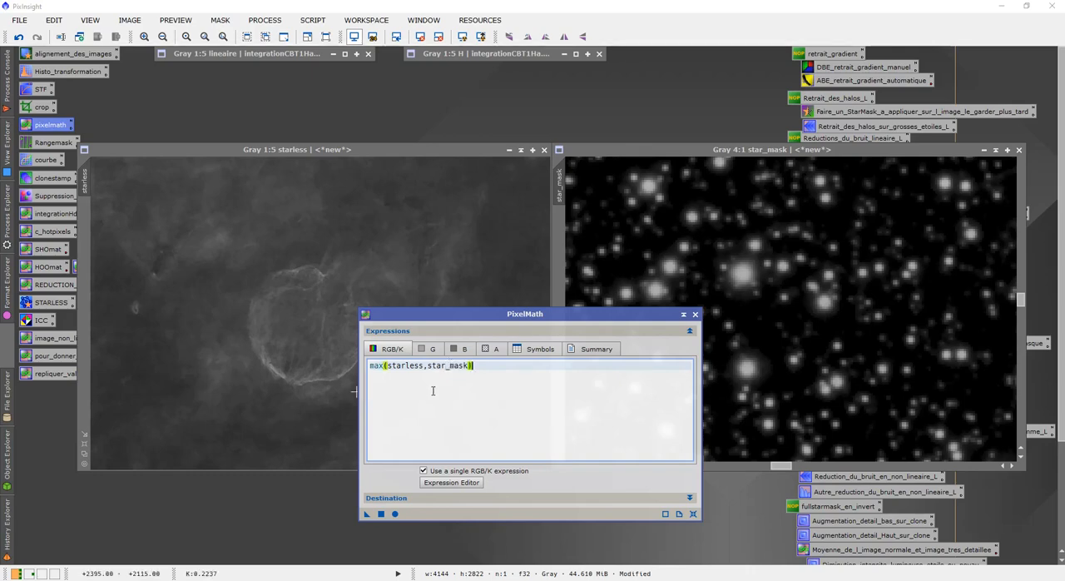
click(380, 513)
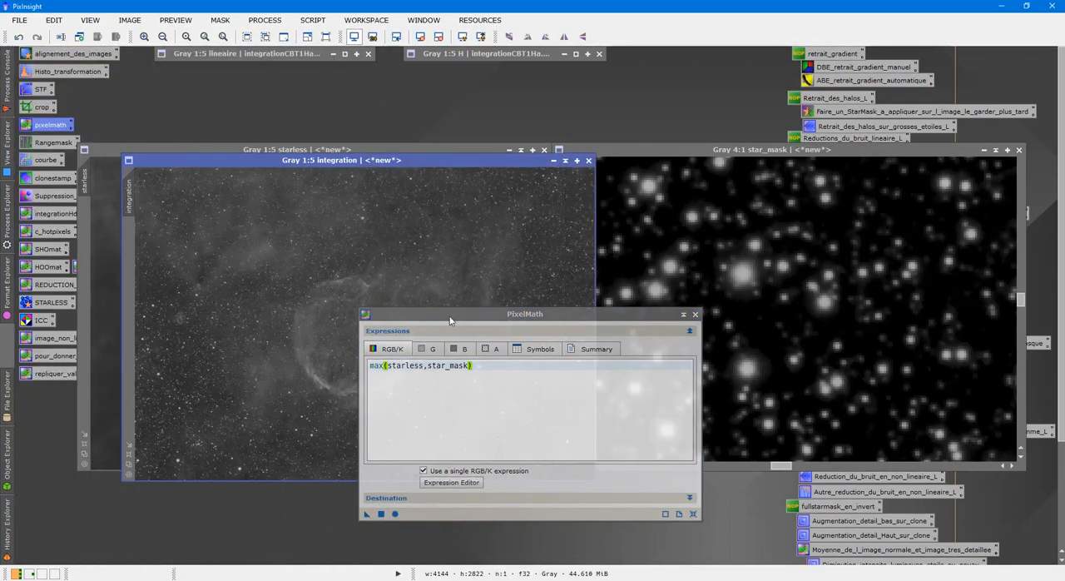
Step: Inspect the star shapes in the max-combined image up close and close that image
drag(450, 315, 762, 297)
scroll(451, 313, up, 6)
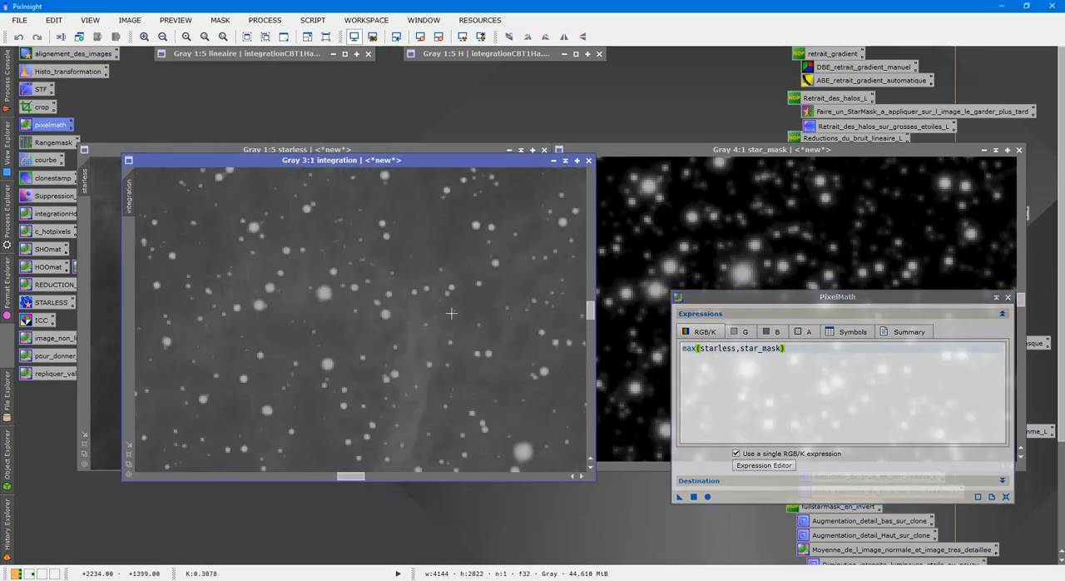
scroll(450, 311, down, 2)
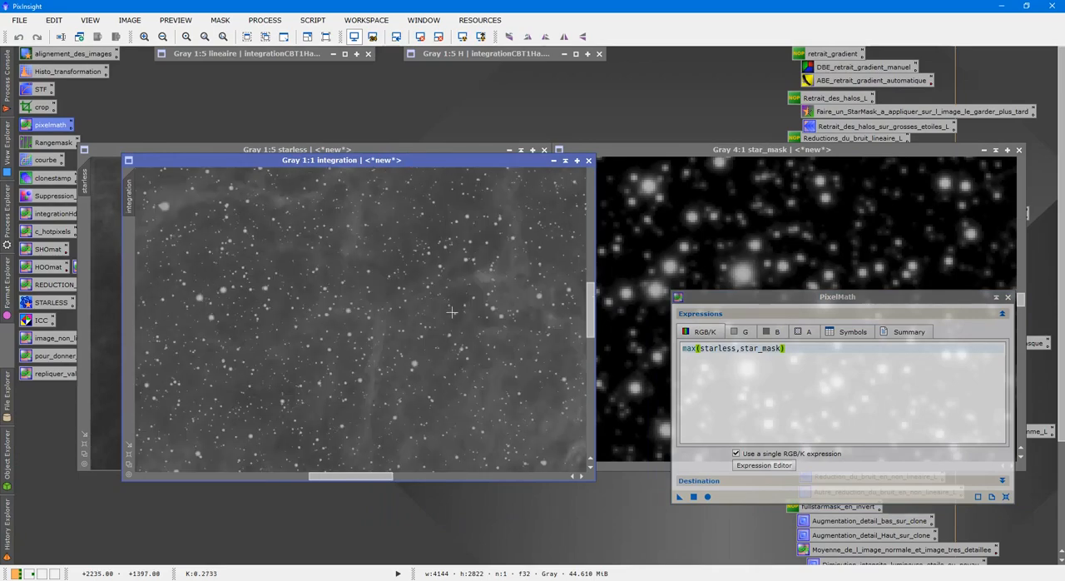
scroll(452, 311, up, 3)
scroll(451, 311, down, 4)
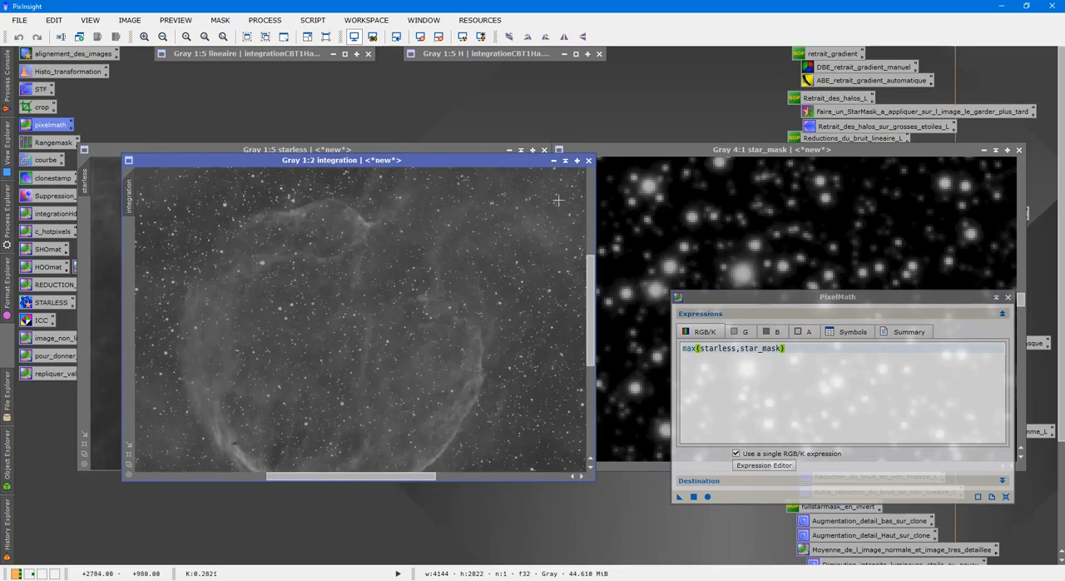
click(588, 160)
Step: Replace the PixelMath expression with starless+star_mask and generate a new combined image from it
drag(723, 298, 406, 319)
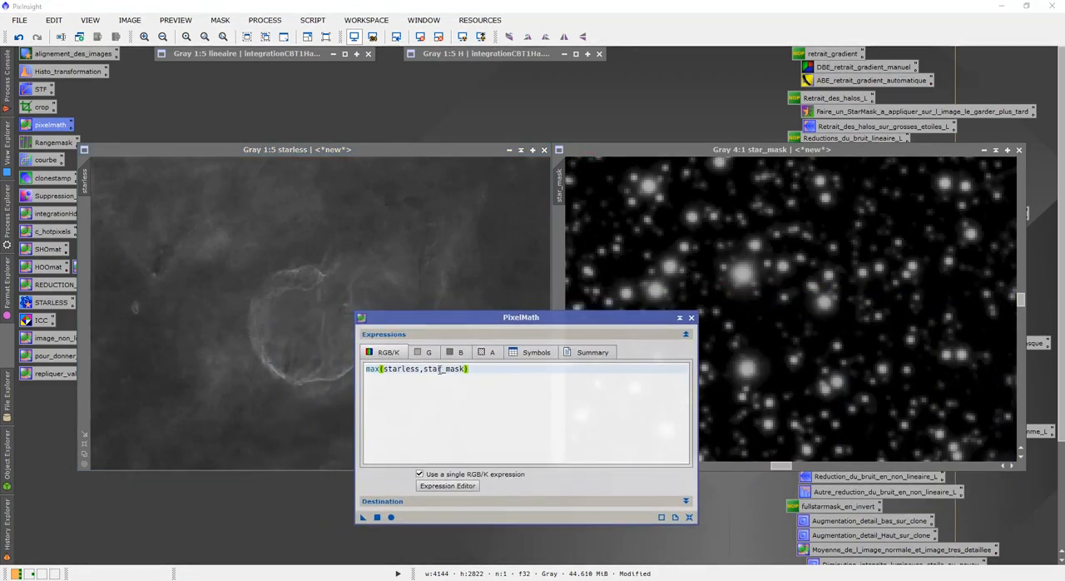
drag(476, 369, 368, 370)
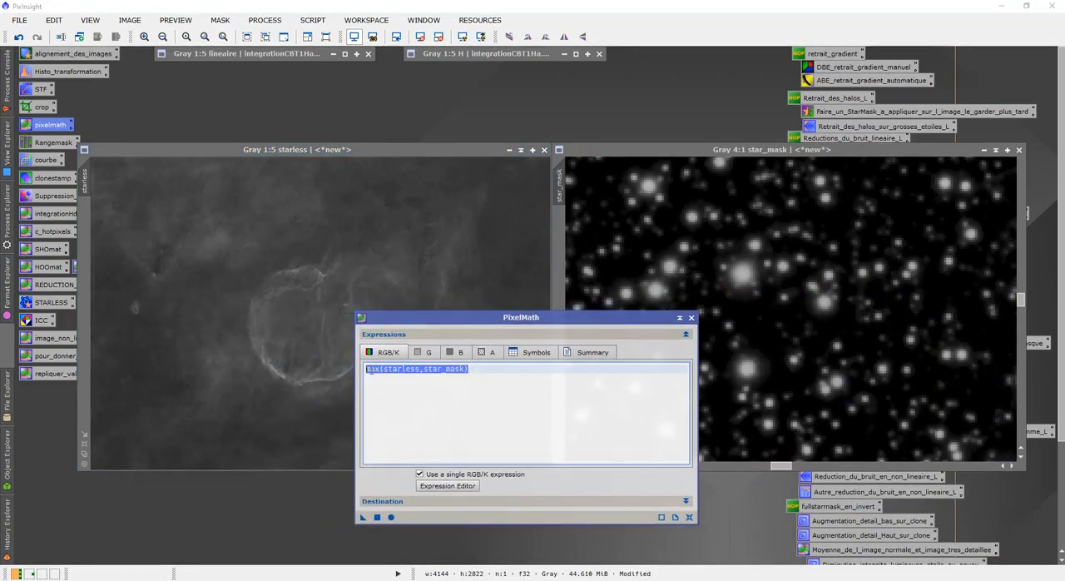
key(Delete)
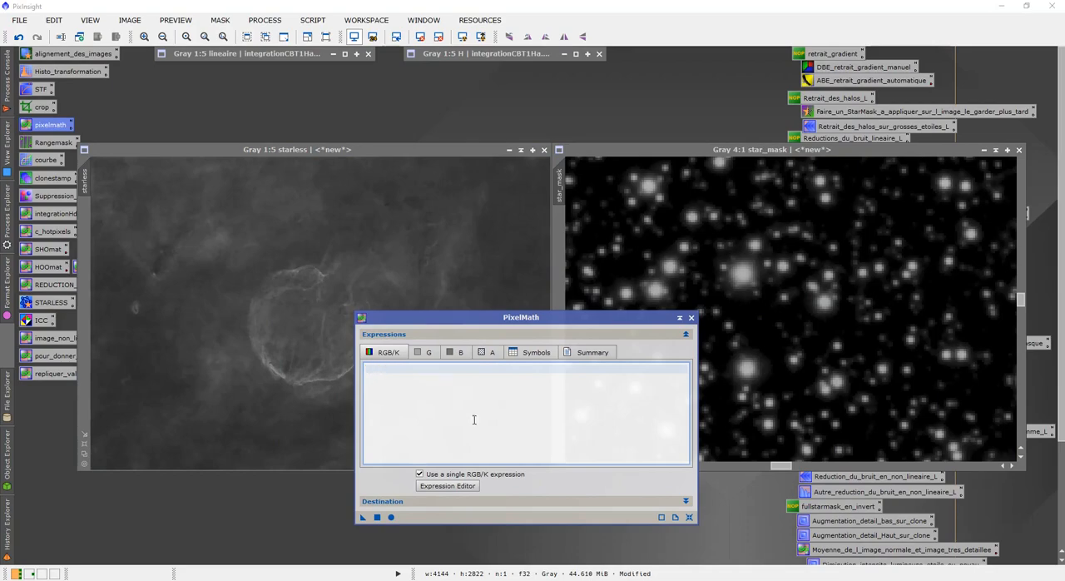
click(448, 485)
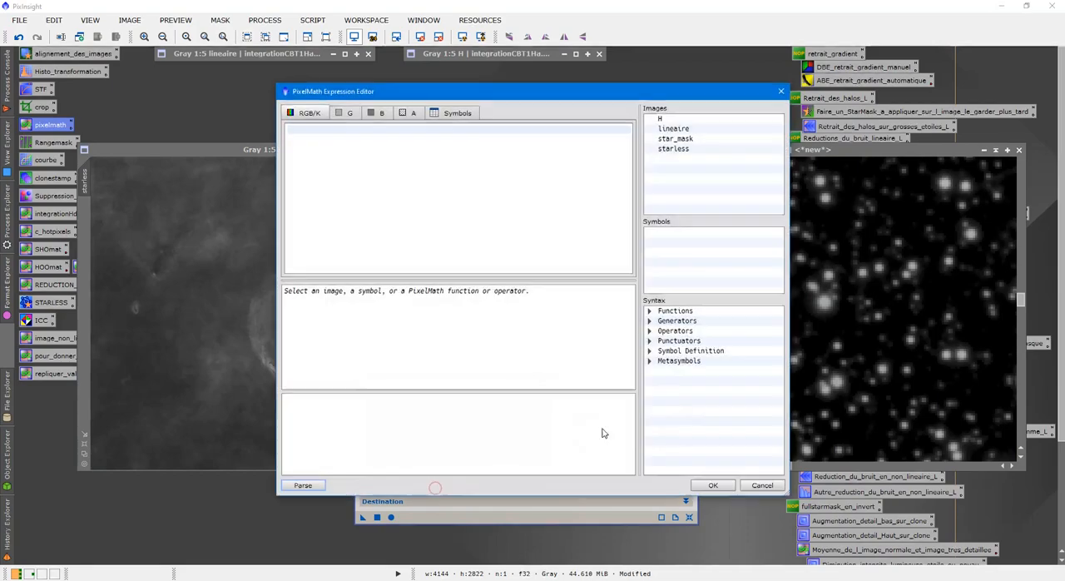
double_click(667, 151)
text(+)
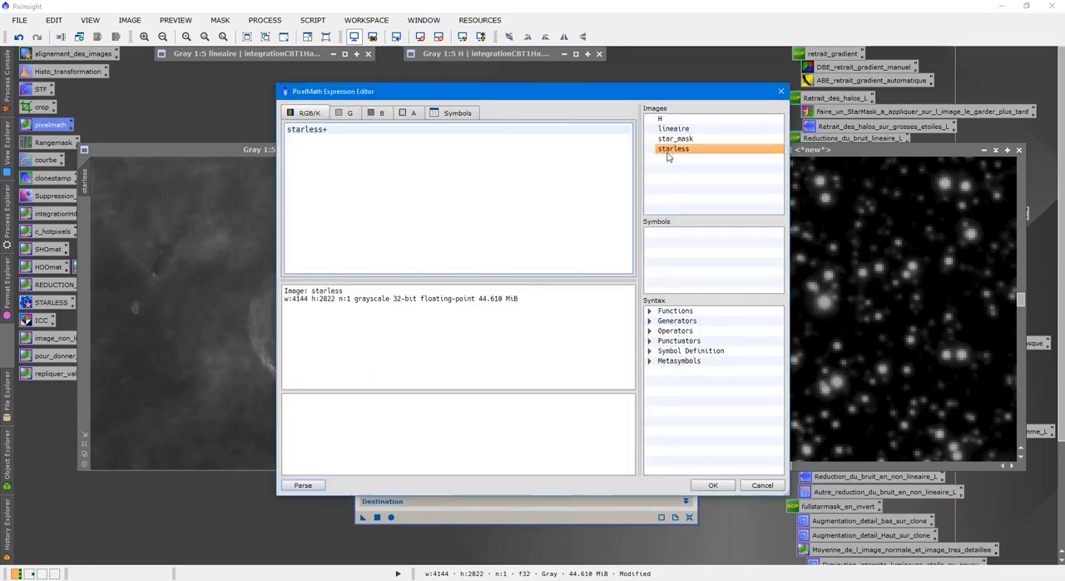
double_click(673, 139)
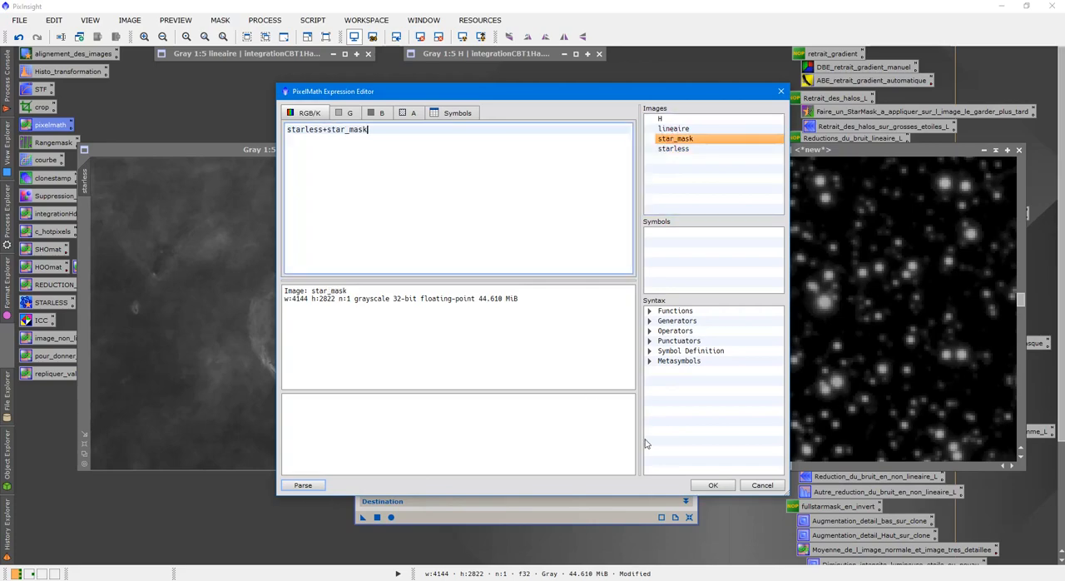
click(711, 484)
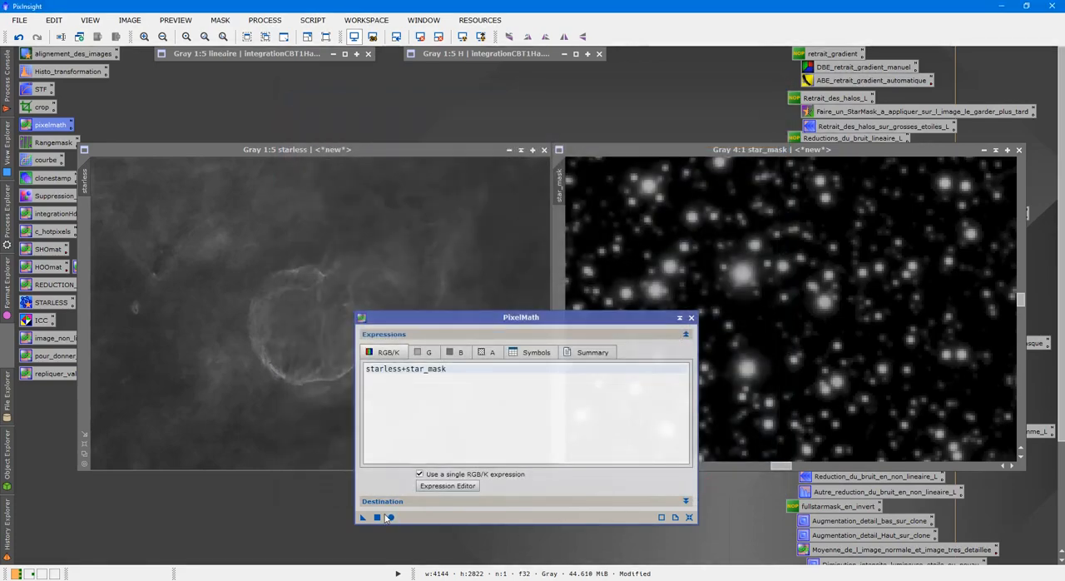
click(387, 517)
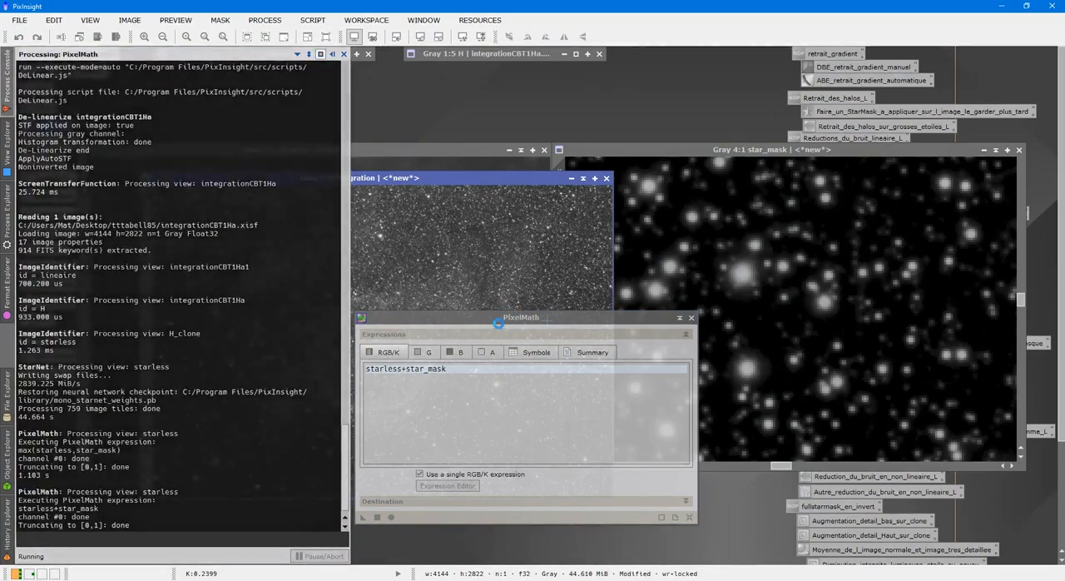
Step: Inspect the stars and nebula in the summed image at close and wide zoom, then close PixelMath and that image
drag(495, 319, 841, 233)
scroll(547, 301, up, 7)
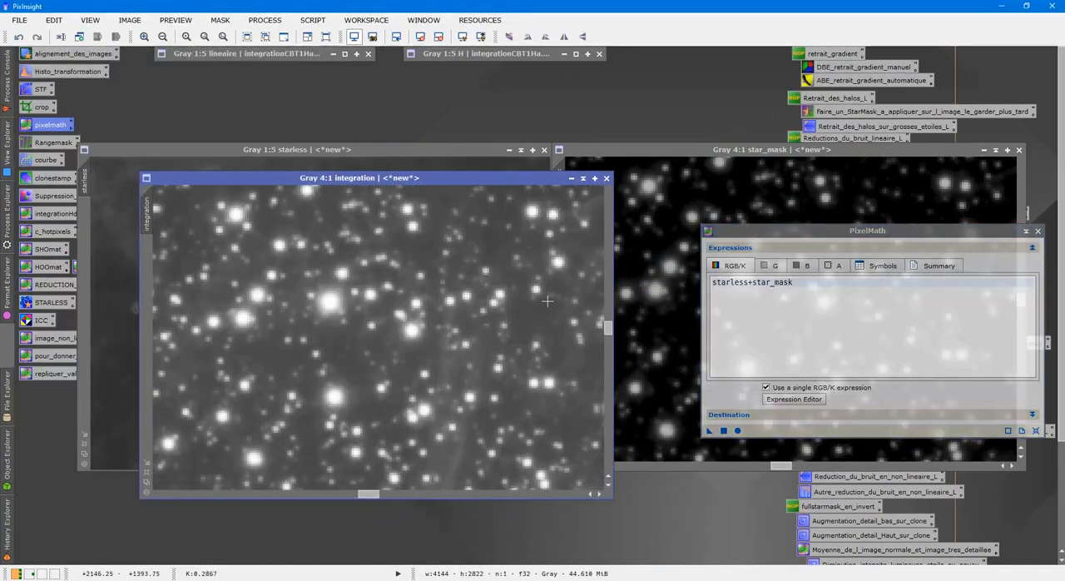
scroll(545, 301, down, 5)
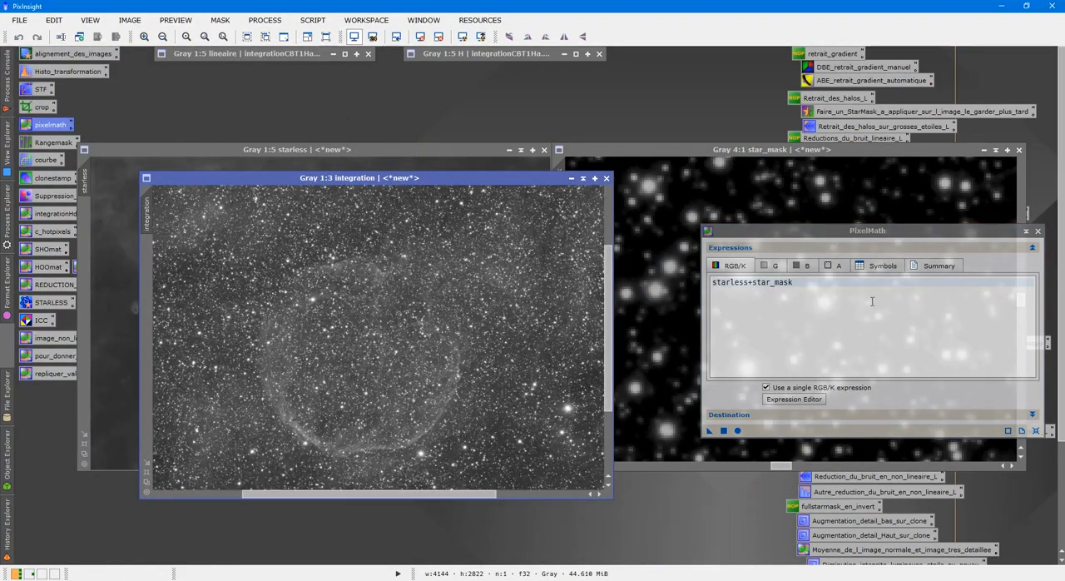
click(1037, 231)
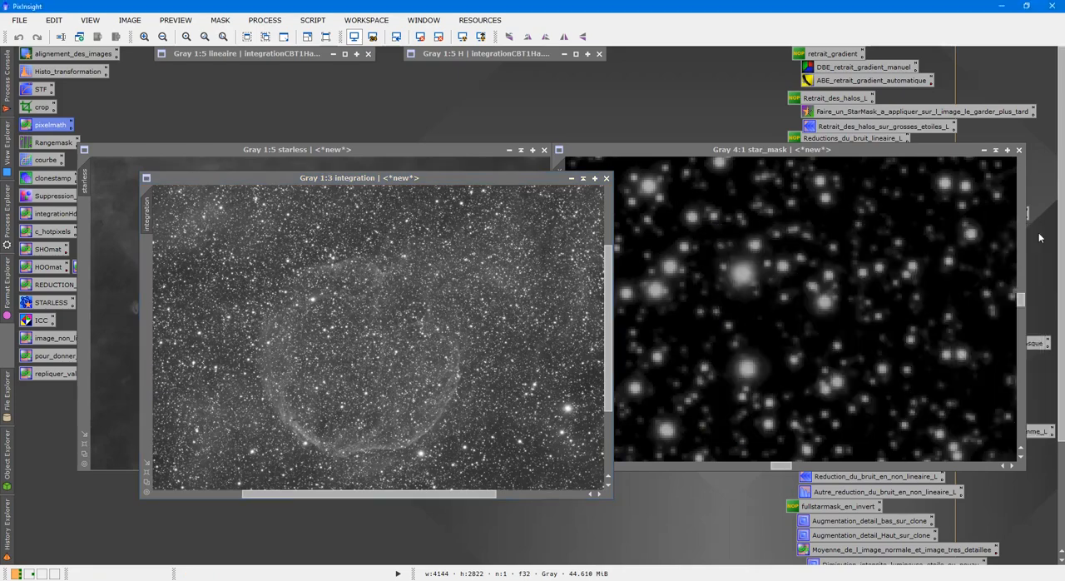
click(606, 178)
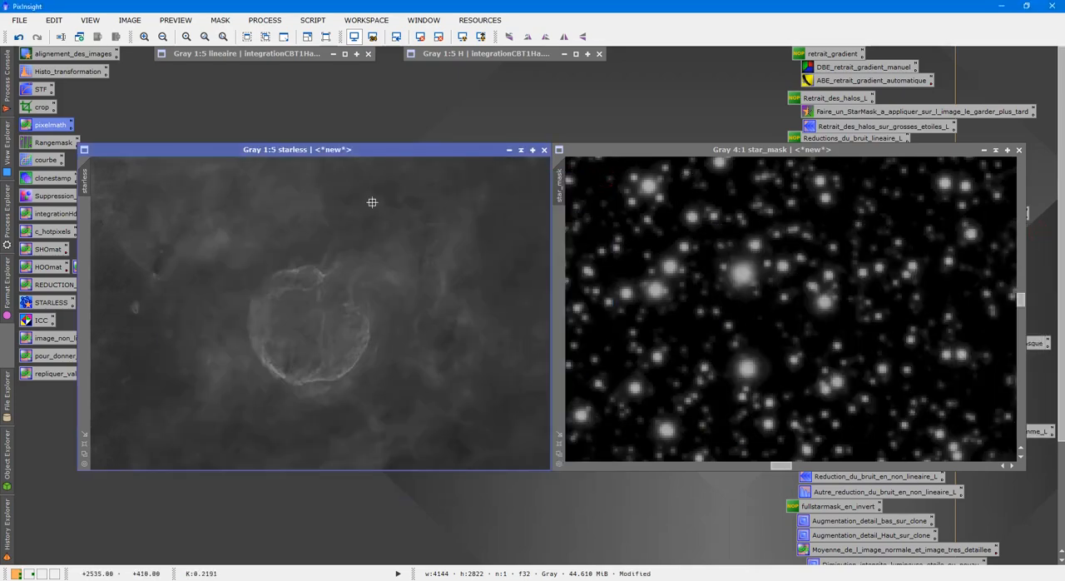
Step: Collapse the starless image, park it beside the other collapsed images, and bring the star_mask window toward the workspace centre
click(520, 150)
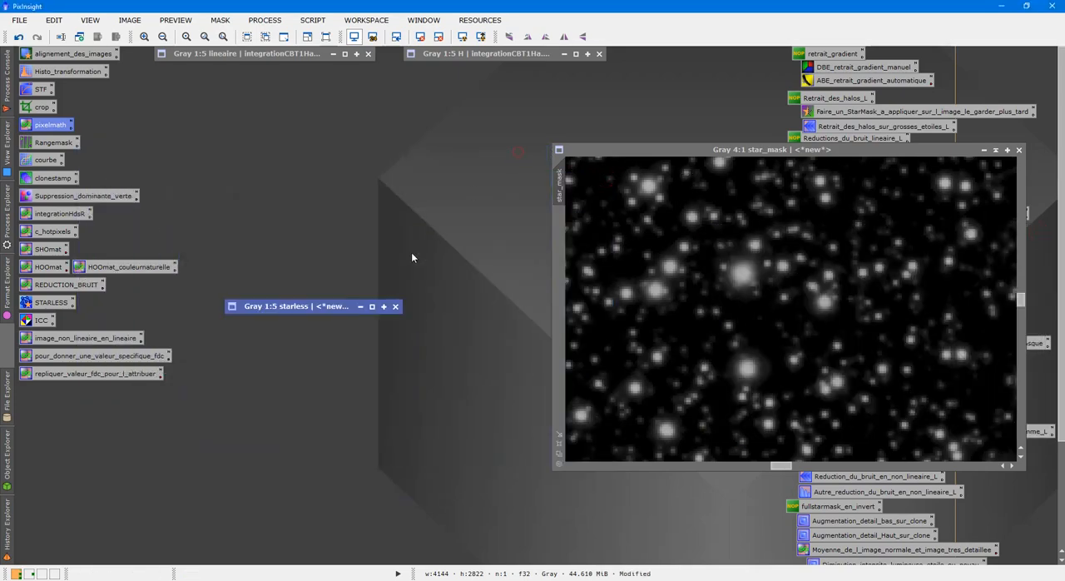
mouse_move(332, 308)
mouse_down()
mouse_move(731, 70)
mouse_move(725, 54)
mouse_up()
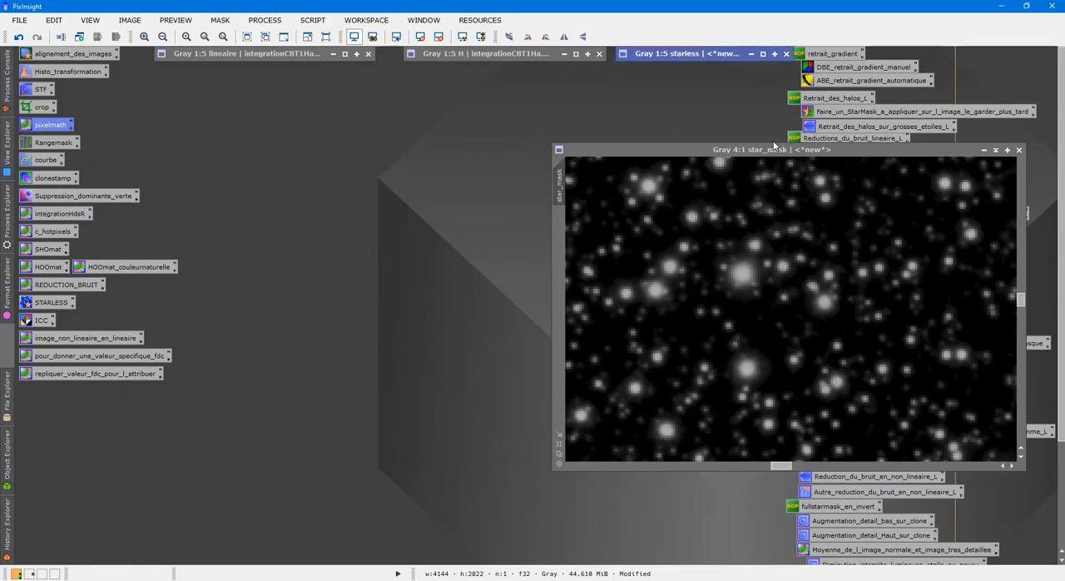
mouse_move(773, 149)
mouse_down()
mouse_move(606, 163)
mouse_move(569, 155)
mouse_up()
Step: Duplicate star_mask, collapse the original among the parked images, and show the clone's stars up close
scroll(596, 239, down, 4)
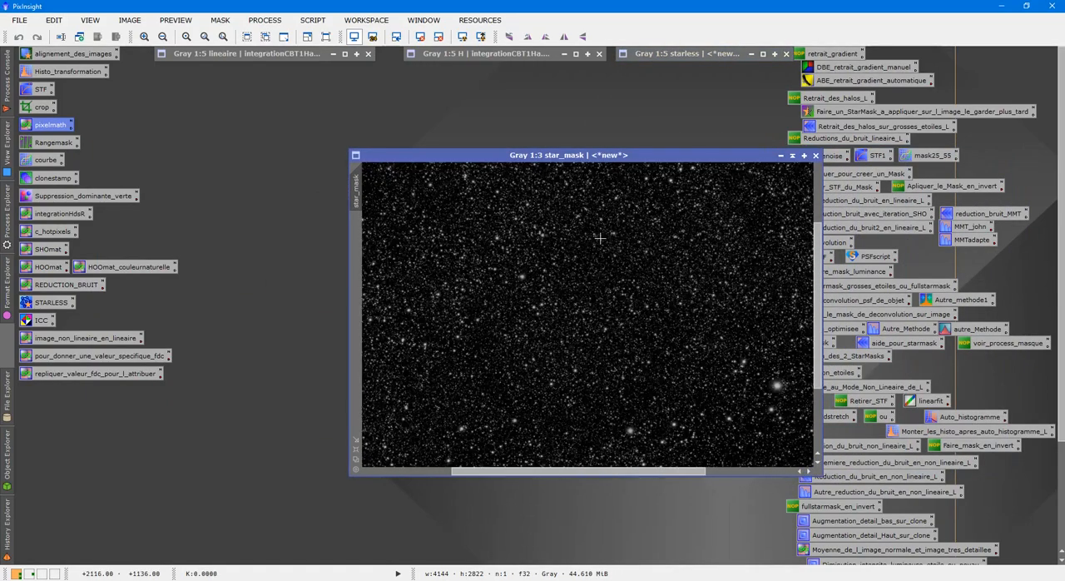
scroll(596, 239, down, 1)
right_click(596, 239)
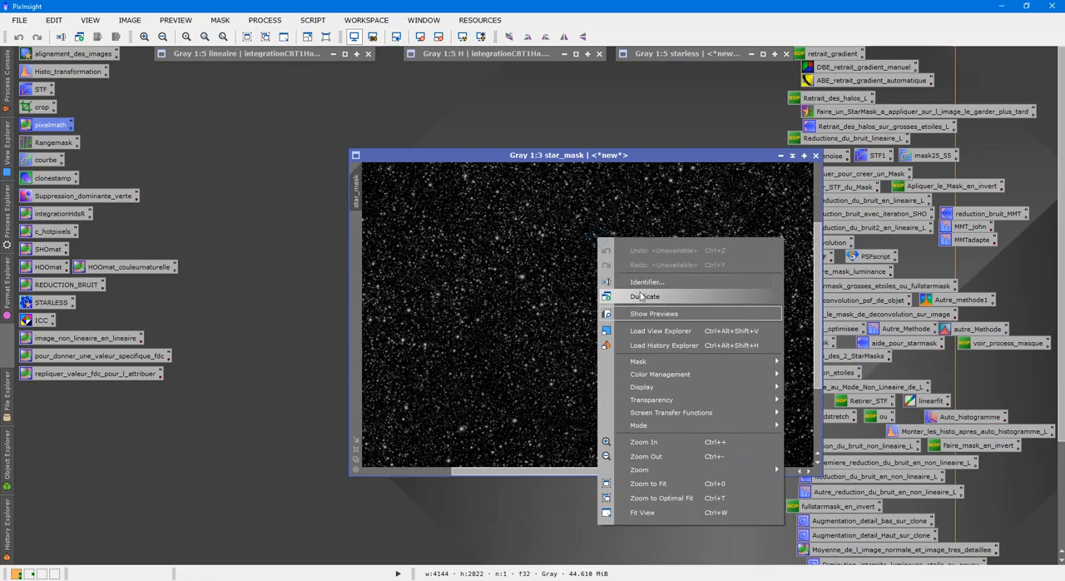
click(639, 301)
click(732, 192)
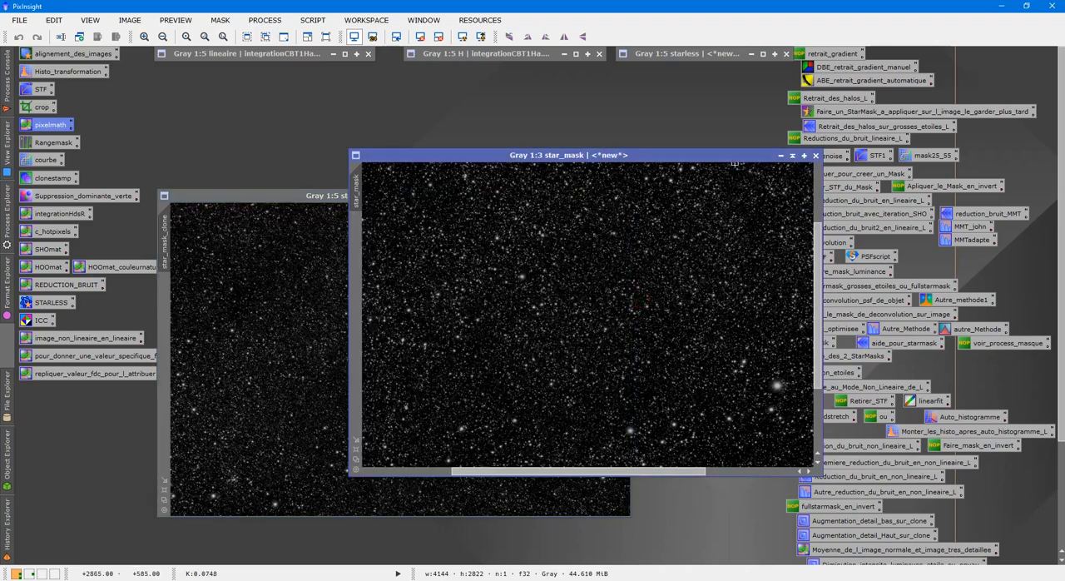
click(790, 156)
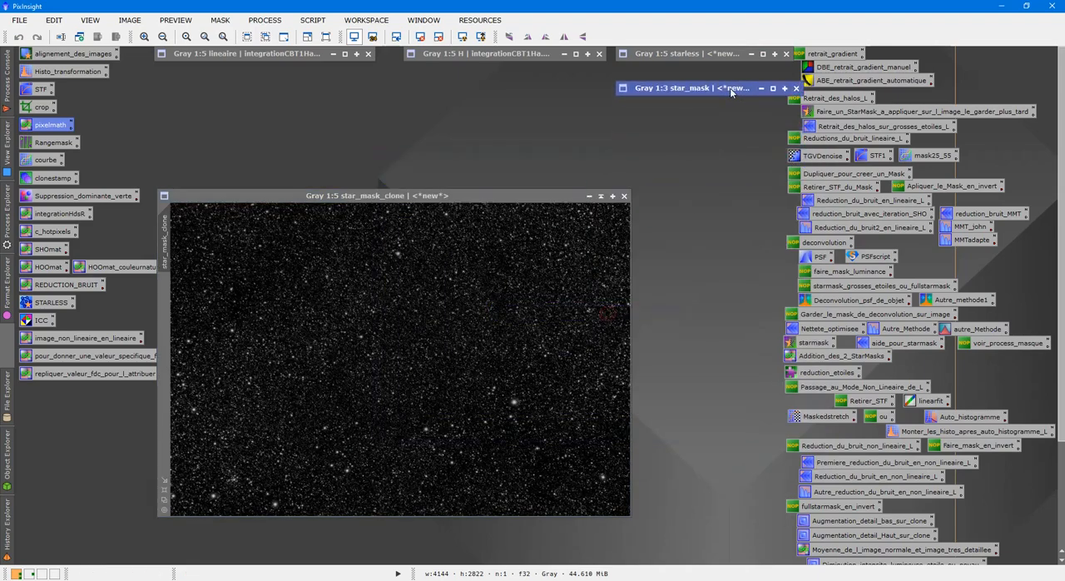
drag(454, 195, 504, 133)
scroll(501, 196, up, 8)
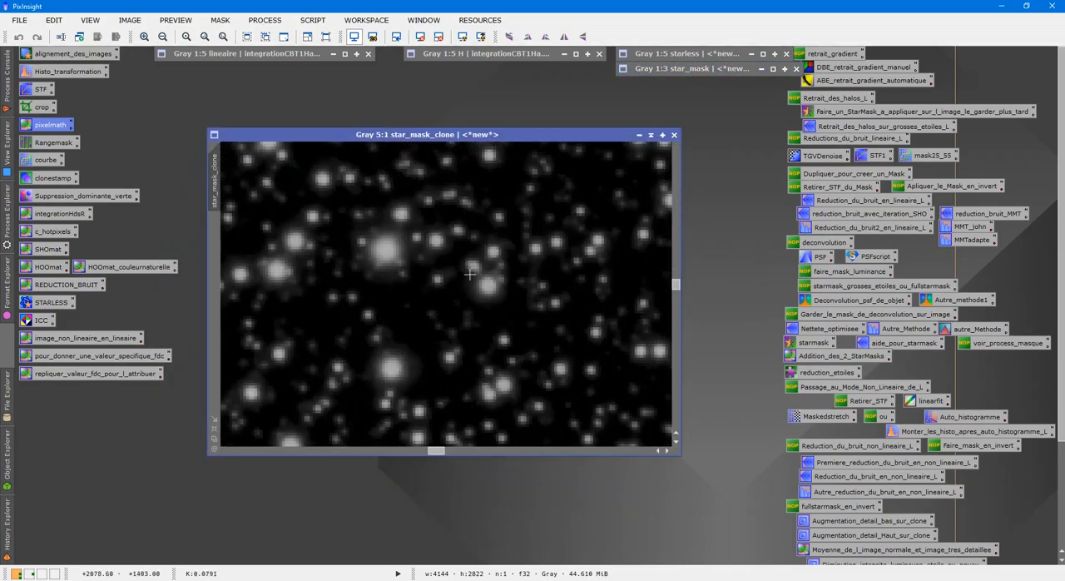
Step: Open the Binarize process and place it beside the star_mask_clone window
click(264, 20)
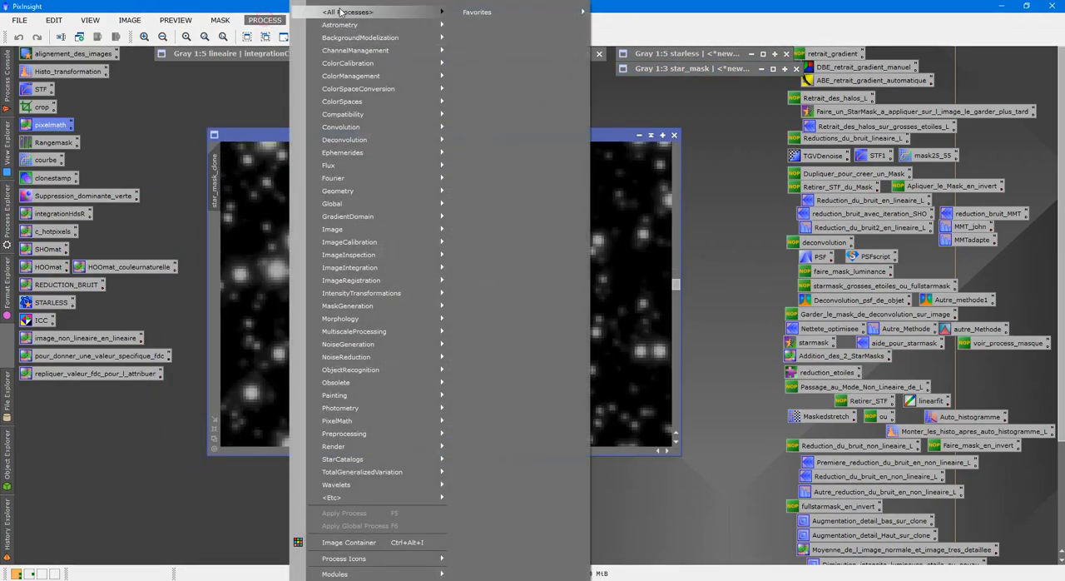
mouse_move(344, 12)
click(486, 202)
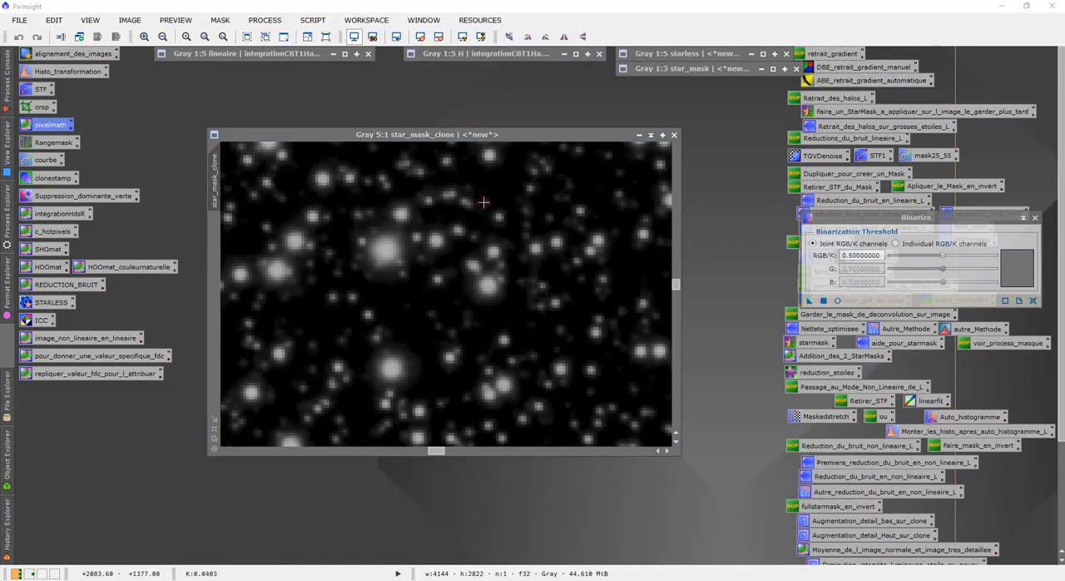
drag(904, 228, 829, 164)
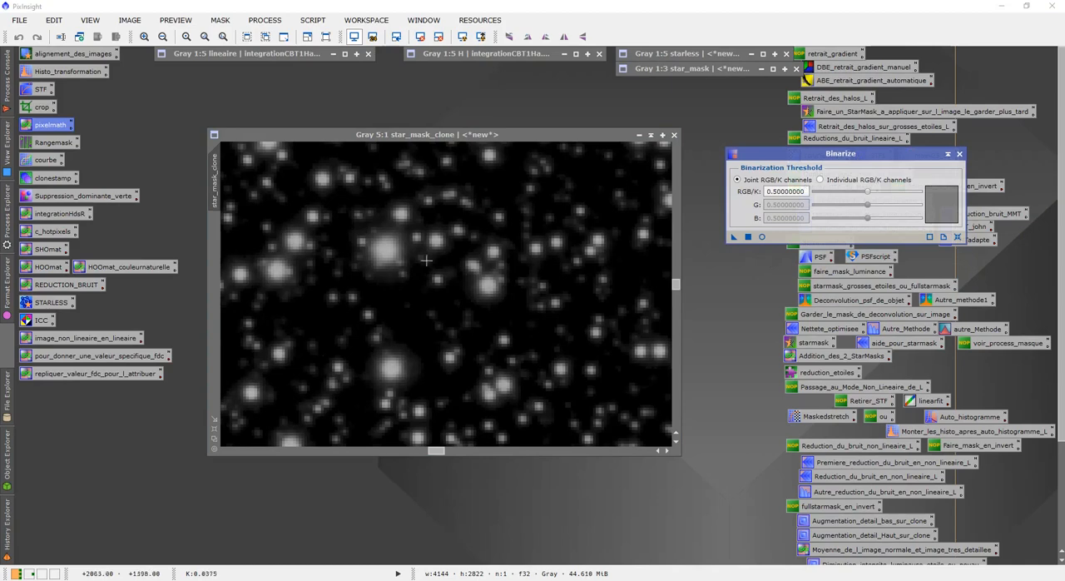
Step: Try binarizing star_mask_clone with a joint RGB/K threshold of 0.20, then undo it
drag(869, 193, 836, 191)
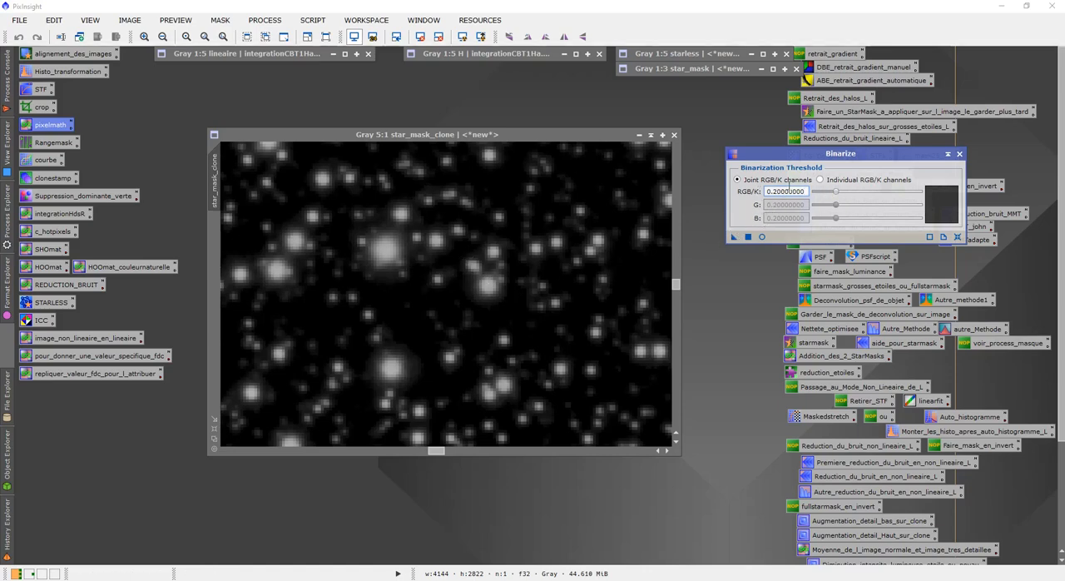
drag(733, 237, 467, 291)
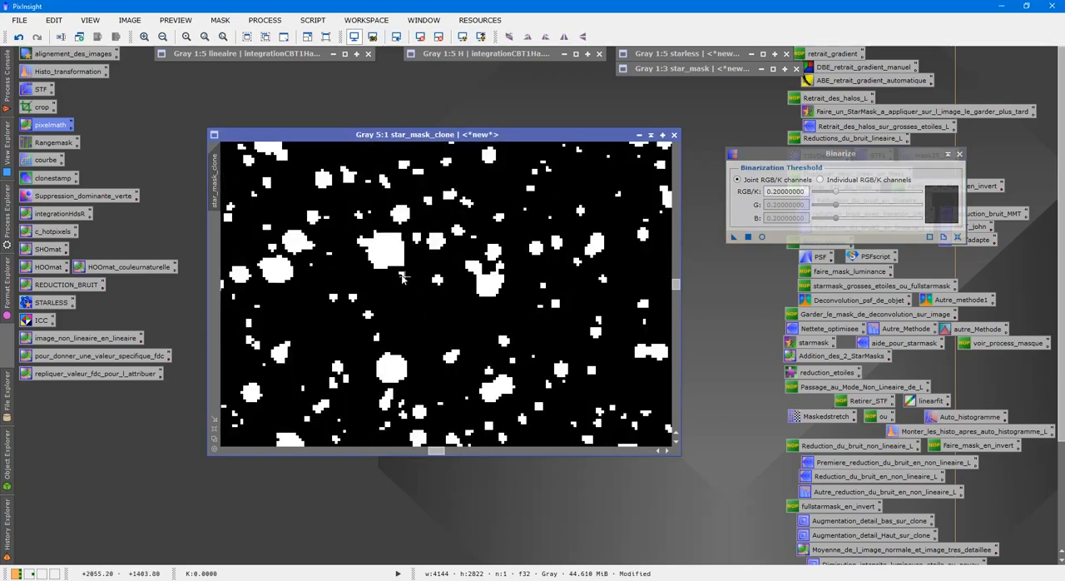
click(18, 36)
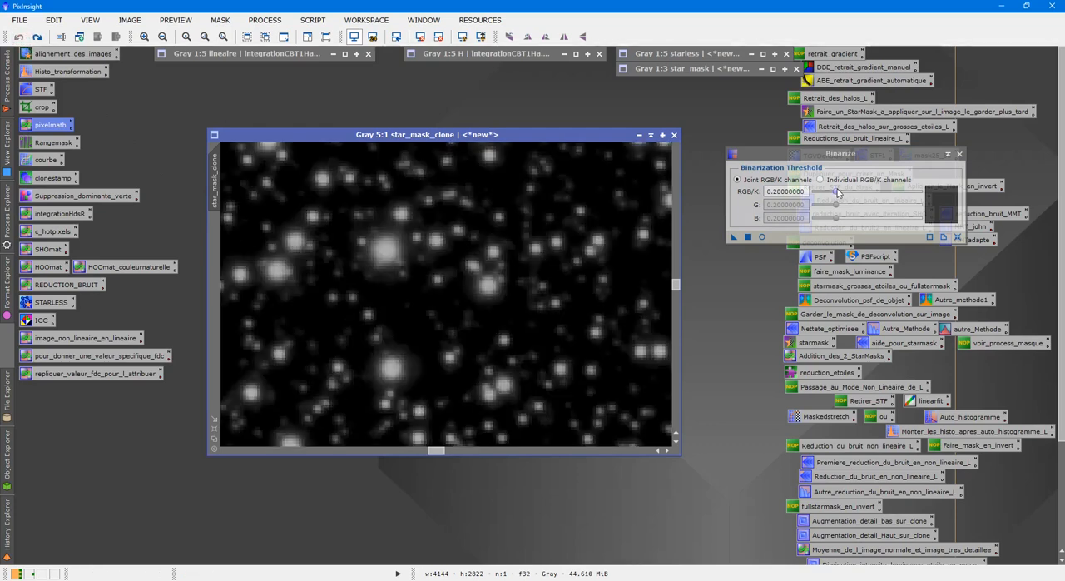
Step: Try binarizing star_mask_clone with a threshold of 0.50, compare before and after, then undo it
drag(838, 192, 867, 193)
drag(734, 238, 537, 312)
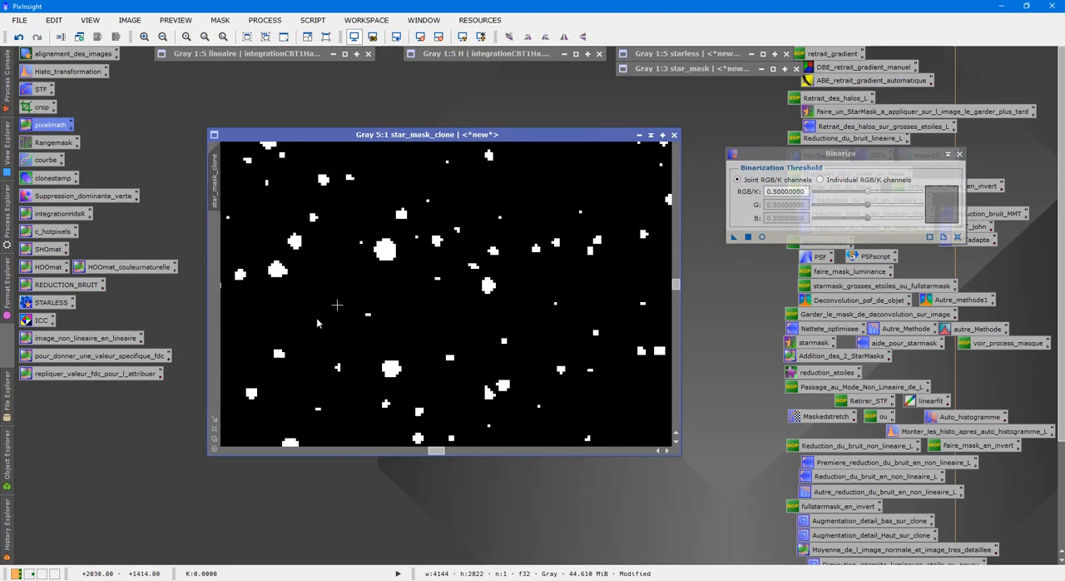
click(19, 37)
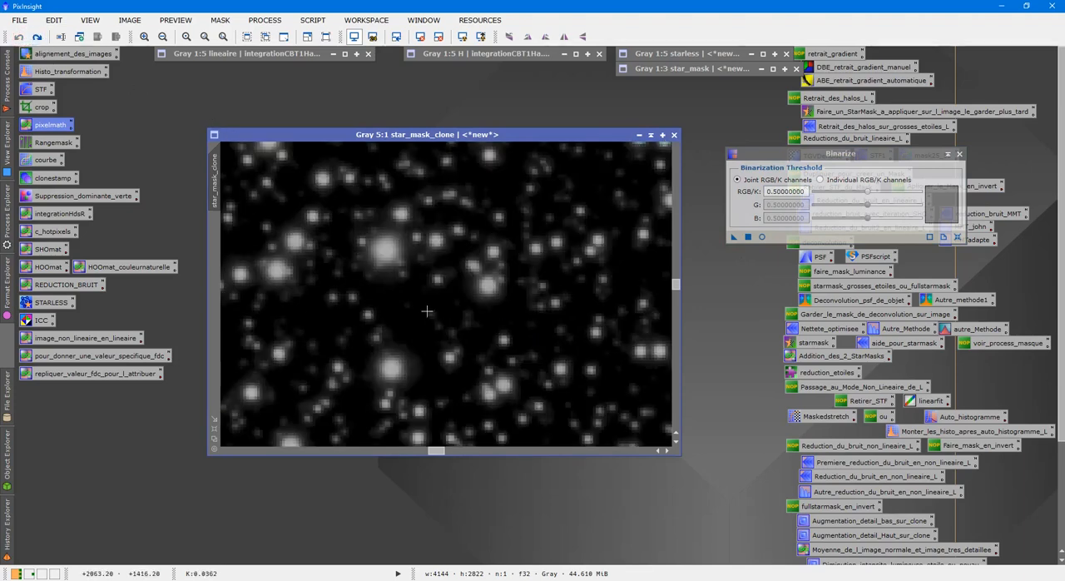
click(37, 37)
click(19, 36)
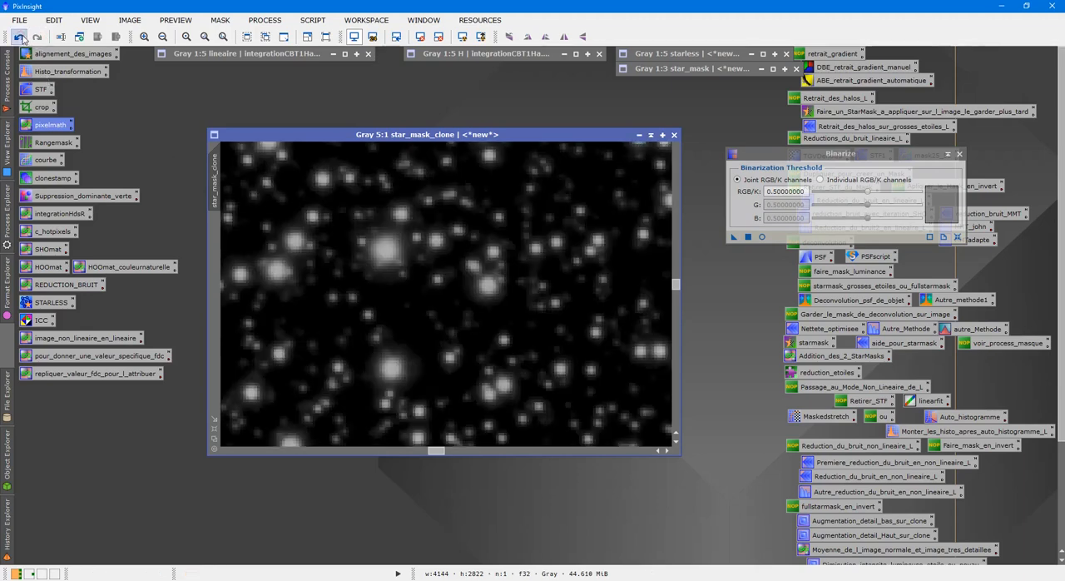
Step: Binarize star_mask_clone with a threshold of 0.20, compare it with the original stars, and close Binarize
drag(867, 191, 838, 190)
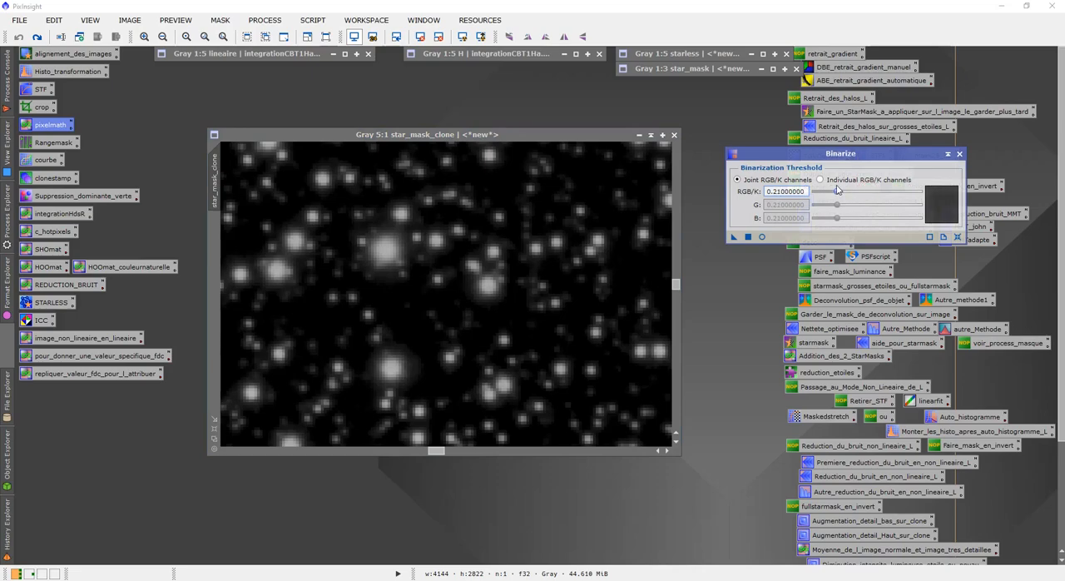
drag(732, 236, 596, 248)
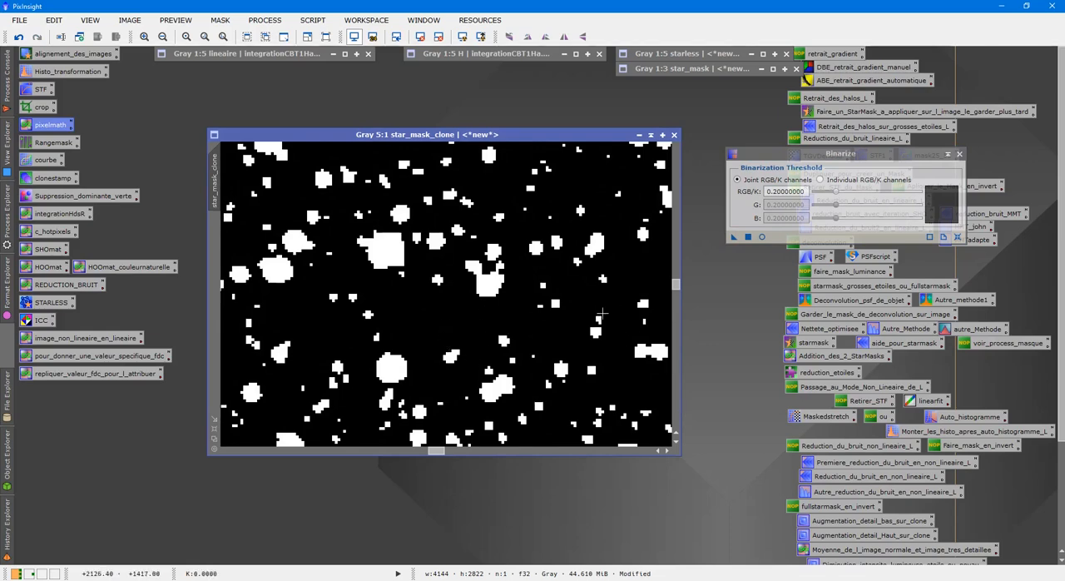
click(18, 37)
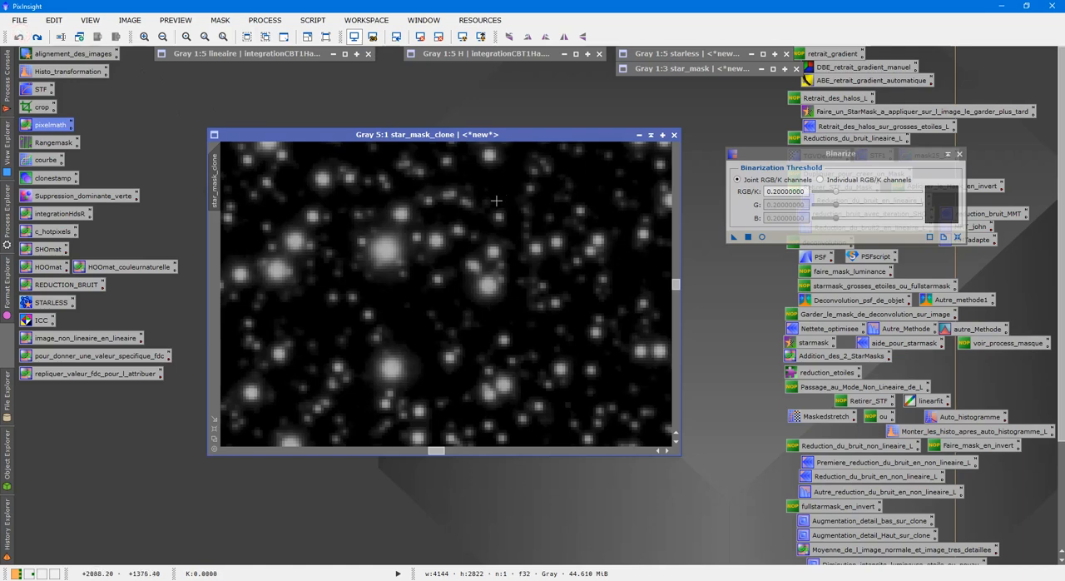
click(37, 37)
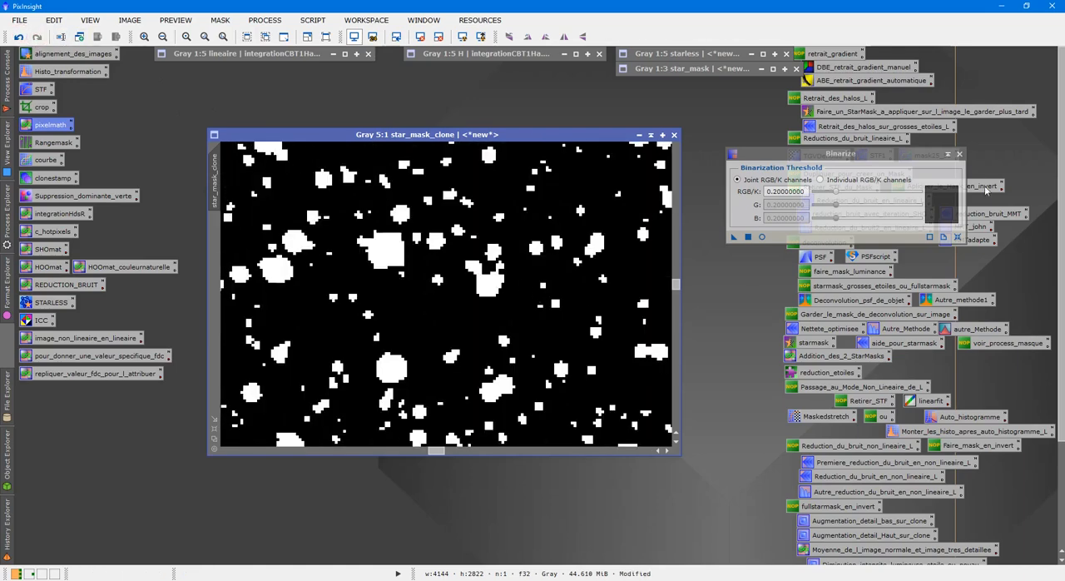
click(958, 154)
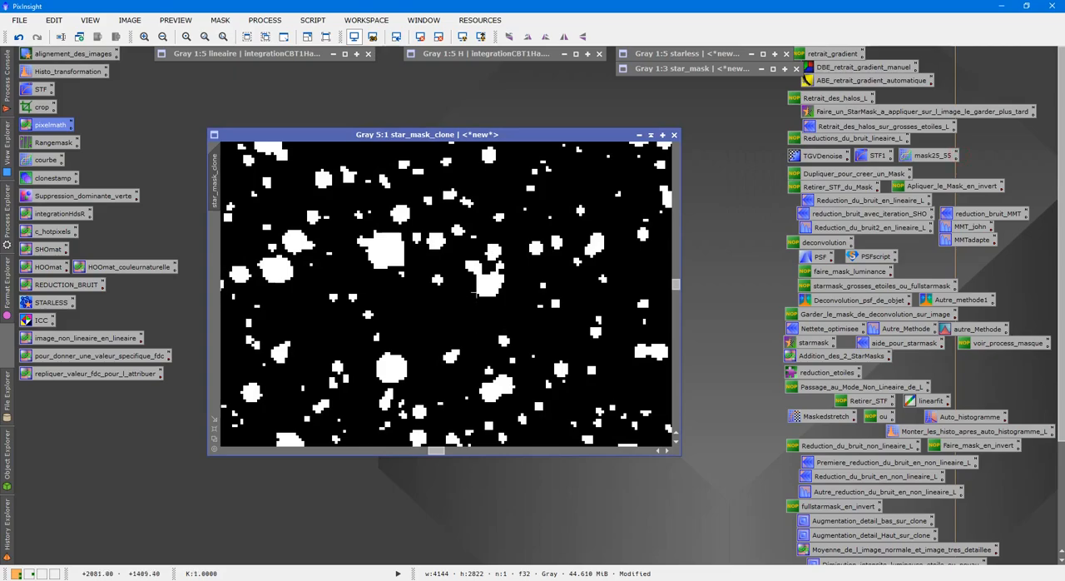
scroll(475, 293, down, 7)
scroll(476, 293, up, 7)
Step: Open the saved reduction_etoiles_bis MorphologicalTransformation process and set its operator to Dilation (Maximum)
drag(1061, 272, 1061, 374)
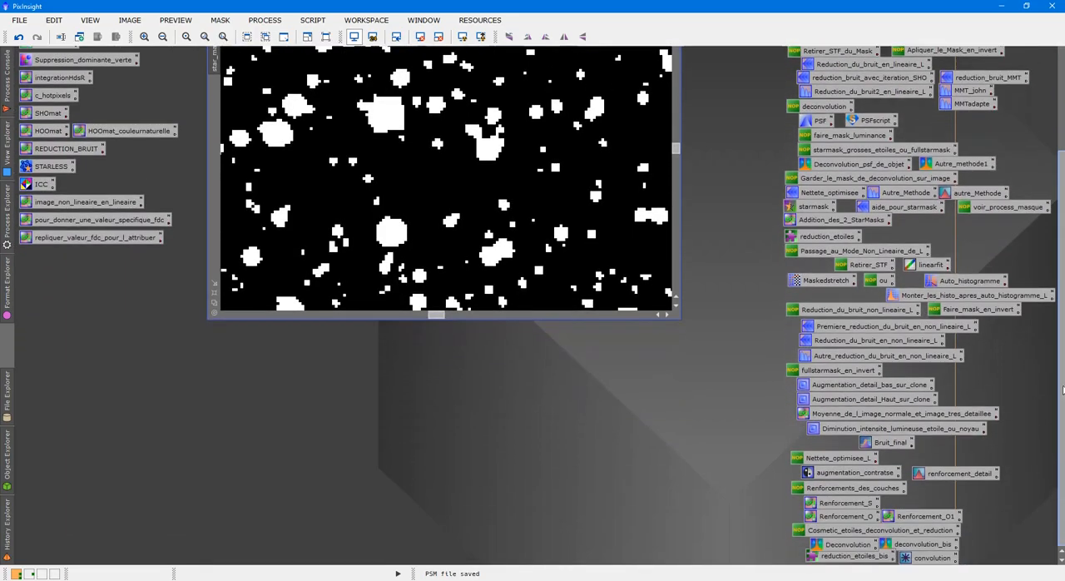
double_click(872, 557)
click(865, 337)
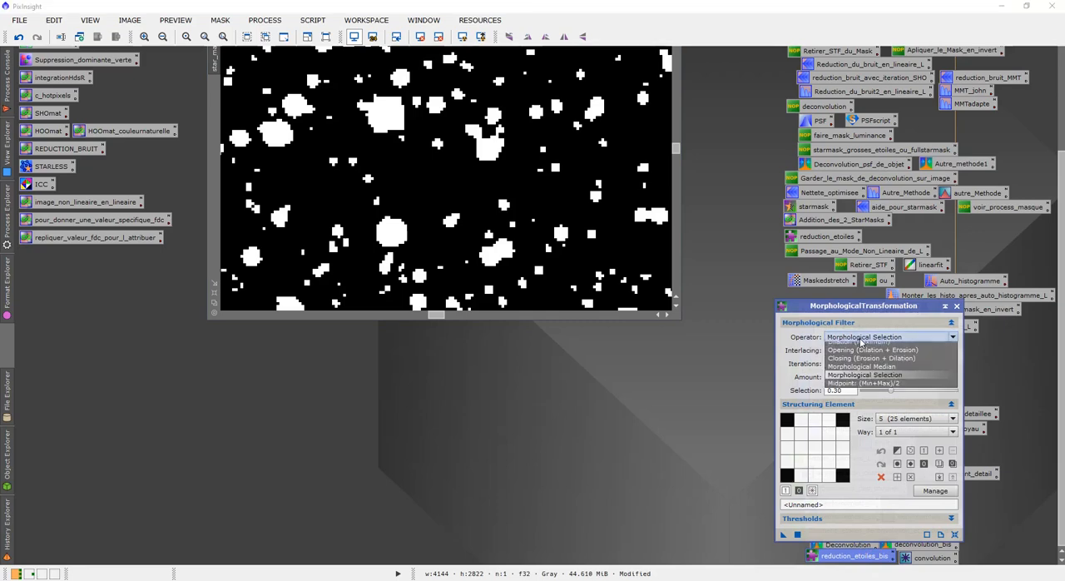
click(862, 351)
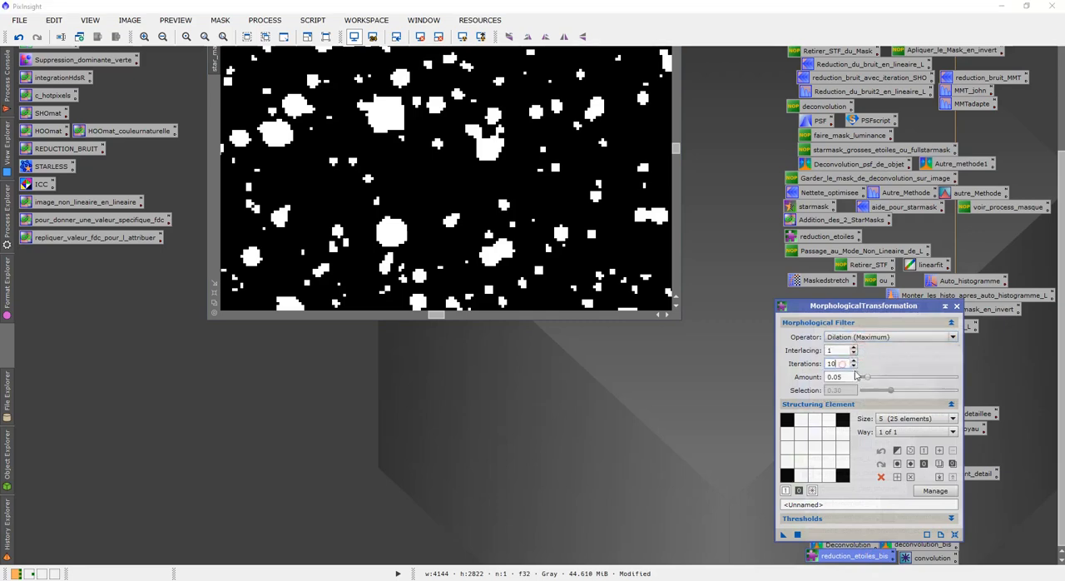
Step: Dilate star_mask_clone with 1 iteration and an amount of 0.80, and close MorphologicalTransformation
click(846, 364)
click(847, 375)
drag(784, 536, 420, 172)
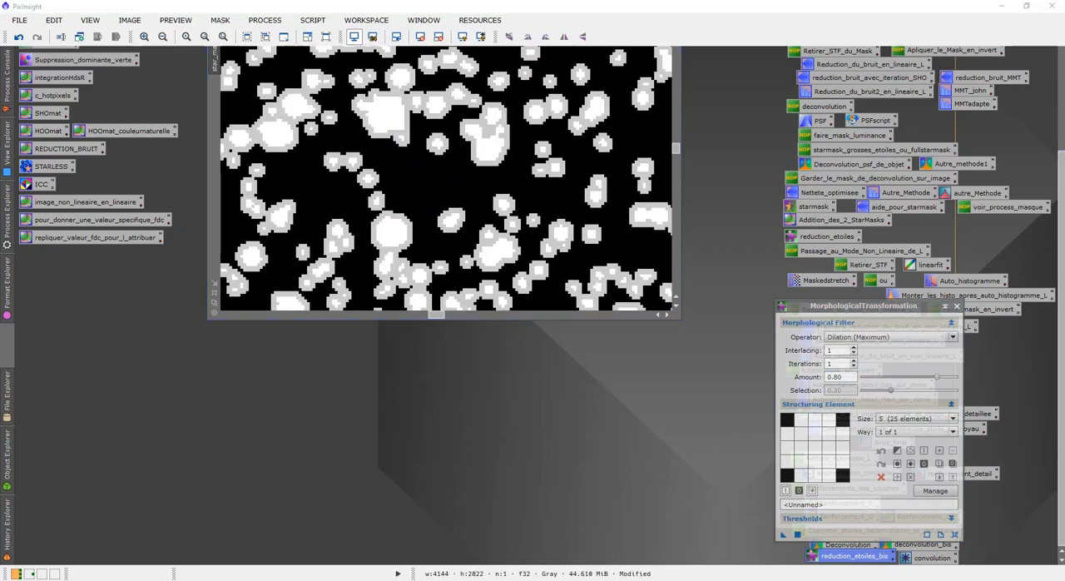
click(956, 307)
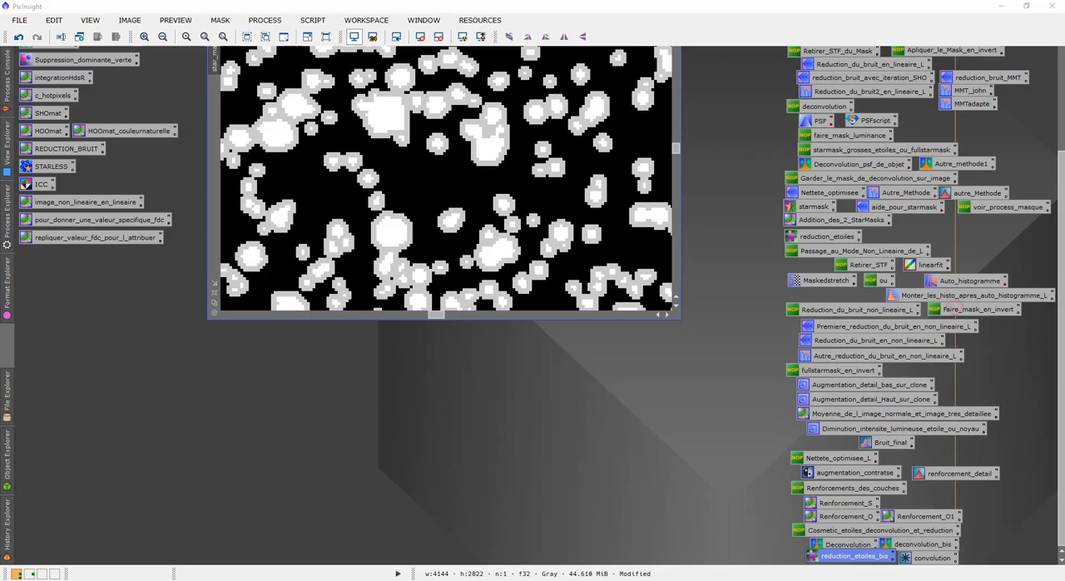
Step: Open the saved convolution process, apply it to star_mask_clone with a StdDev of 2.00, and close Convolution
scroll(1061, 226, up, 1)
scroll(1062, 225, up, 3)
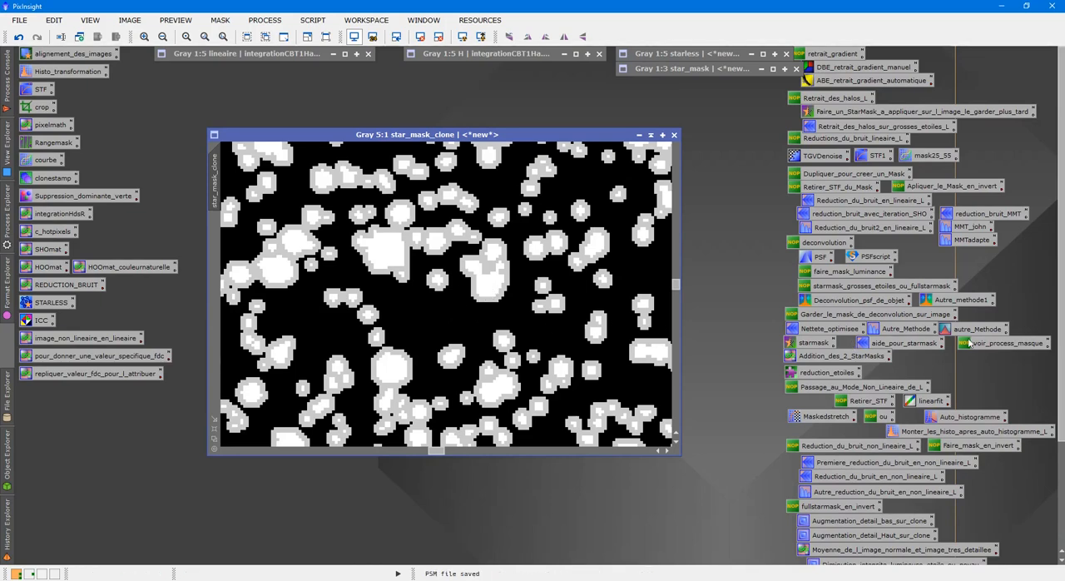
scroll(1059, 436, down, 4)
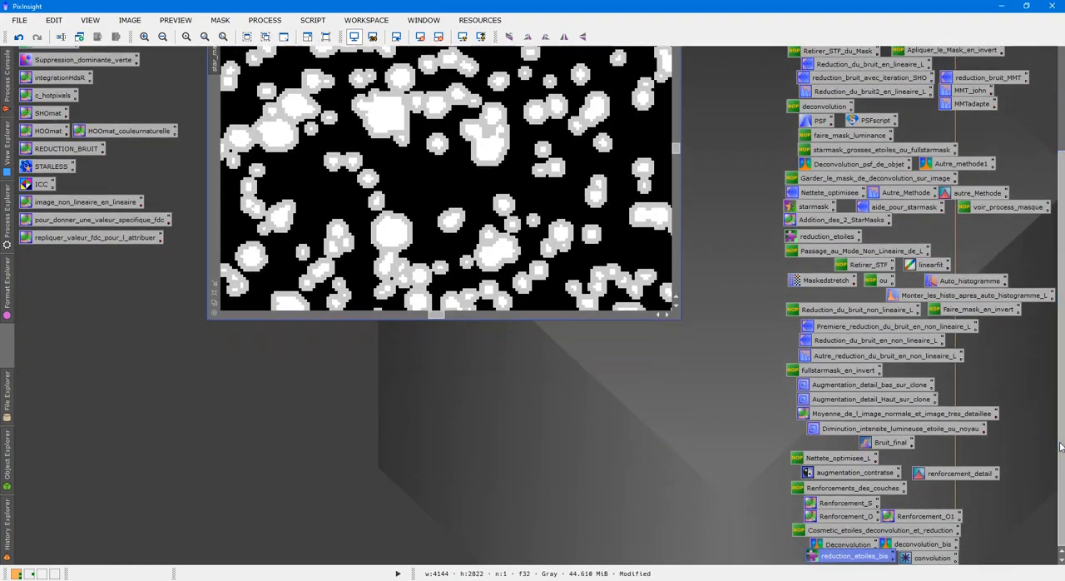
double_click(931, 559)
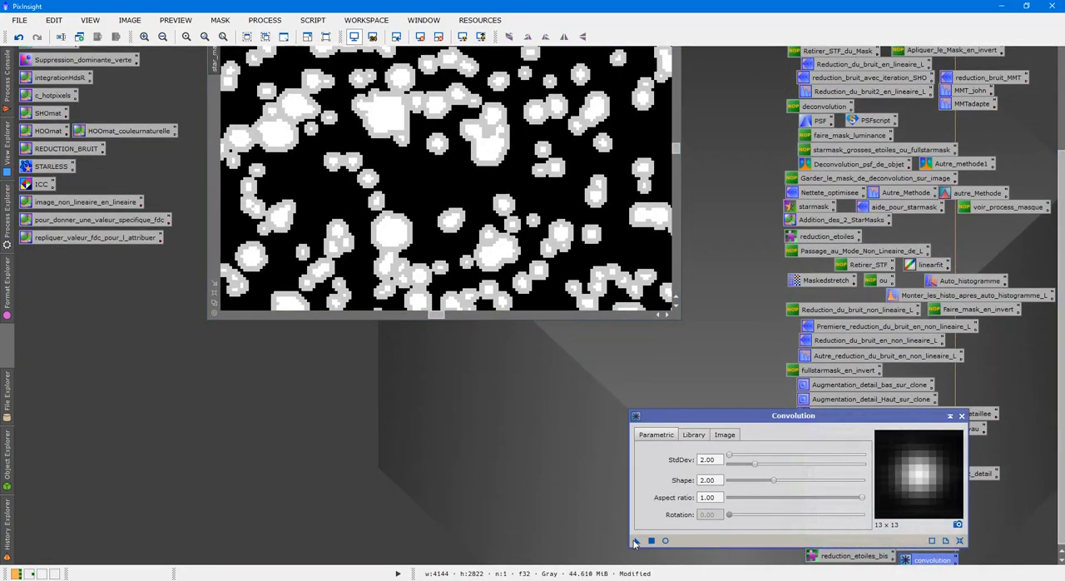
drag(635, 540, 445, 189)
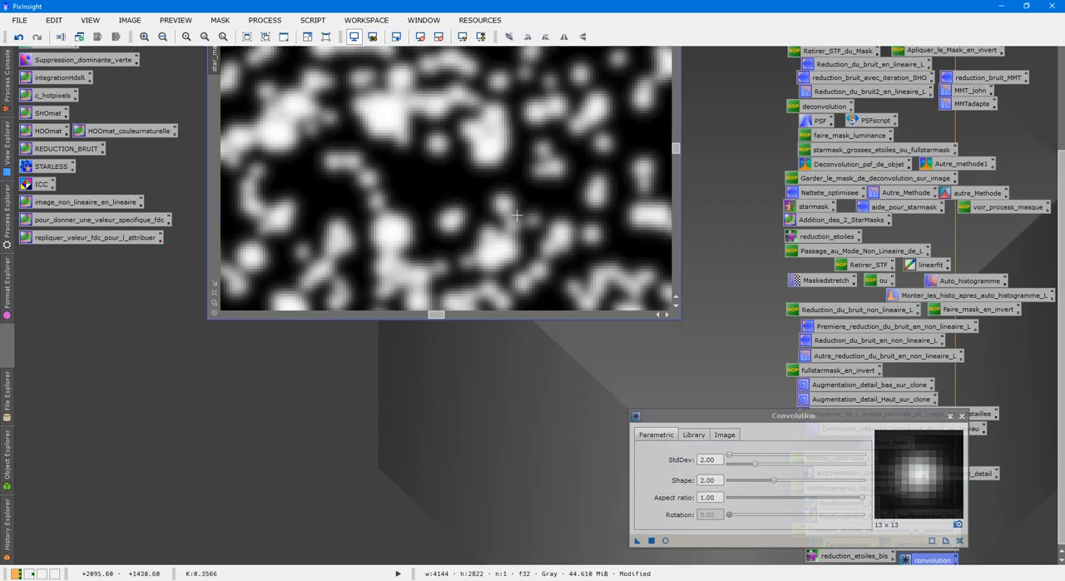
click(962, 415)
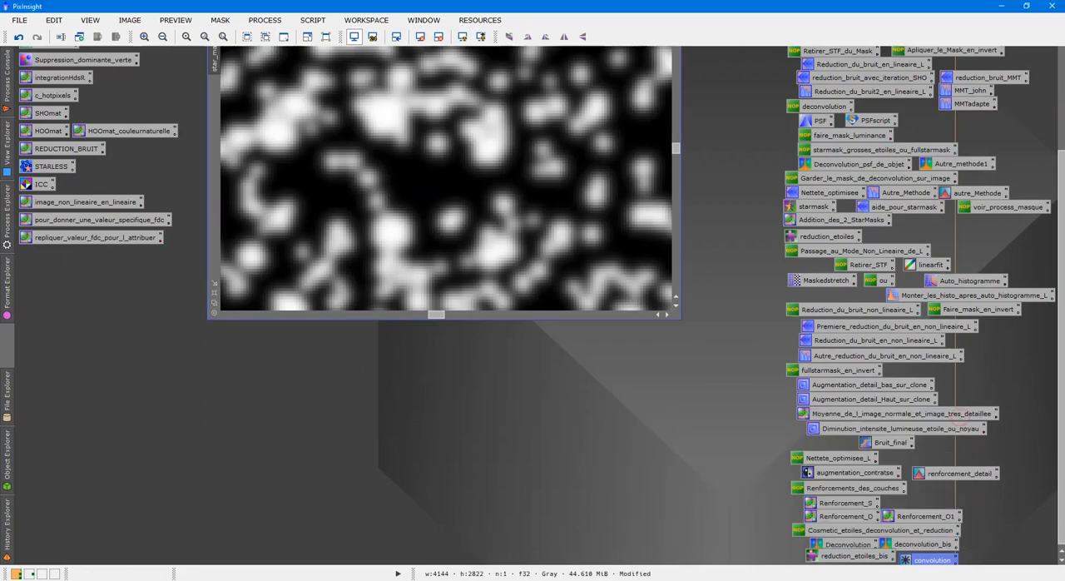
Step: Inspect the blurred star_mask_clone at several scales and move its window aside to make room for other images
scroll(868, 218, up, 5)
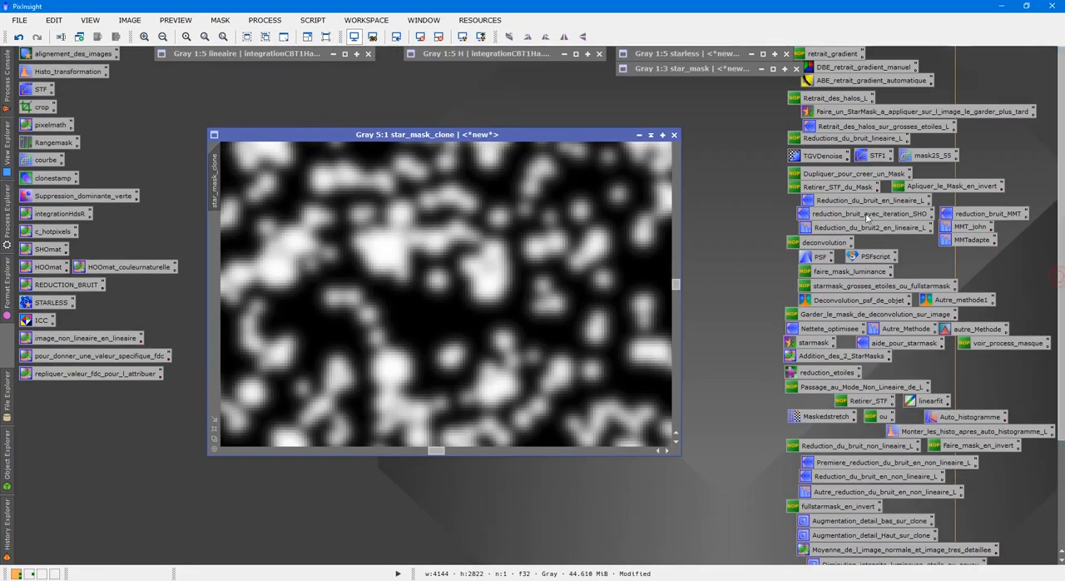
scroll(570, 269, down, 9)
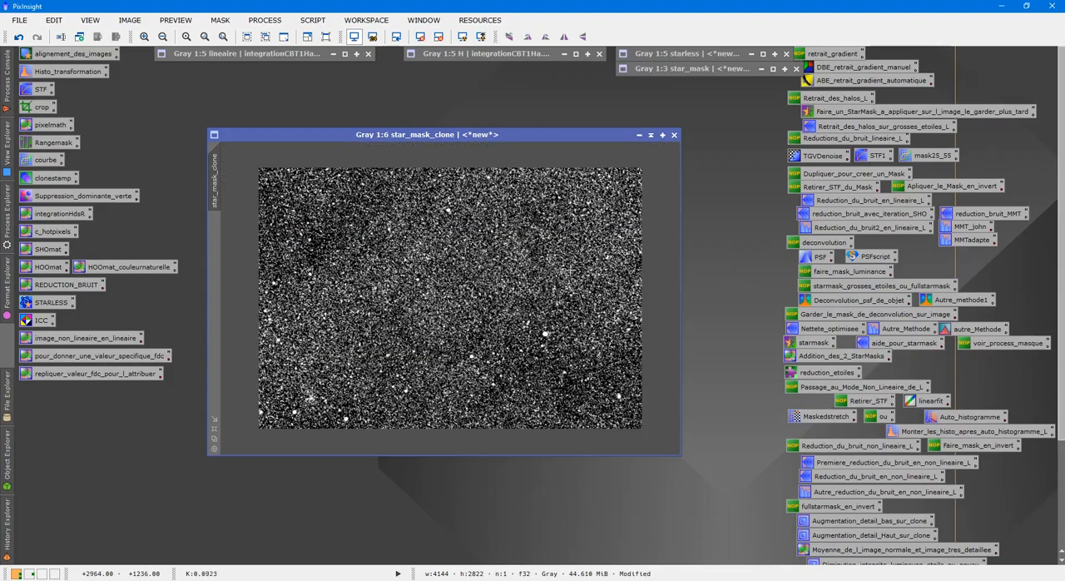
scroll(569, 269, up, 7)
scroll(541, 267, down, 7)
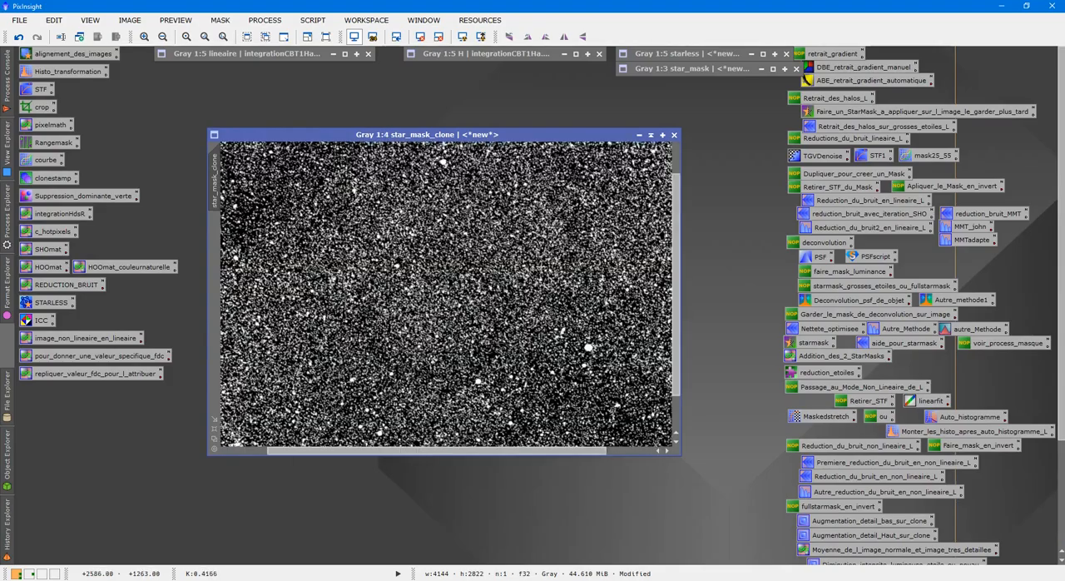
scroll(524, 230, up, 1)
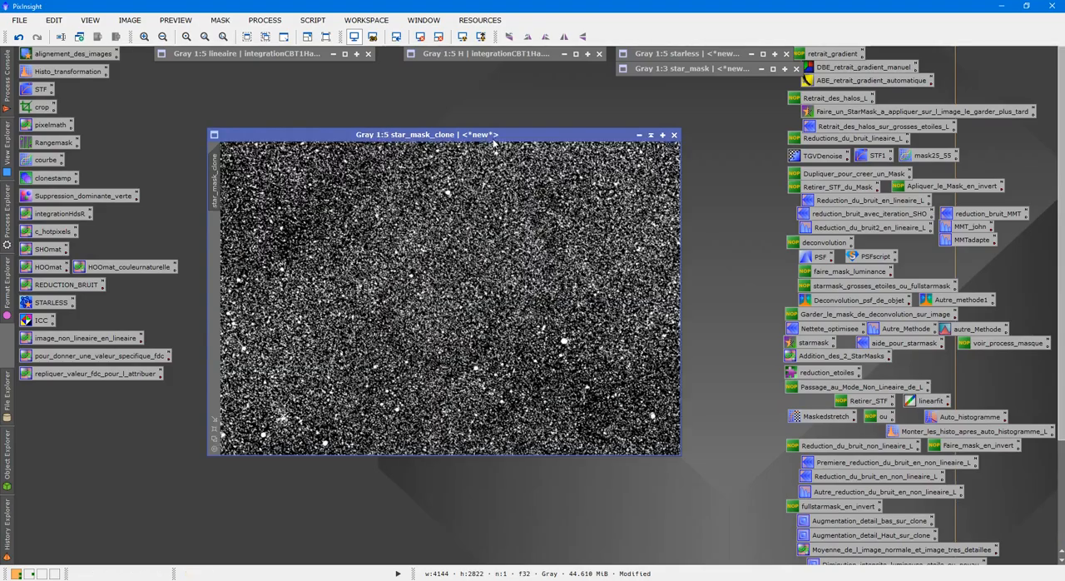
drag(494, 135, 637, 109)
Step: Open the lineaire image beside star_mask_clone, examine its stars across the field, and collapse it again
double_click(280, 53)
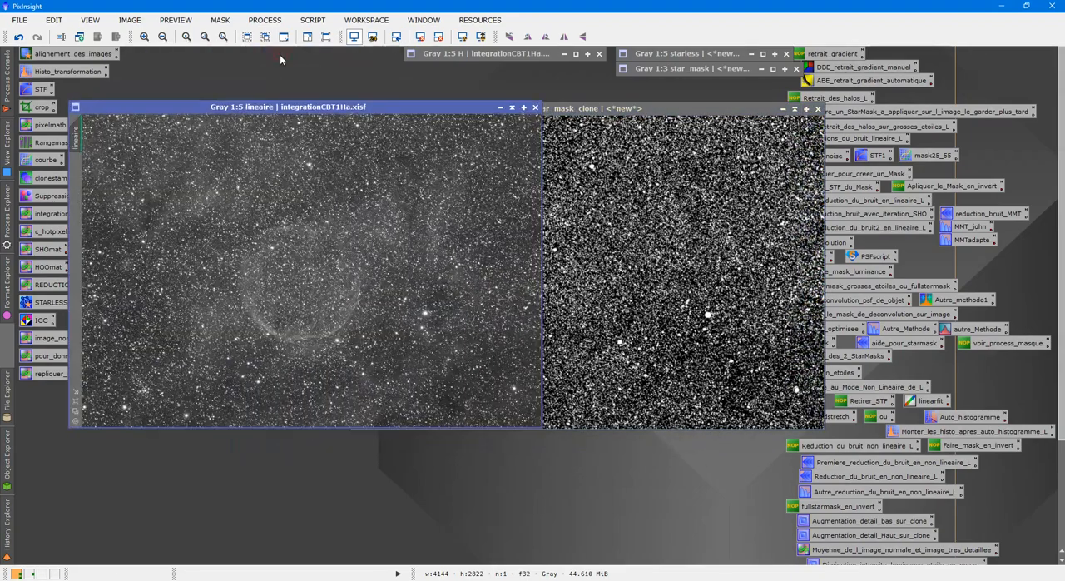
scroll(347, 246, up, 4)
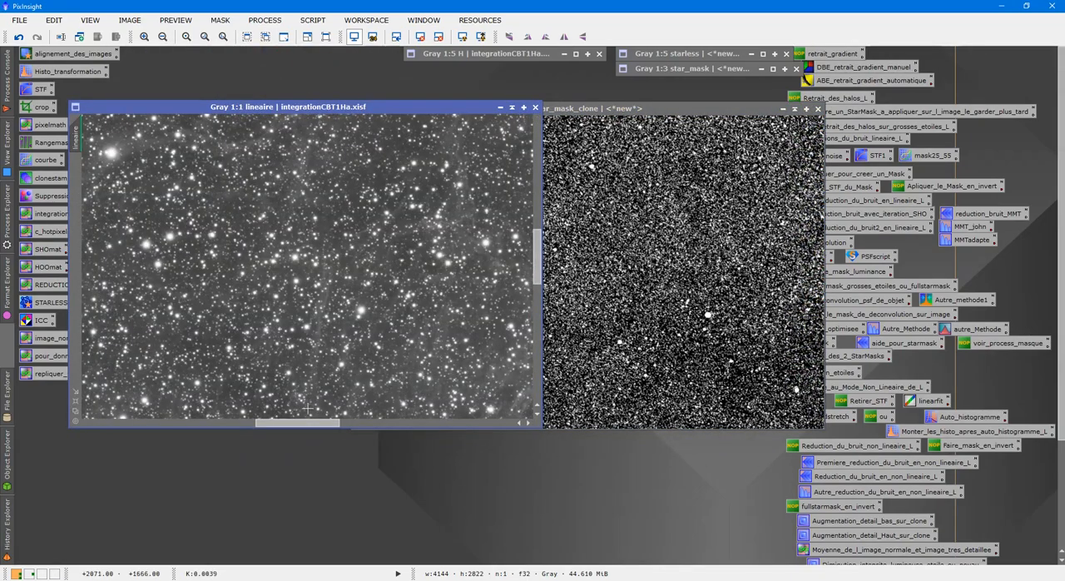
drag(300, 422, 185, 421)
drag(165, 421, 451, 422)
scroll(441, 370, up, 1)
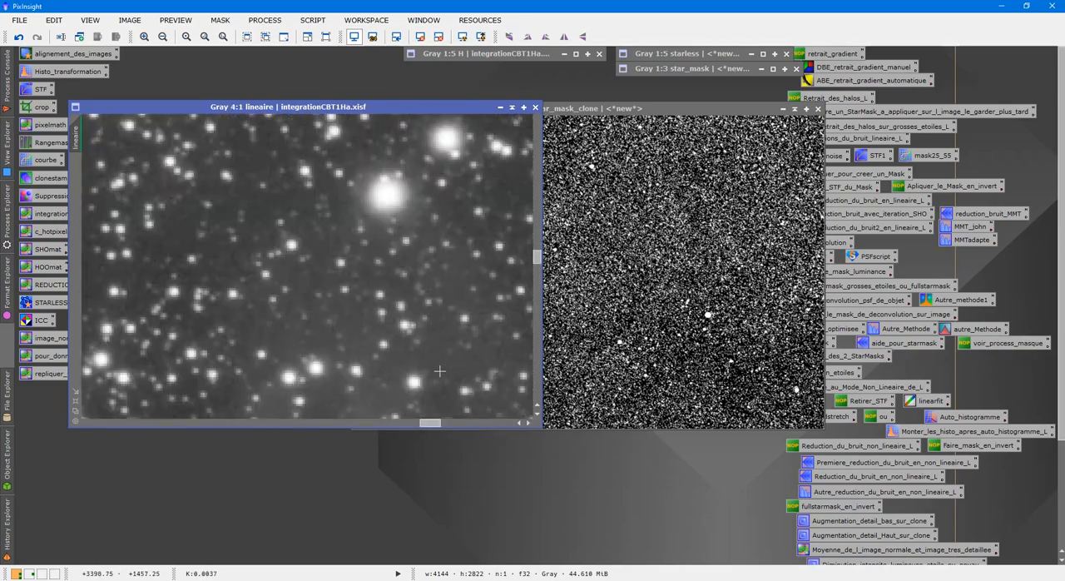
scroll(436, 368, down, 5)
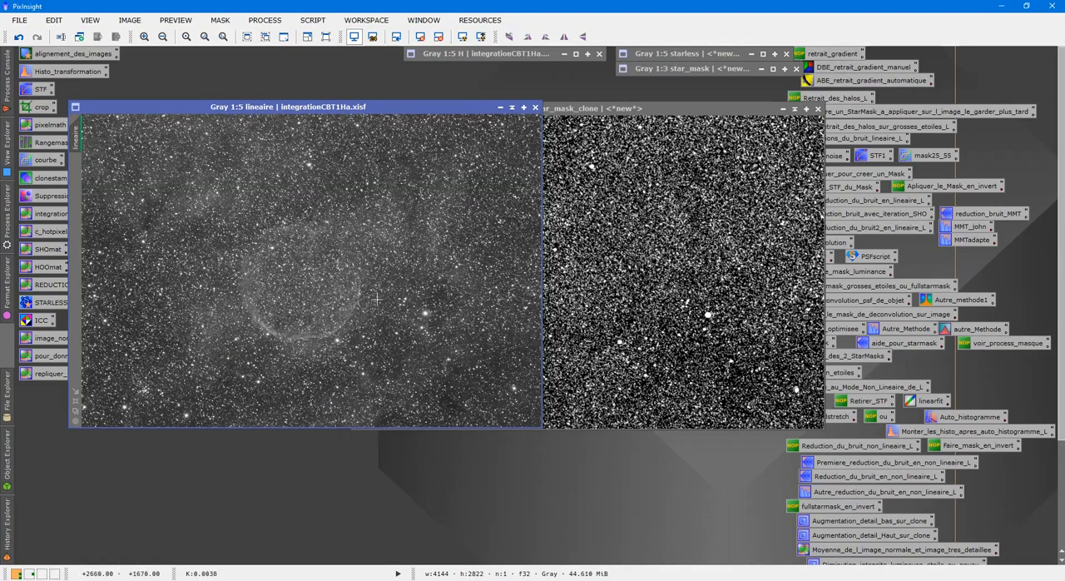
scroll(376, 298, up, 4)
scroll(376, 297, down, 2)
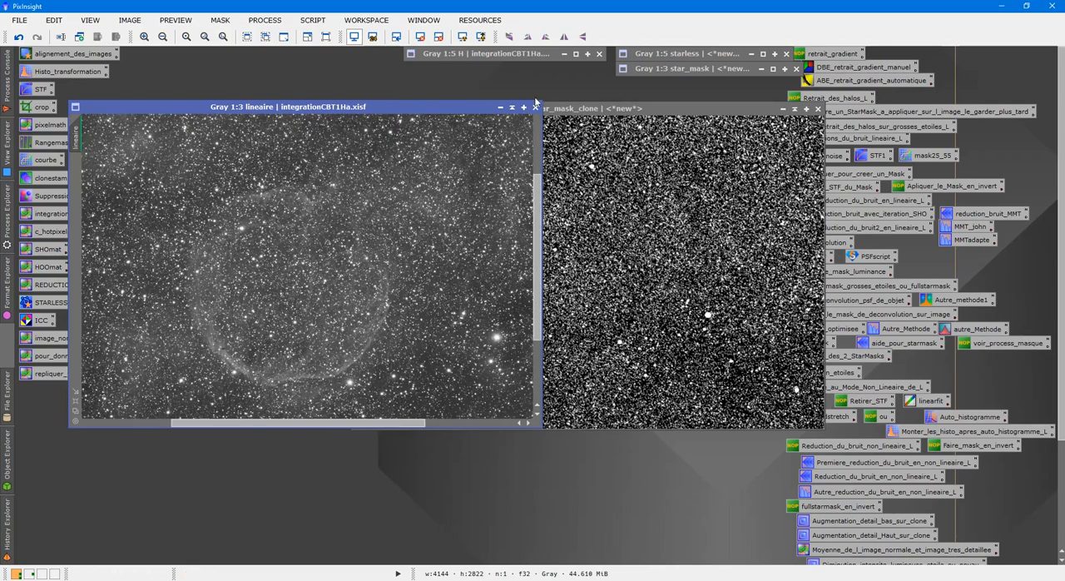
click(512, 107)
Step: Compare the starless image with the lineaire image, and collapse both windows
double_click(650, 55)
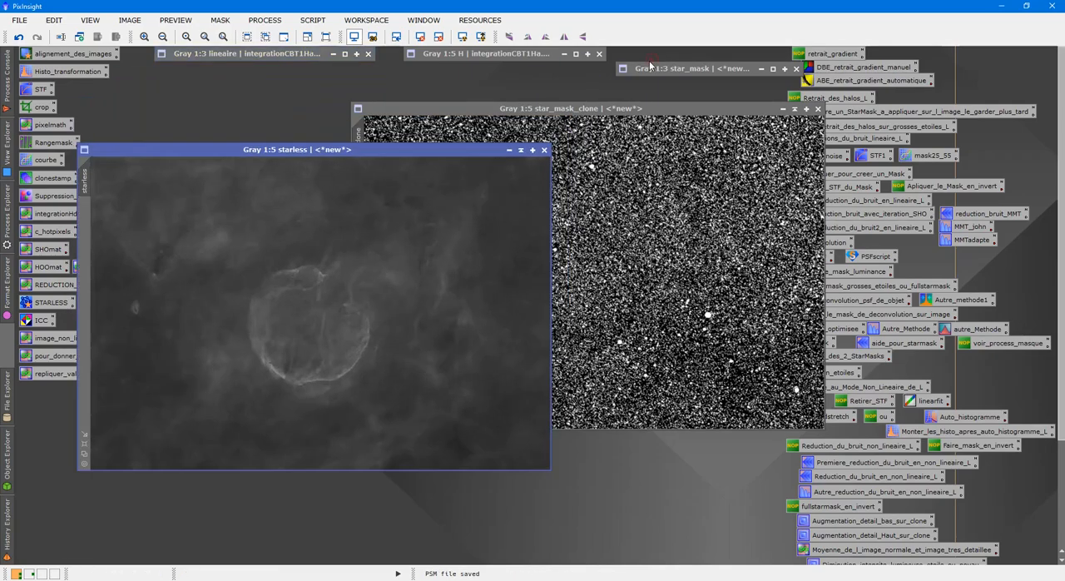
scroll(406, 284, up, 1)
scroll(407, 282, down, 2)
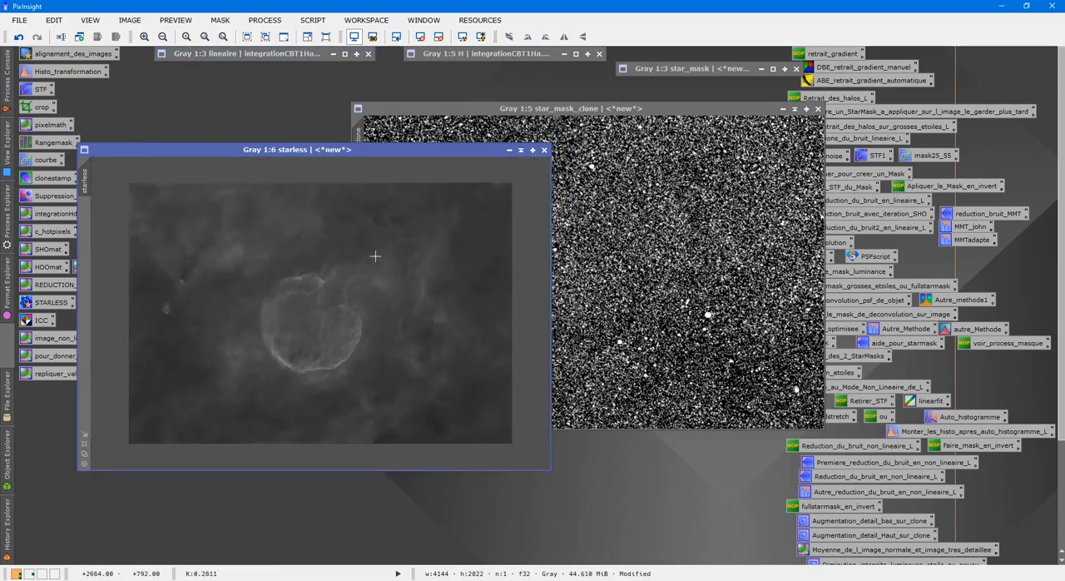
scroll(374, 256, up, 1)
double_click(257, 54)
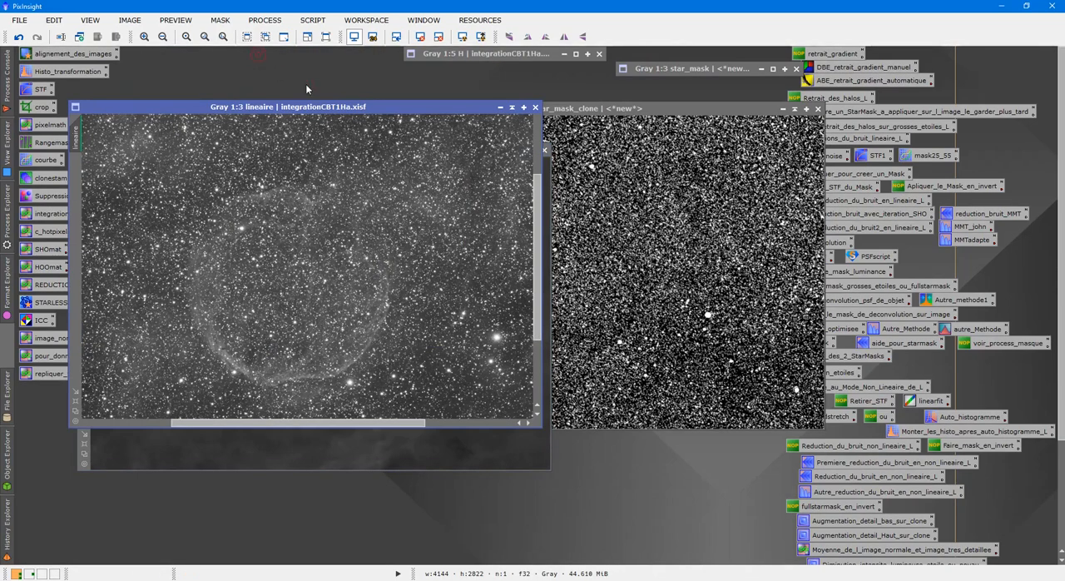
click(512, 108)
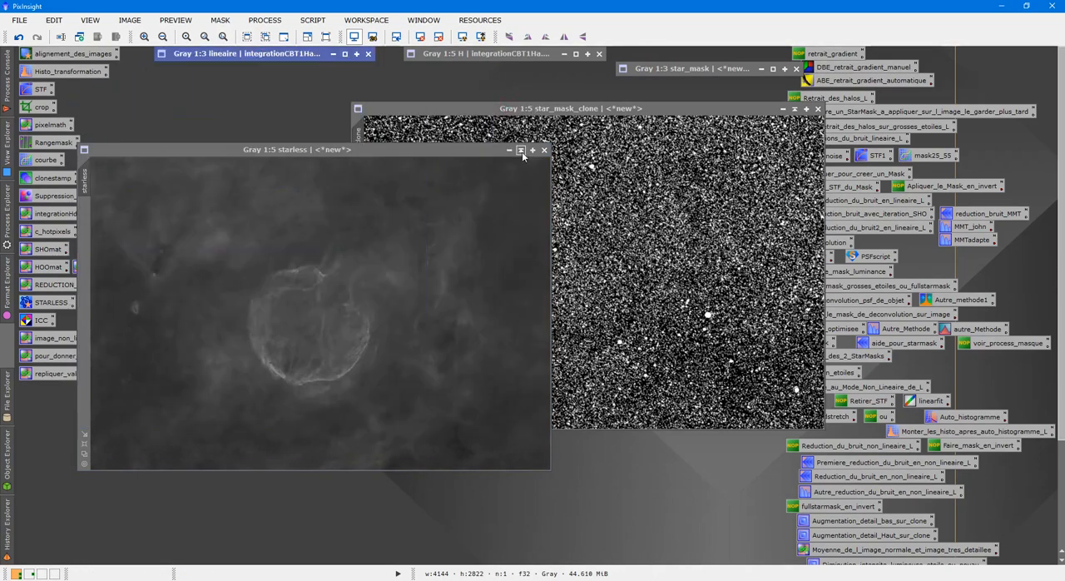
click(515, 147)
Step: Check the blurred stars in star_mask_clone and view the H image, collapsing H again
scroll(574, 181, up, 6)
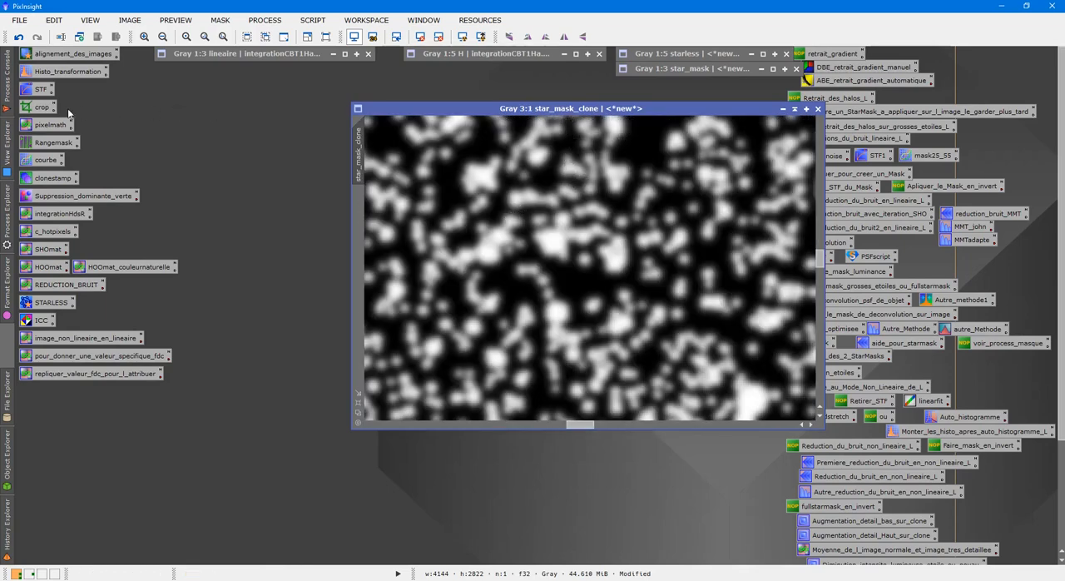
double_click(466, 53)
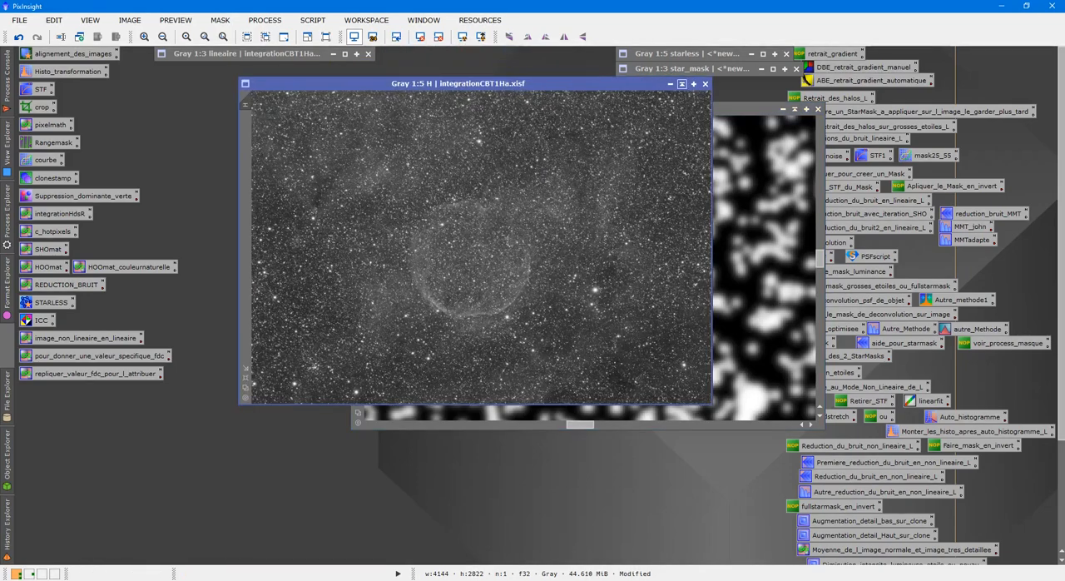
click(681, 83)
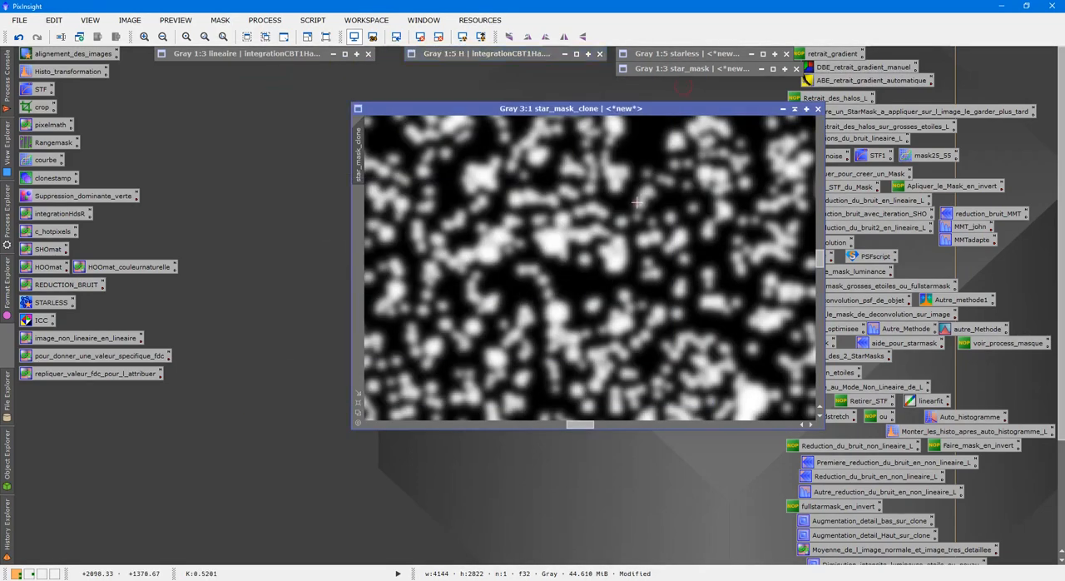
Step: Open the saved pixelmath process, enter the expression star_mask_clone-H, and apply it to star_mask_clone
double_click(50, 125)
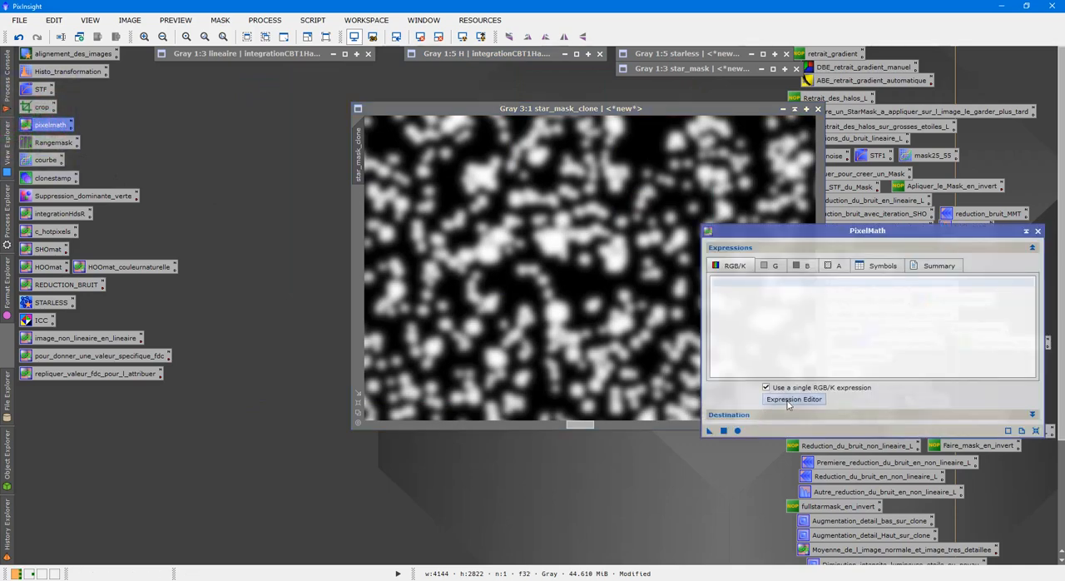
click(792, 399)
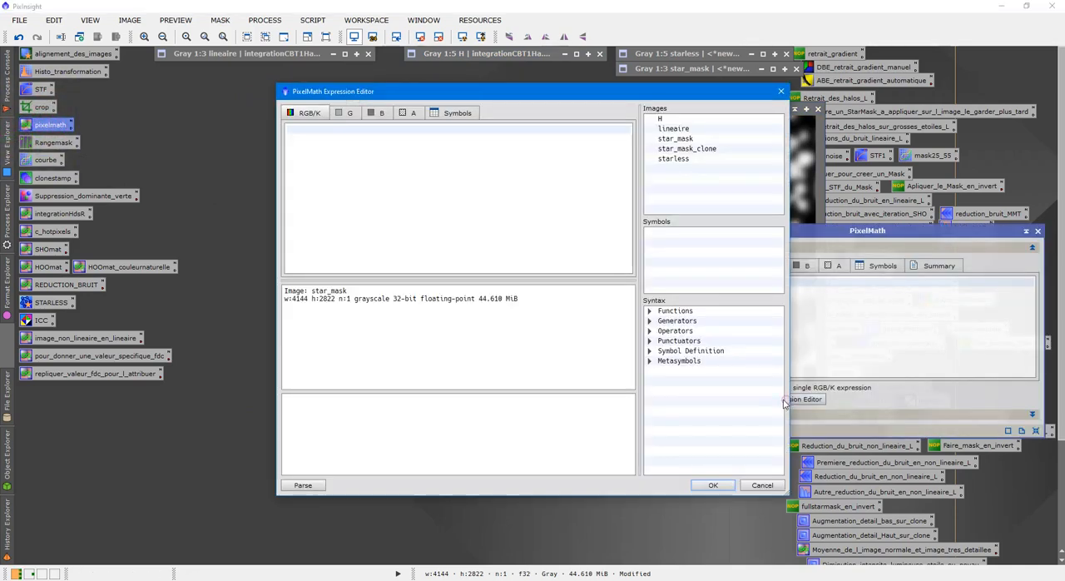
double_click(699, 148)
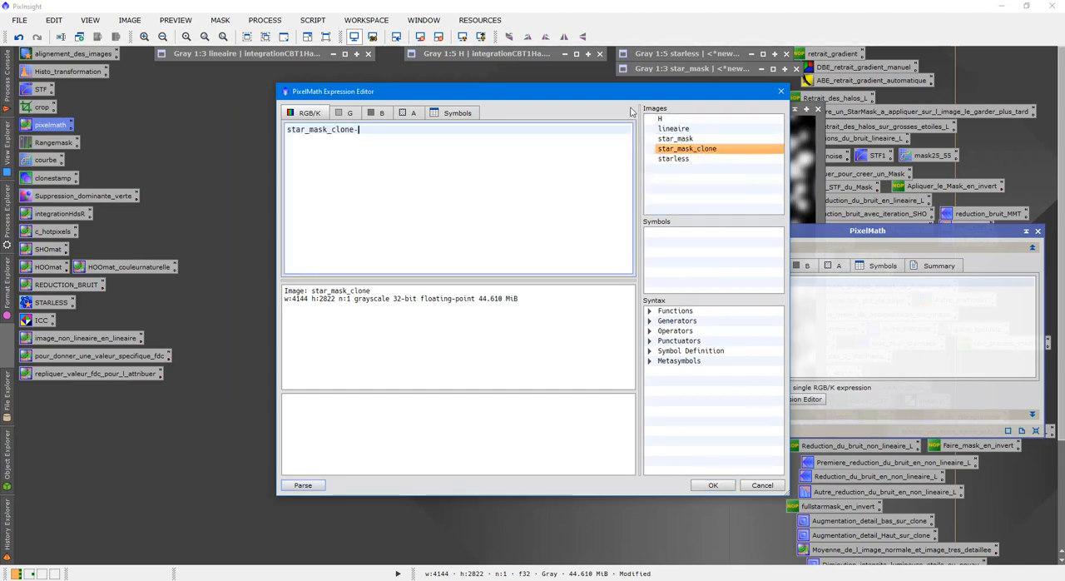
double_click(662, 118)
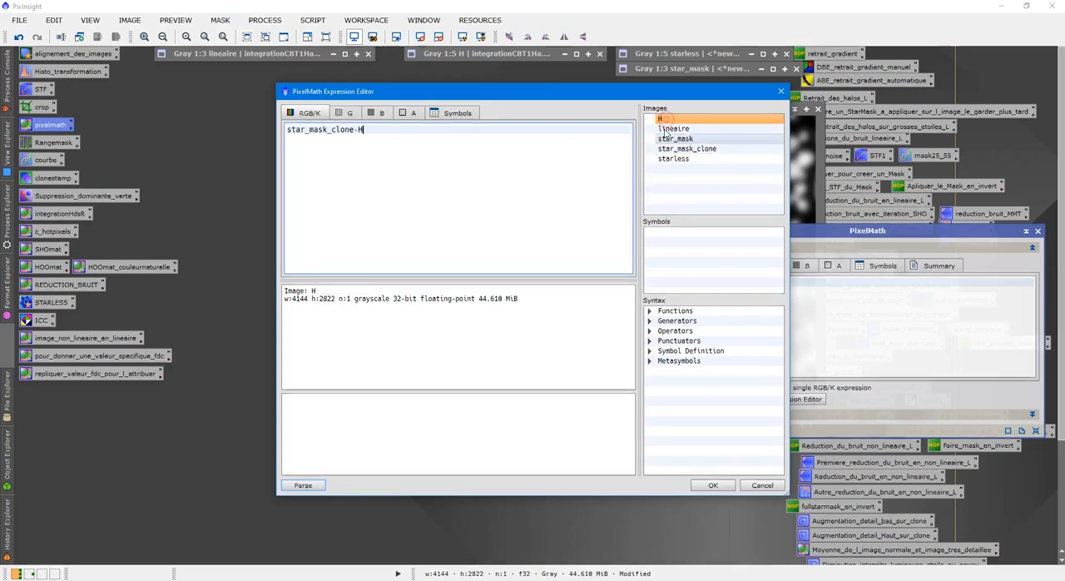
click(714, 485)
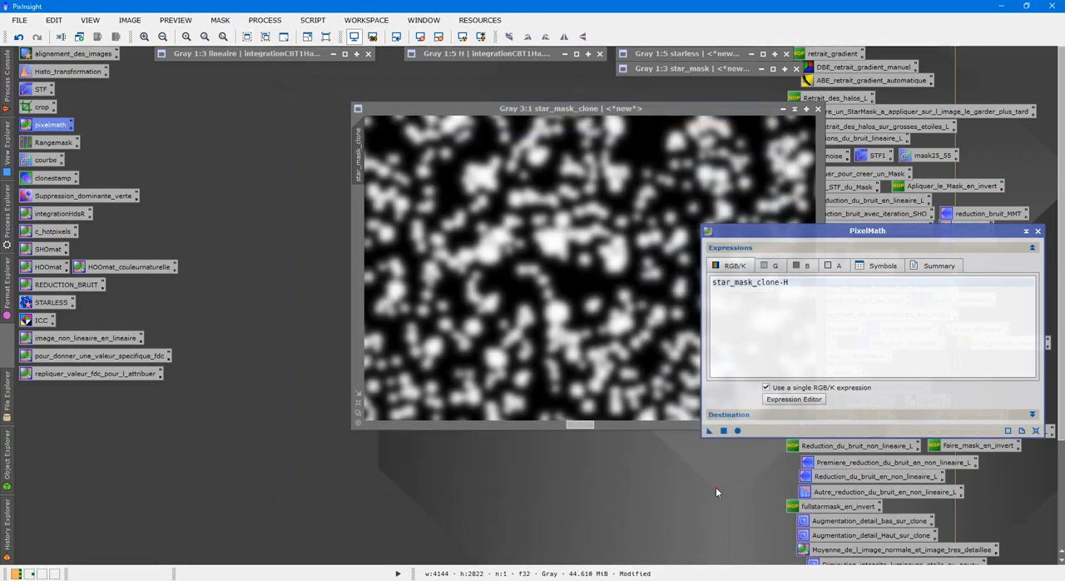
click(722, 431)
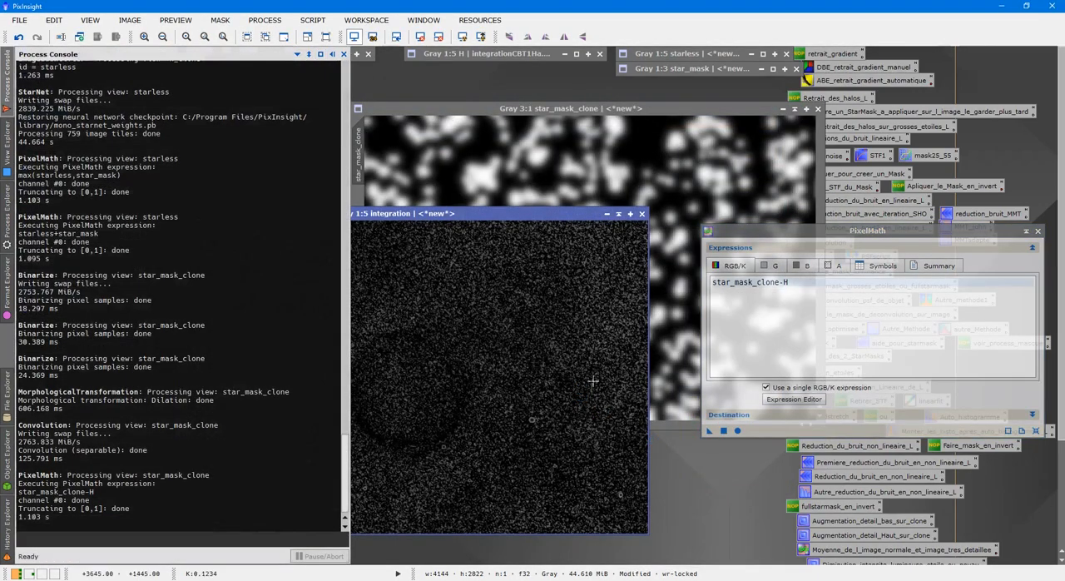
Step: Collapse star_mask_clone, park it below the other collapsed images, and move the integration window to the free workspace
click(793, 109)
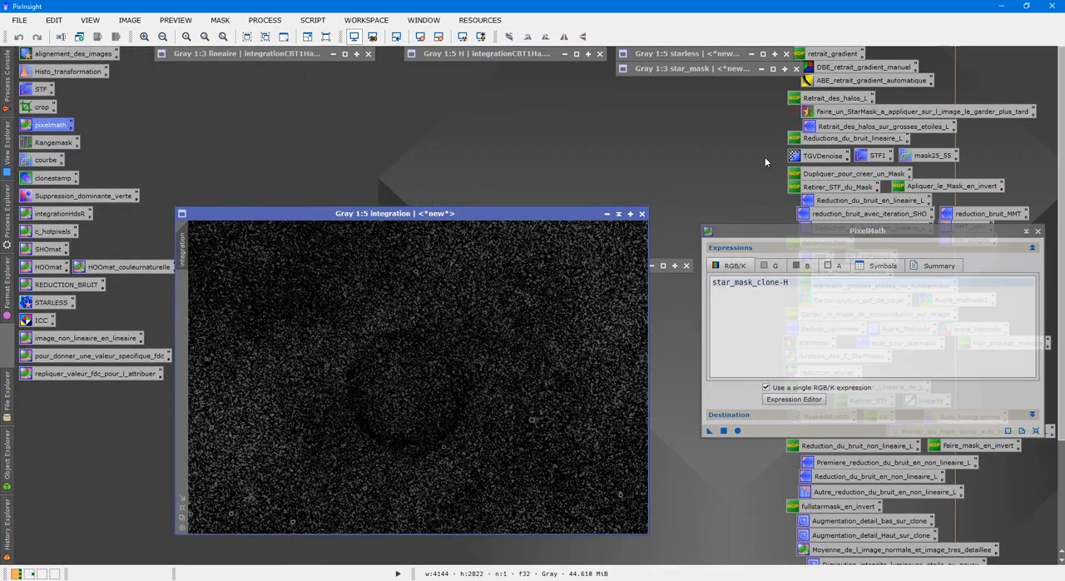
drag(576, 214, 467, 232)
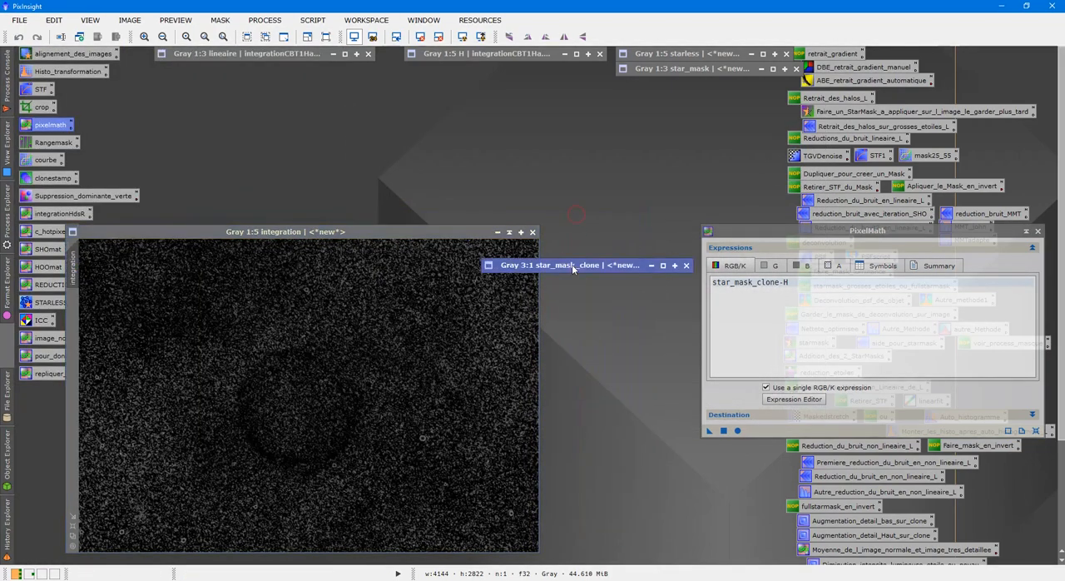
mouse_move(571, 264)
mouse_down()
mouse_move(730, 100)
mouse_move(695, 94)
mouse_up()
drag(356, 241, 516, 133)
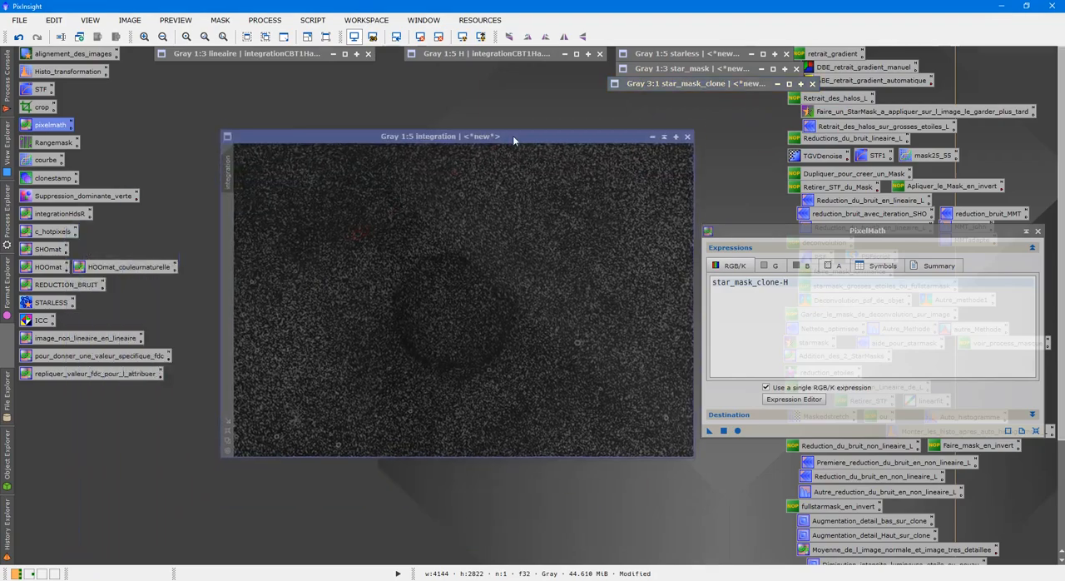
Step: Examine the star halos in the integration image, compare them with star_mask_clone, and collapse star_mask_clone
scroll(475, 277, up, 7)
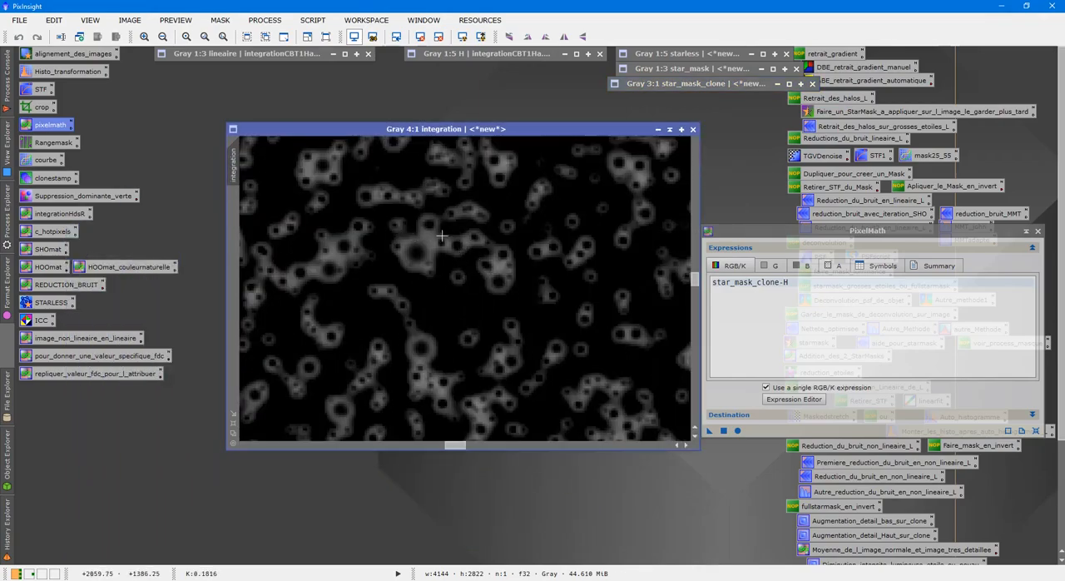
double_click(694, 83)
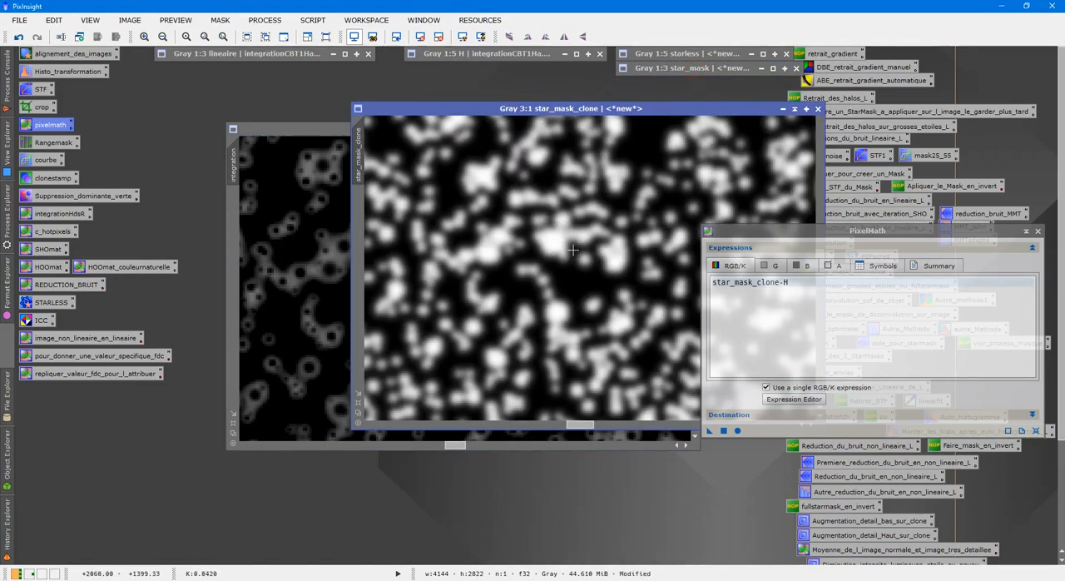
click(795, 109)
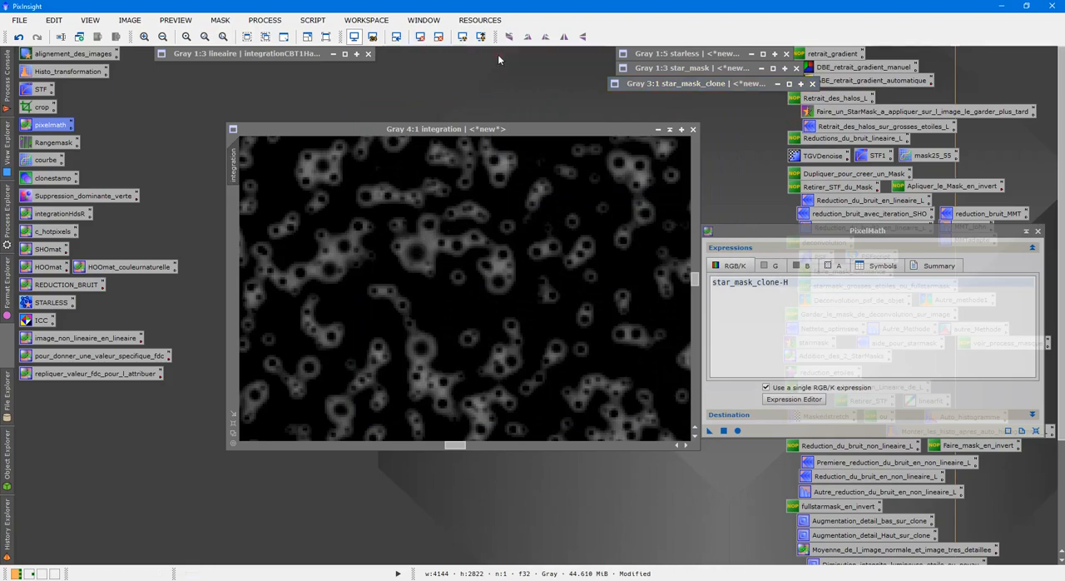
Step: Check the stars in the H image, collapse H again, and close PixelMath
double_click(497, 54)
scroll(531, 219, up, 3)
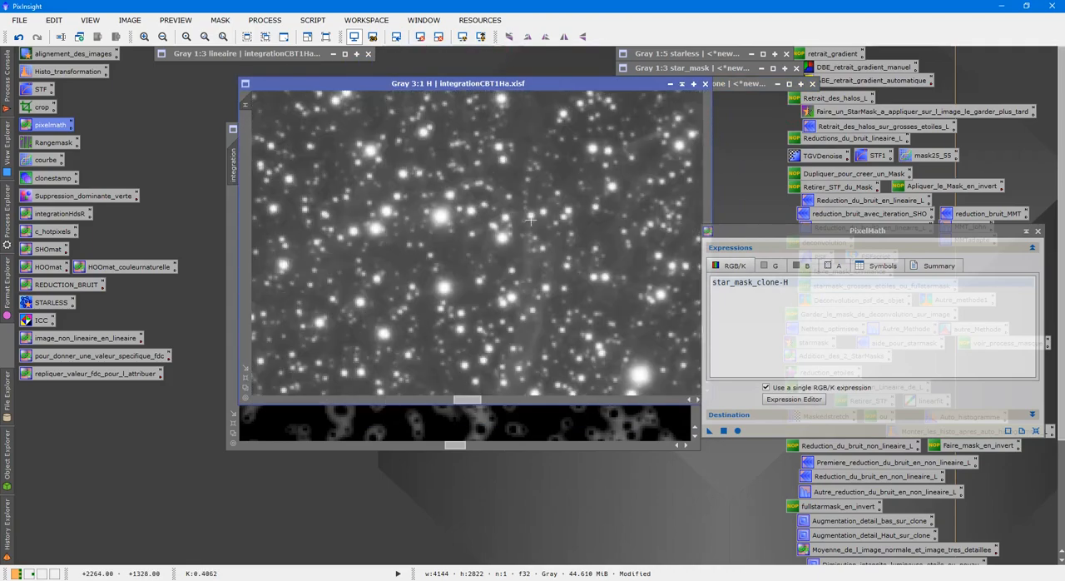
click(682, 85)
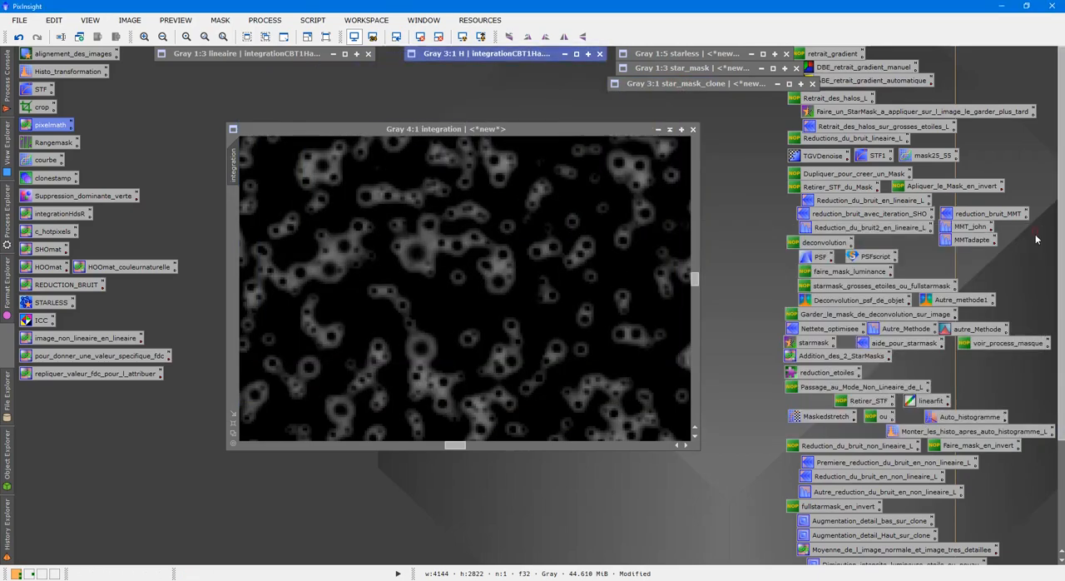
click(1036, 231)
Step: Examine the star halos in several areas of the integration image, up close and in the full field
scroll(414, 241, down, 3)
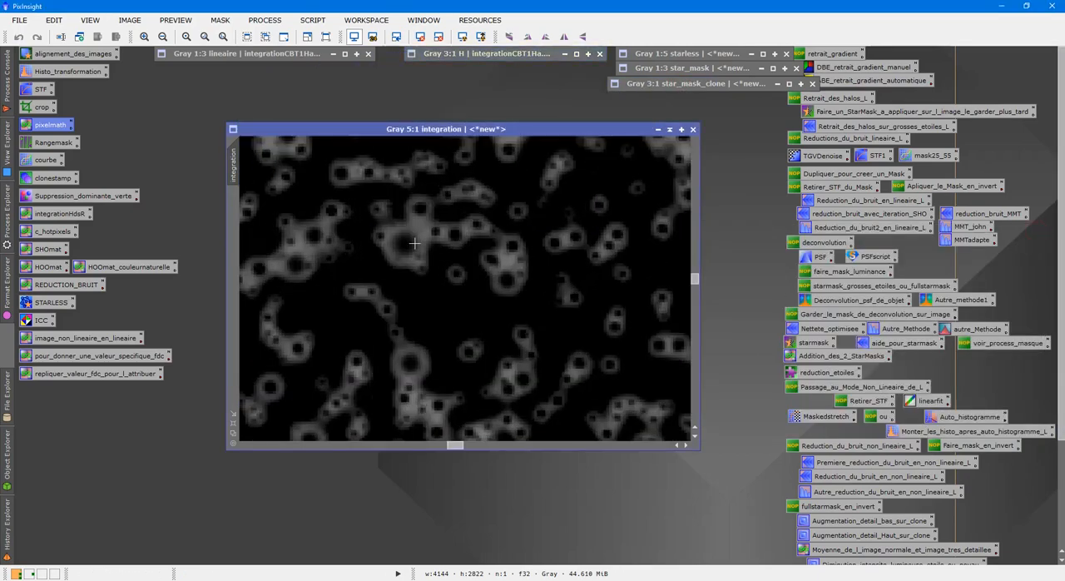
scroll(422, 240, up, 2)
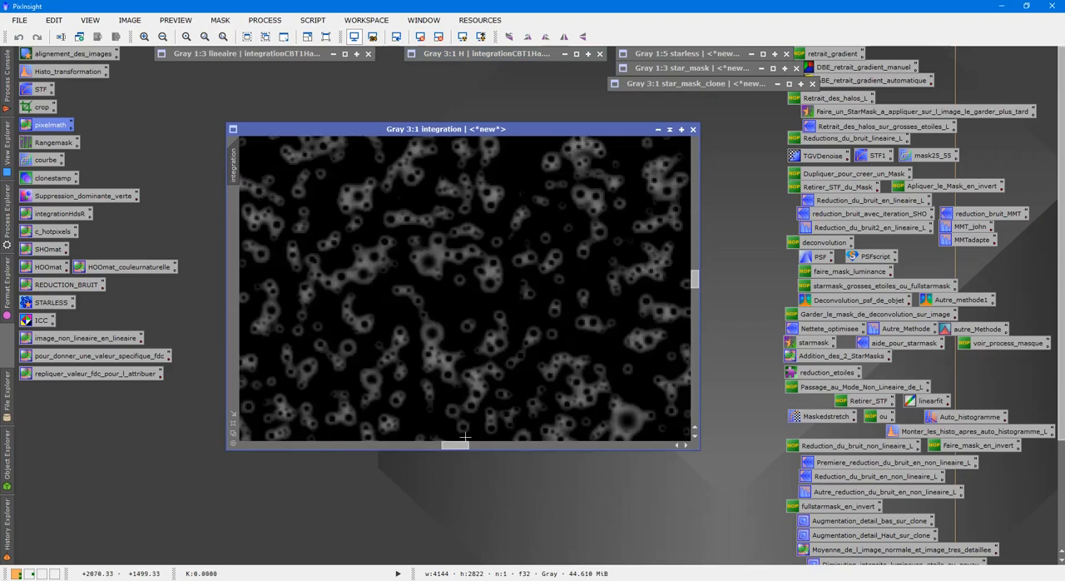
drag(462, 445, 373, 443)
scroll(394, 376, up, 1)
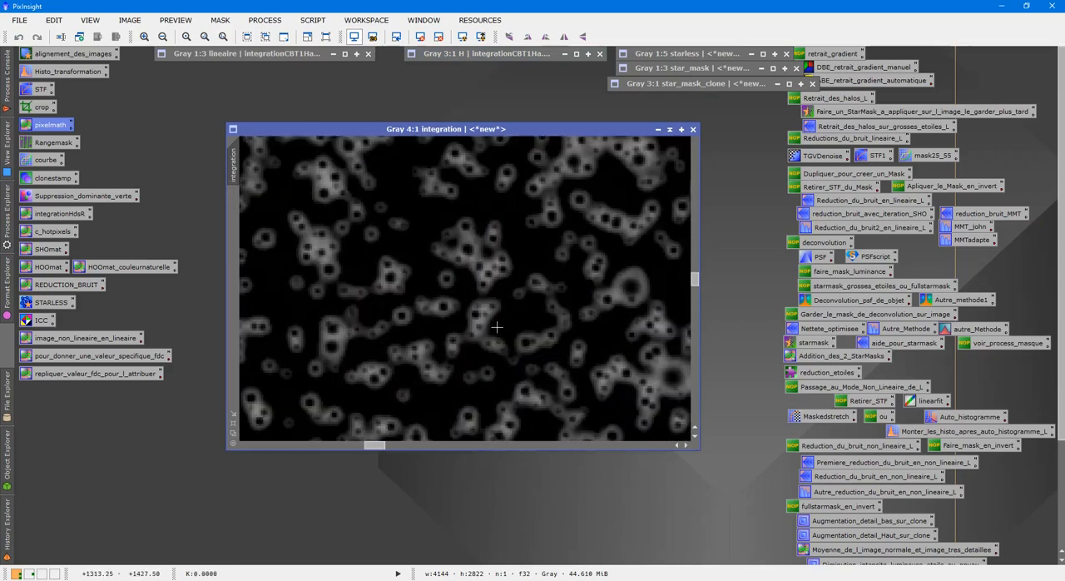
scroll(496, 327, down, 6)
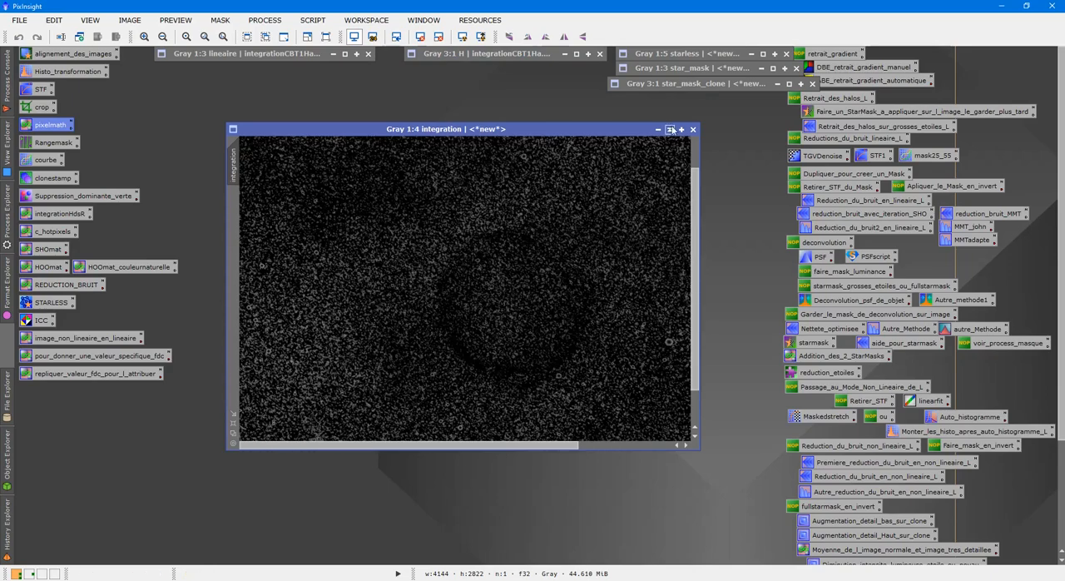
Step: Rename the integration image as mask and park its collapsed window below star_mask_clone
click(670, 129)
mouse_move(476, 285)
mouse_down()
mouse_move(701, 117)
mouse_move(659, 141)
mouse_up()
double_click(660, 139)
right_click(603, 201)
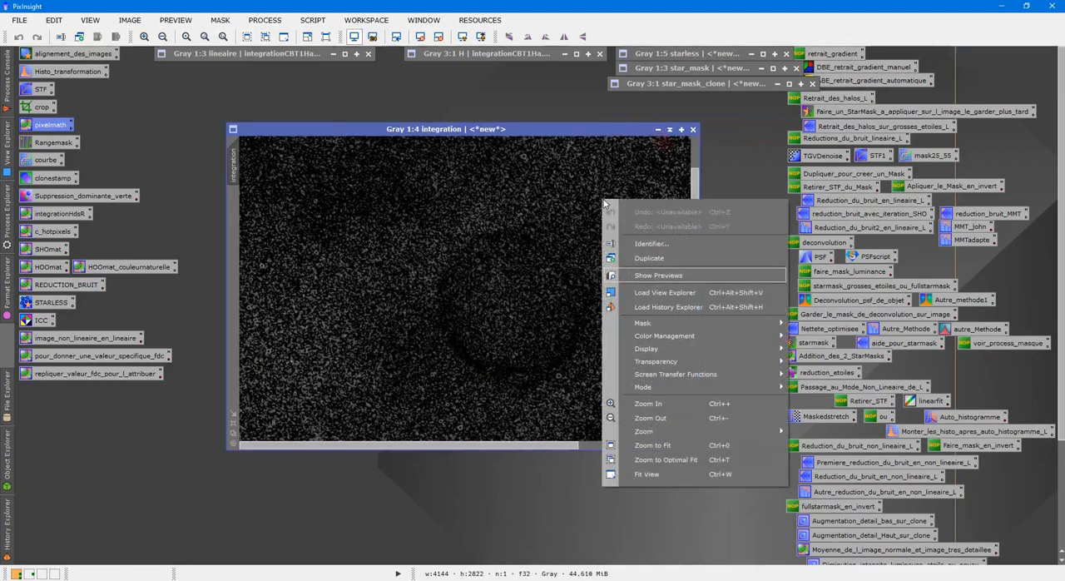
click(634, 243)
text(mas)
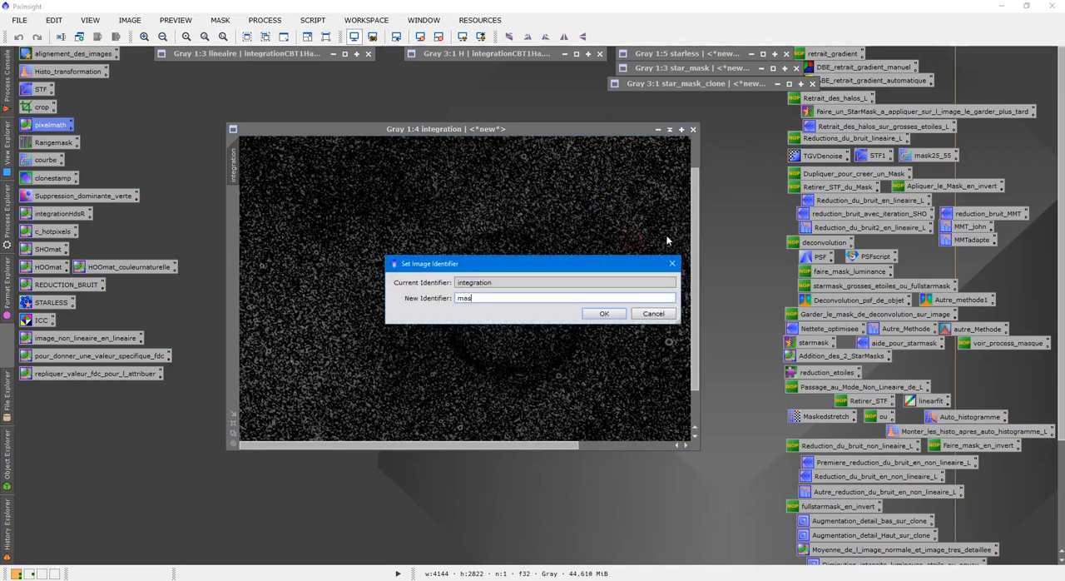
text(k)
key(Return)
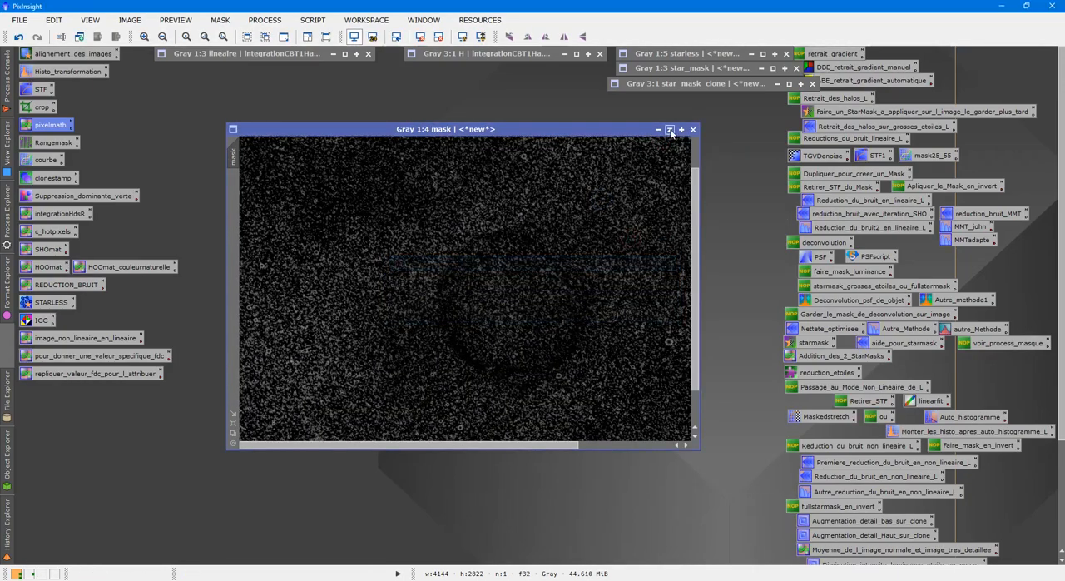
double_click(645, 130)
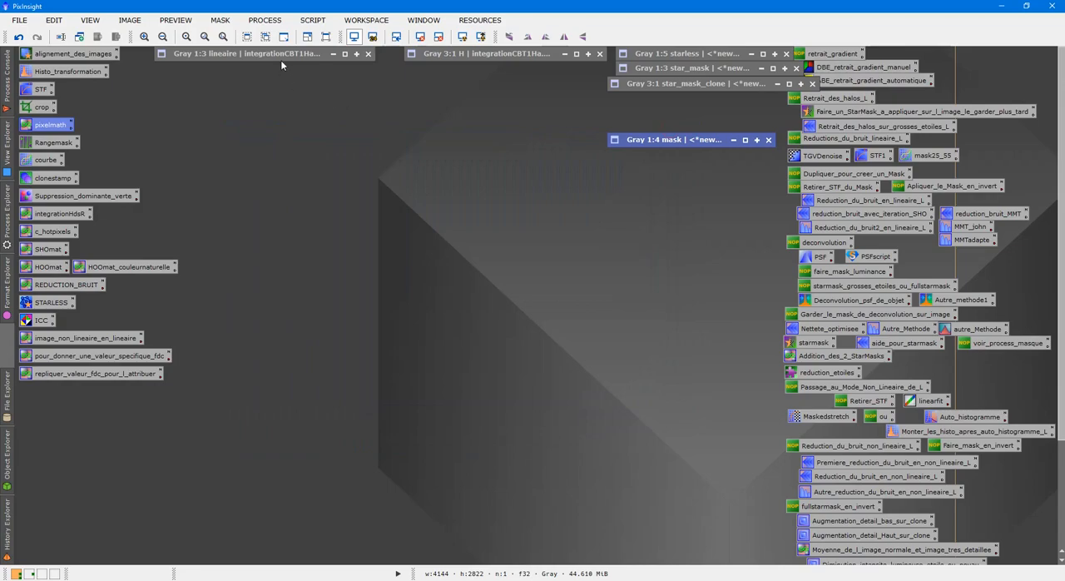
Step: Reopen the H image in the free workspace and apply mask to it as its mask, collapsing mask again
double_click(458, 53)
mouse_move(516, 84)
mouse_down()
mouse_move(486, 172)
mouse_move(539, 159)
mouse_move(489, 119)
mouse_move(458, 115)
mouse_up()
click(217, 465)
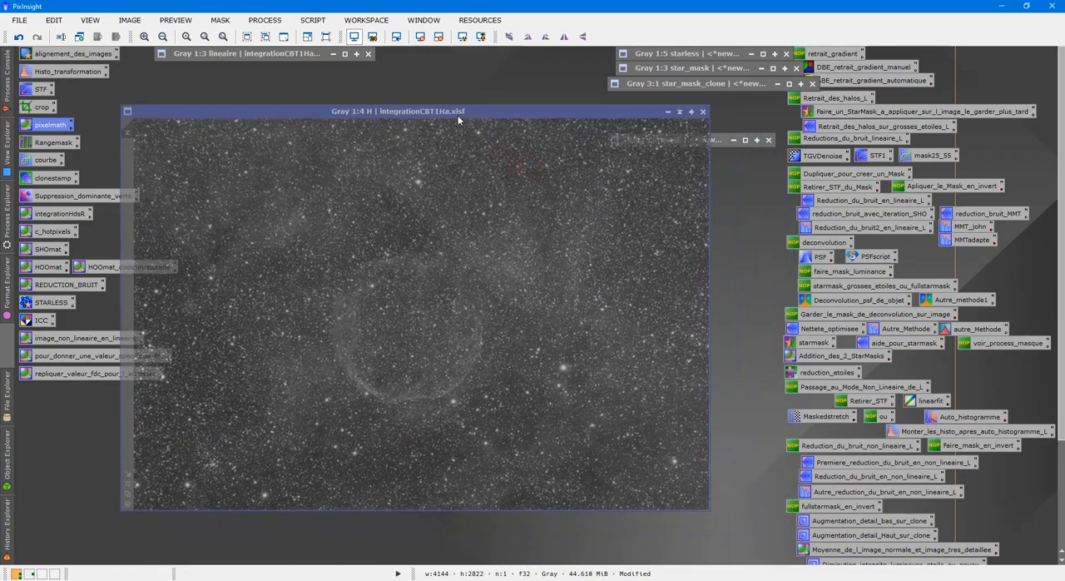
double_click(718, 141)
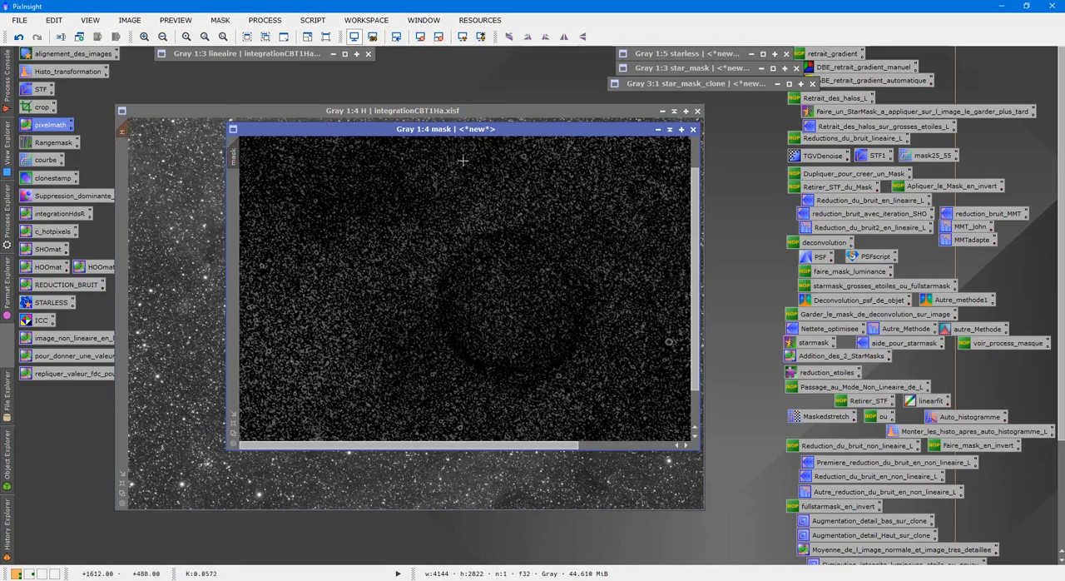
click(669, 130)
Step: Show and hide the mask overlay on H to check how the unprotected halos match the stars
click(464, 250)
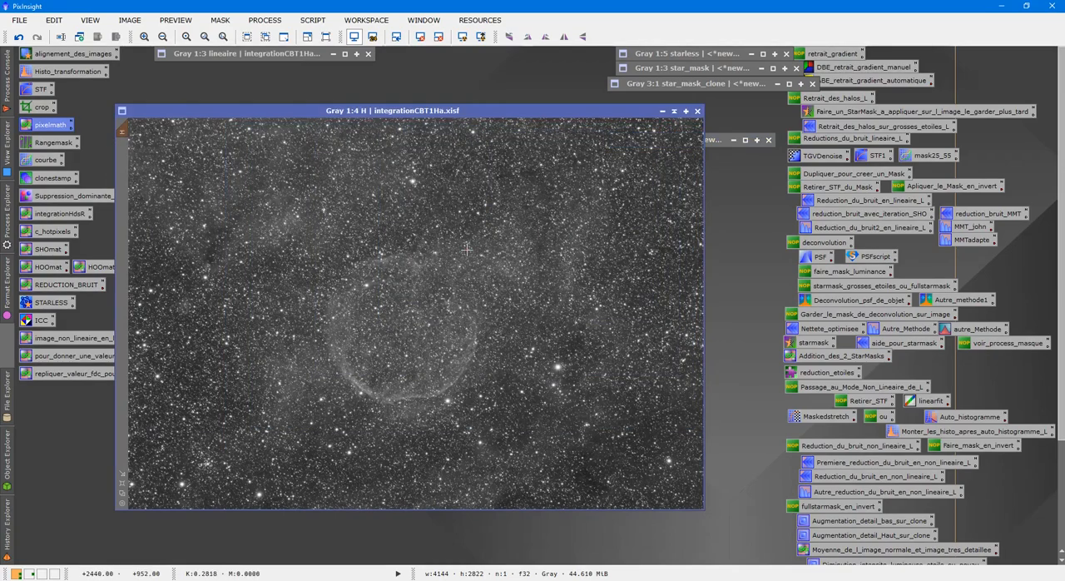
scroll(497, 271, up, 3)
scroll(496, 271, up, 3)
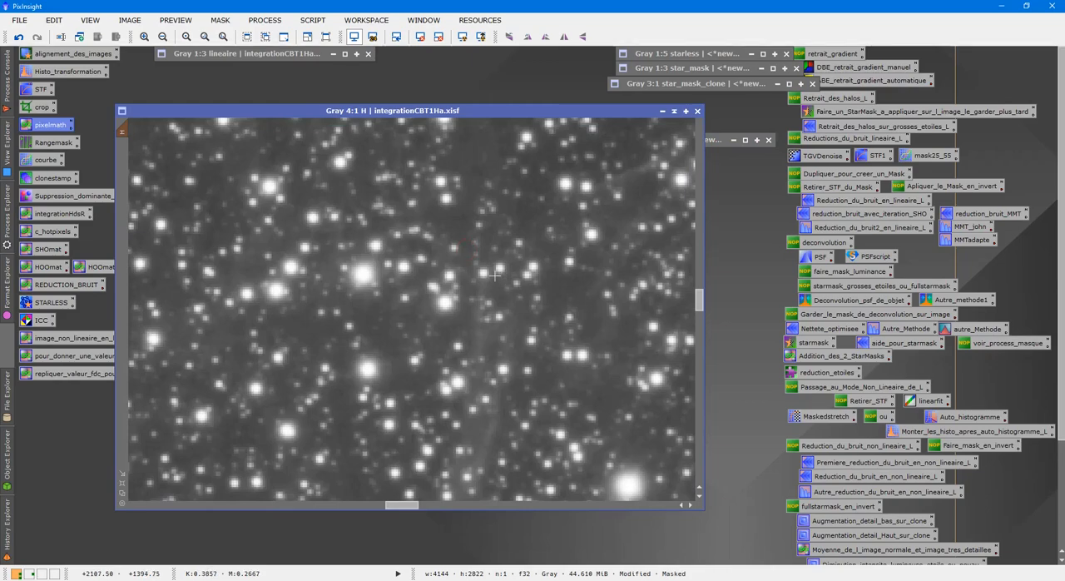
key(ctrl+k)
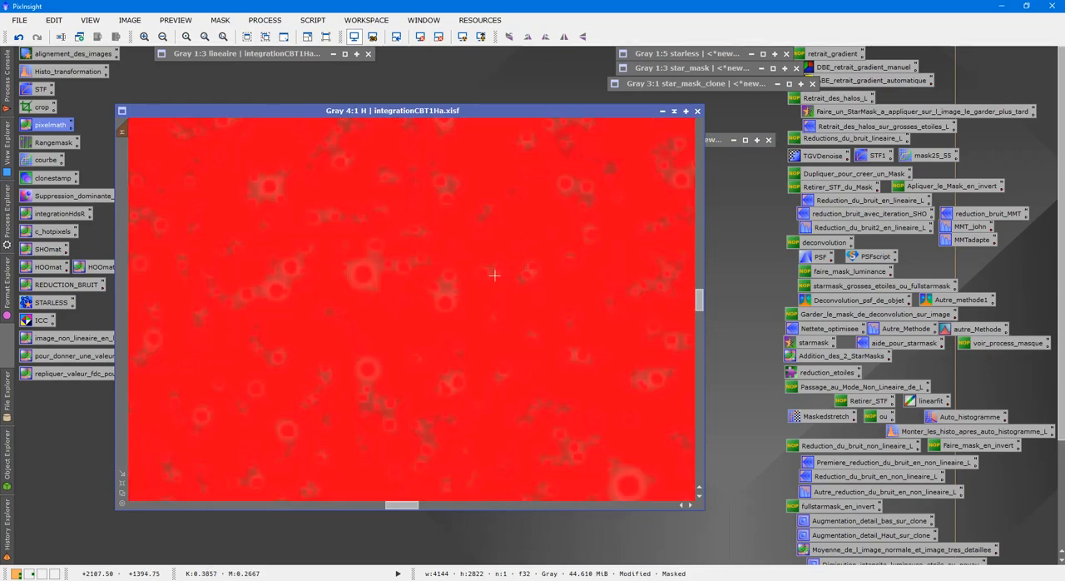
scroll(494, 274, up, 1)
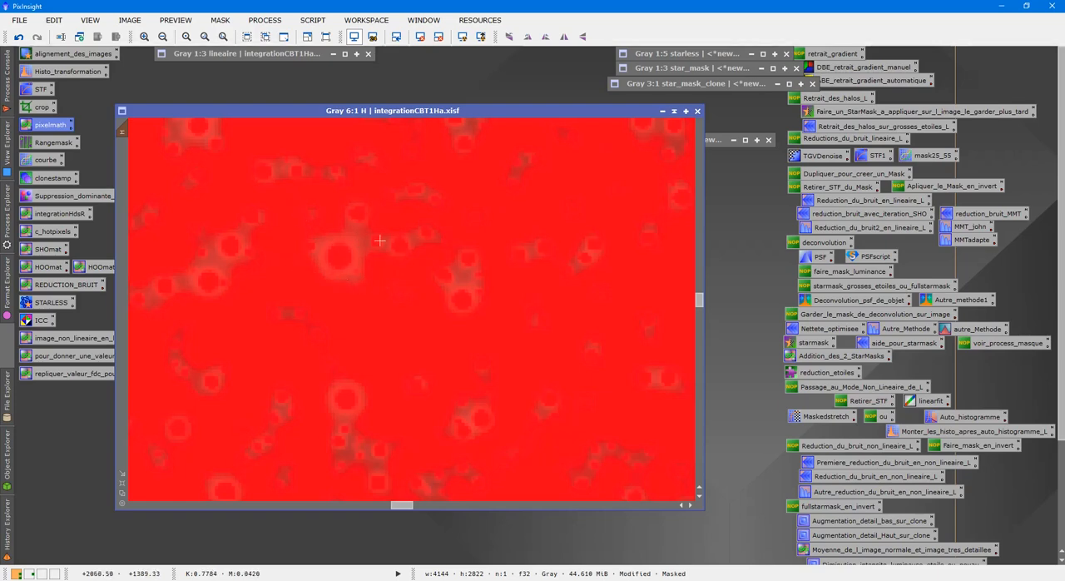
key(ctrl+k)
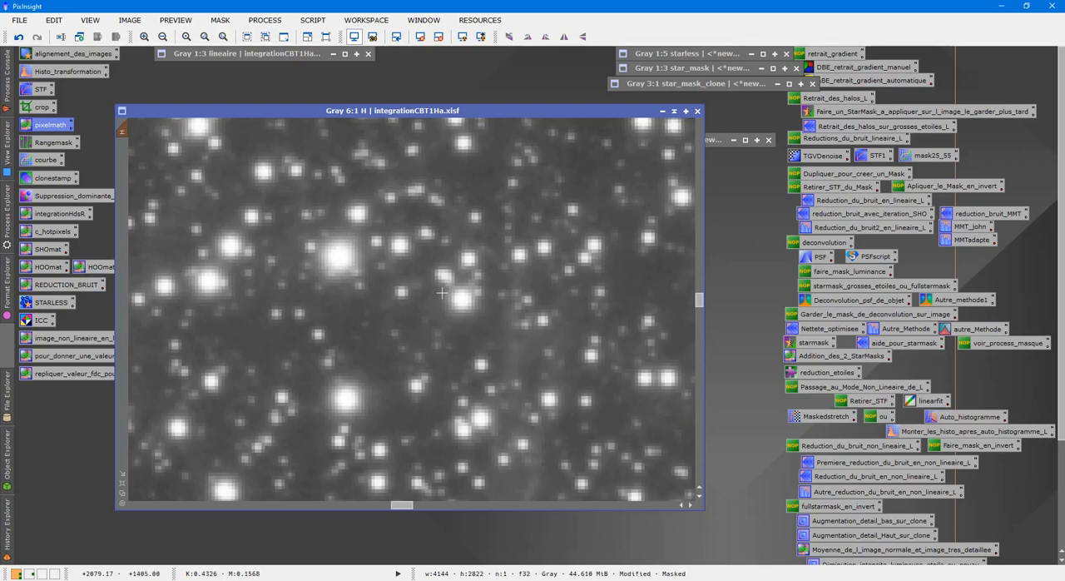
key(ctrl+k)
key(ctrl+k)
Step: Open the saved pixelmath process and insert starless as the RGB/K expression using the Expression Editor
double_click(47, 126)
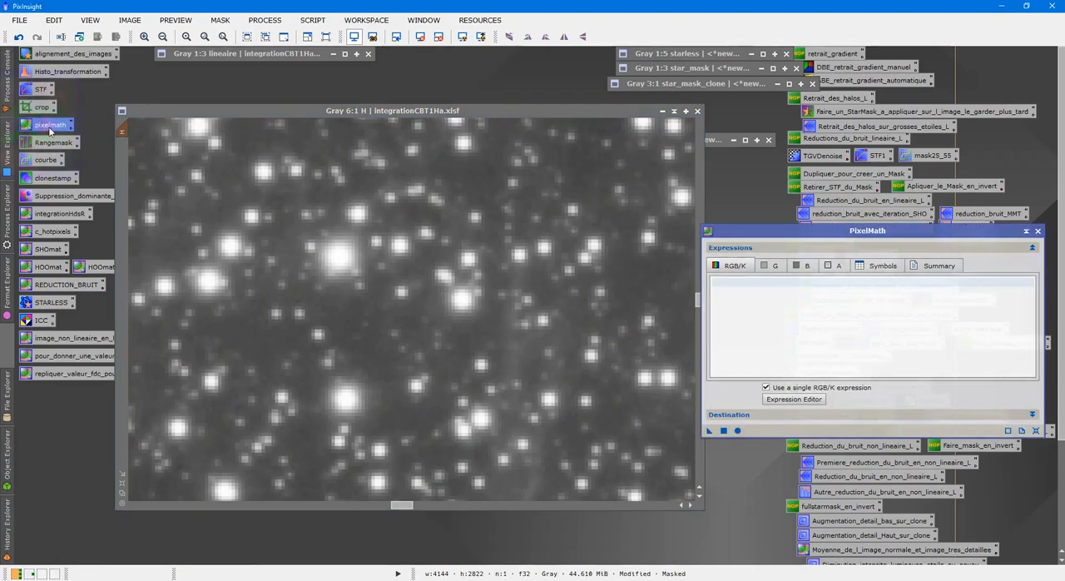
click(809, 399)
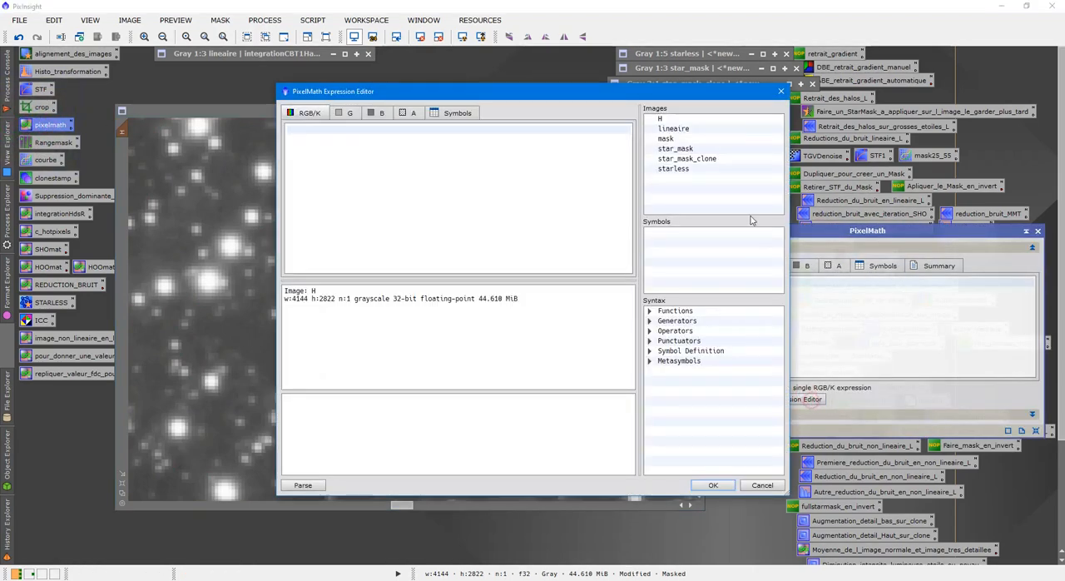
double_click(706, 169)
click(713, 485)
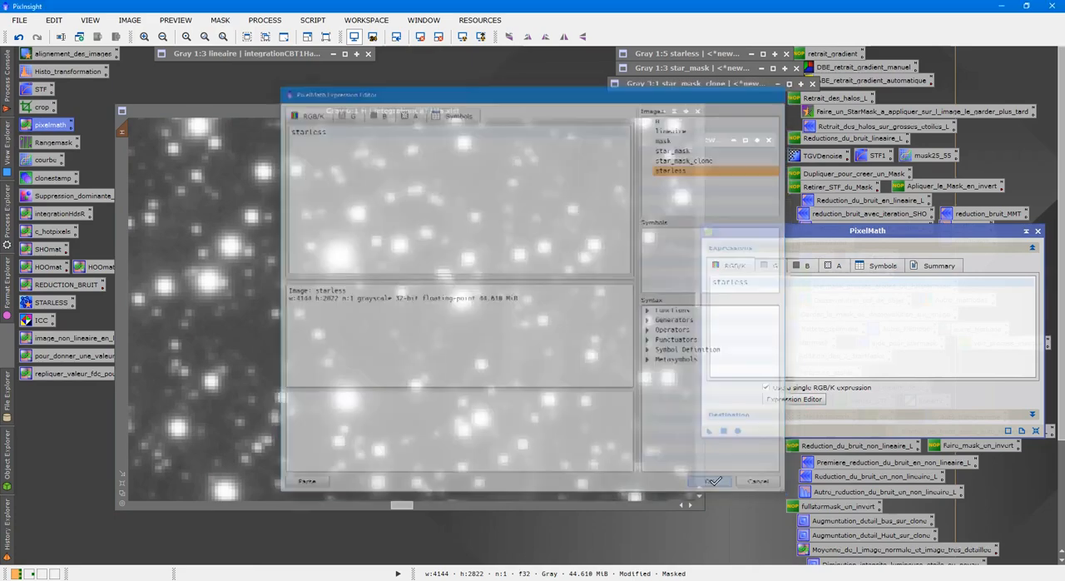
Step: Set PixelMath to replace the target image and apply the starless expression to the masked H image
click(769, 415)
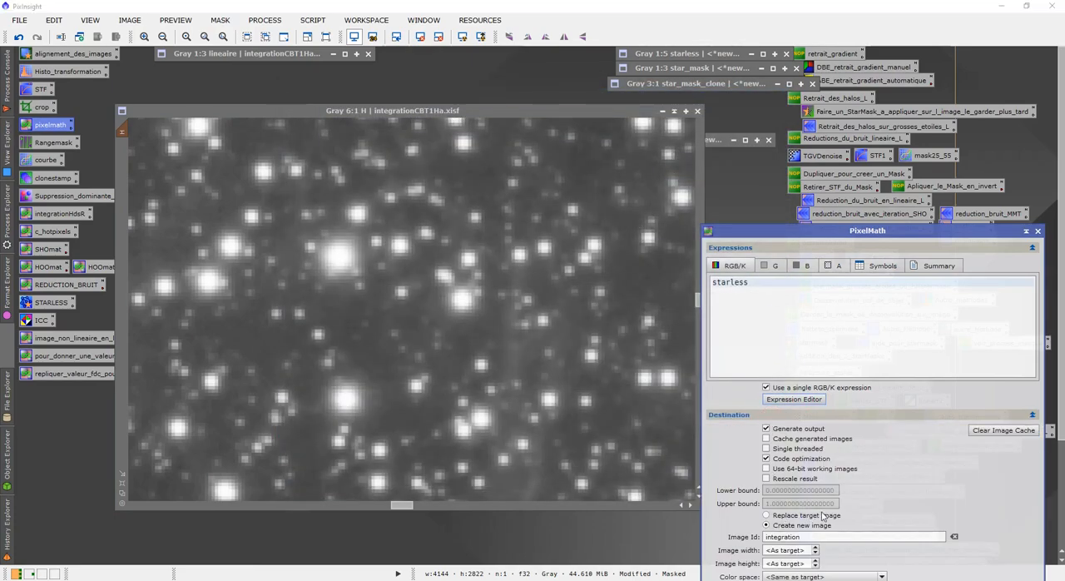
click(766, 515)
click(796, 414)
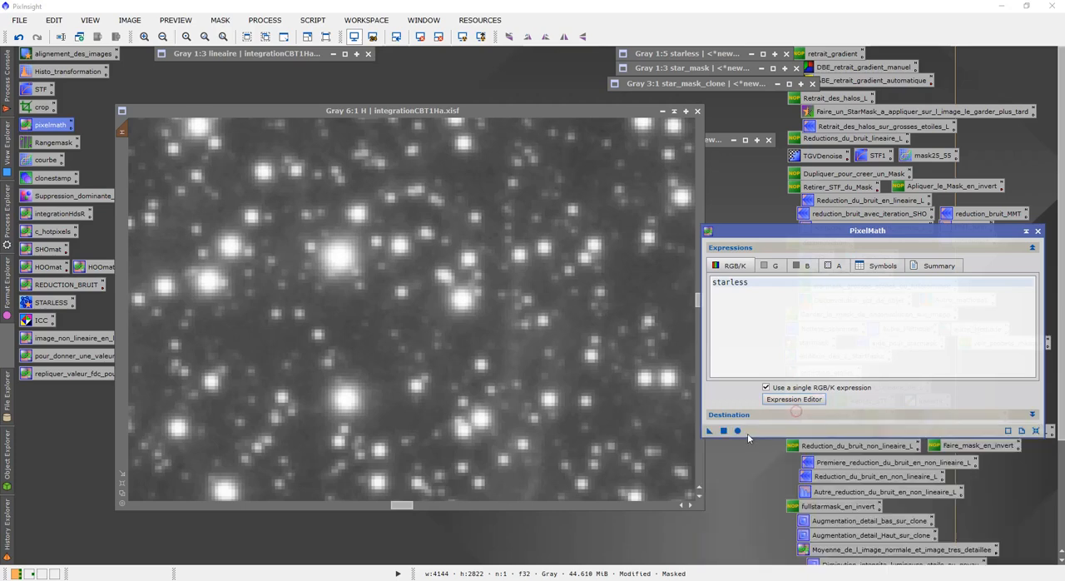
drag(709, 430, 358, 217)
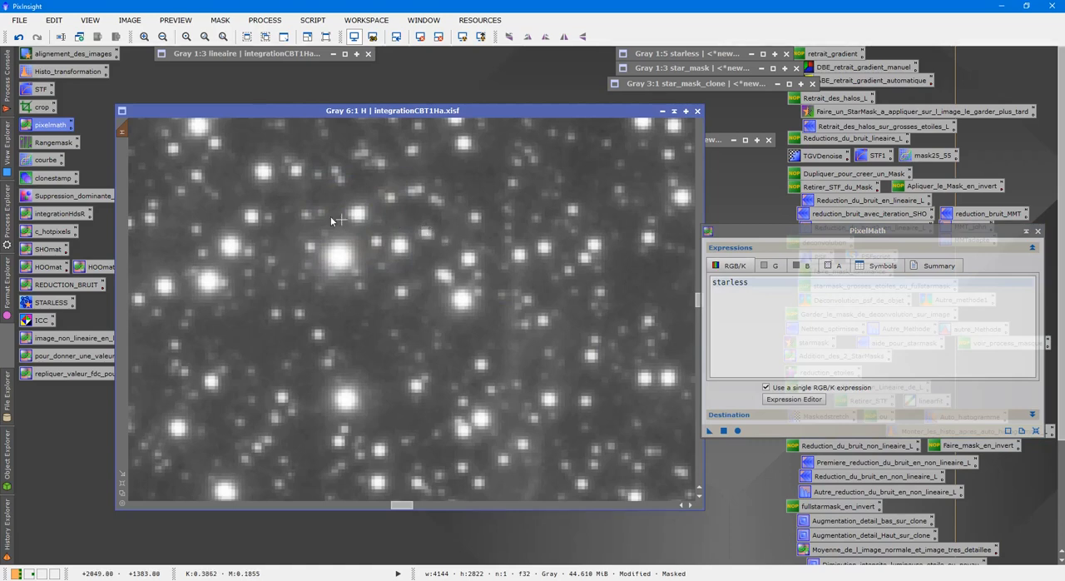
Step: Compare the star halos in several areas of H before and after PixelMath by undoing and redoing it
click(19, 38)
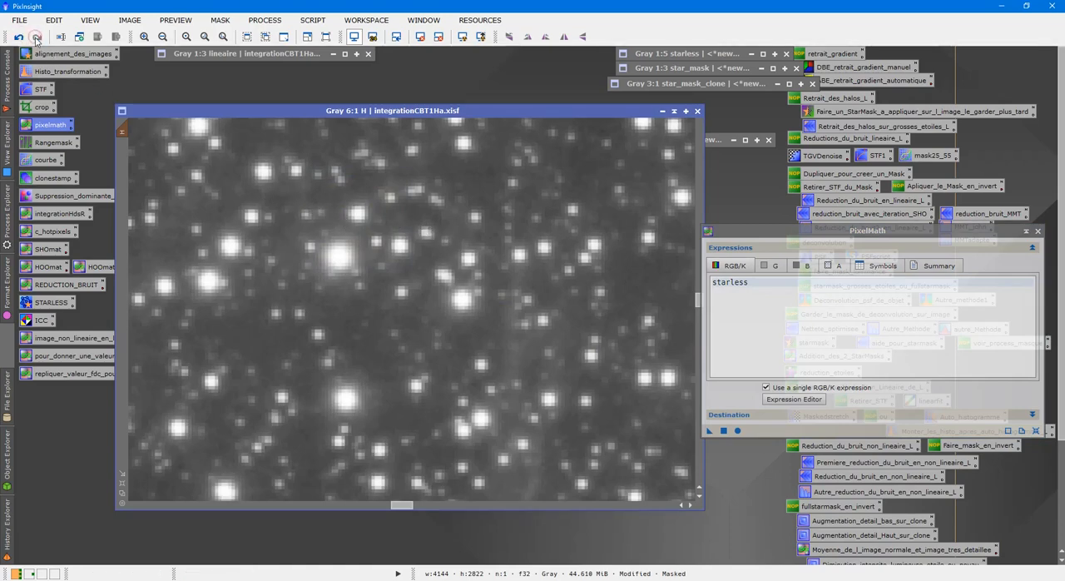
scroll(394, 260, down, 3)
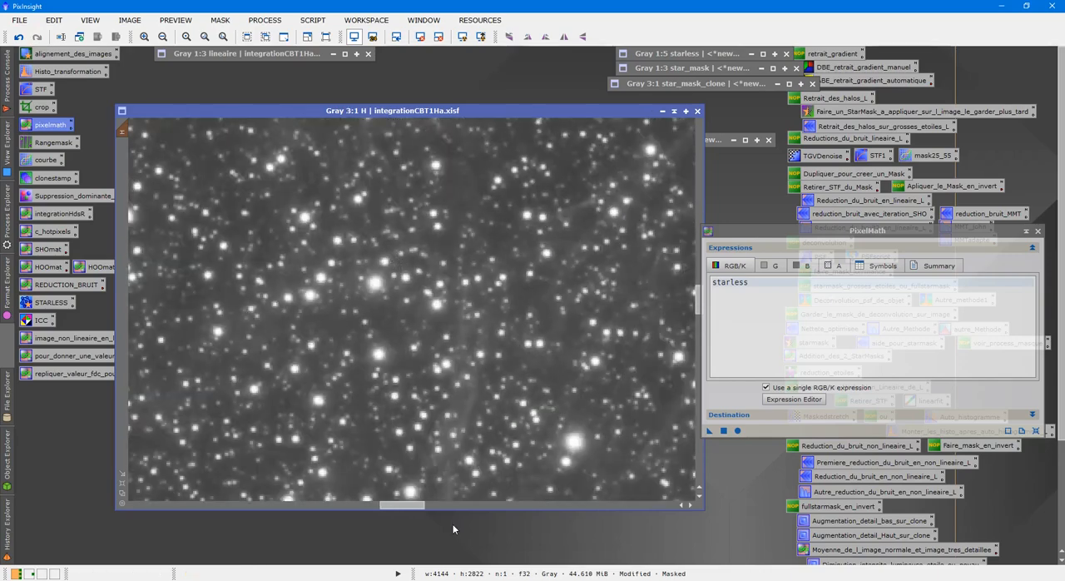
drag(420, 504, 335, 484)
scroll(282, 267, up, 2)
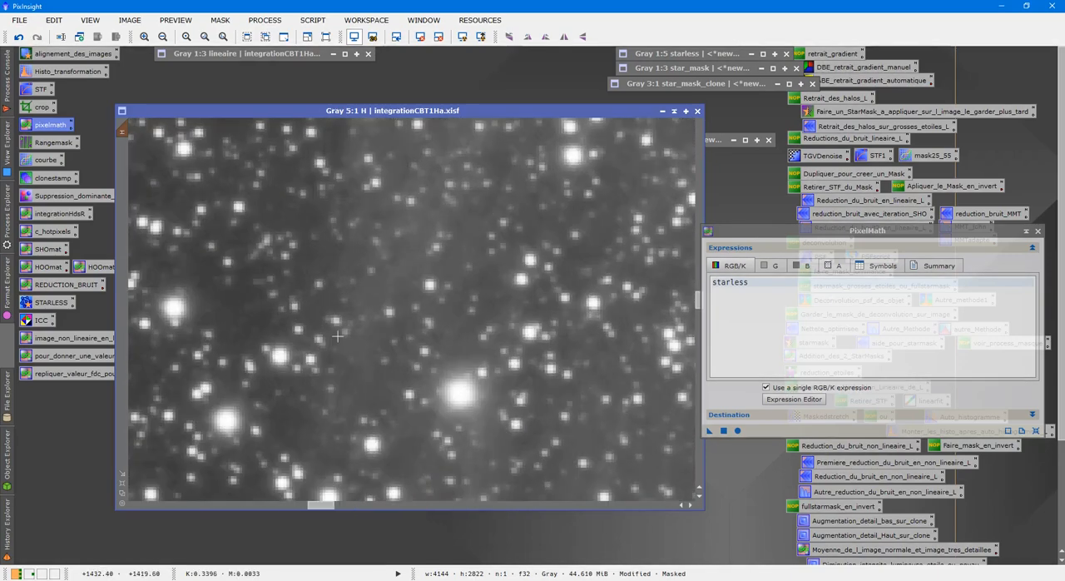
click(23, 38)
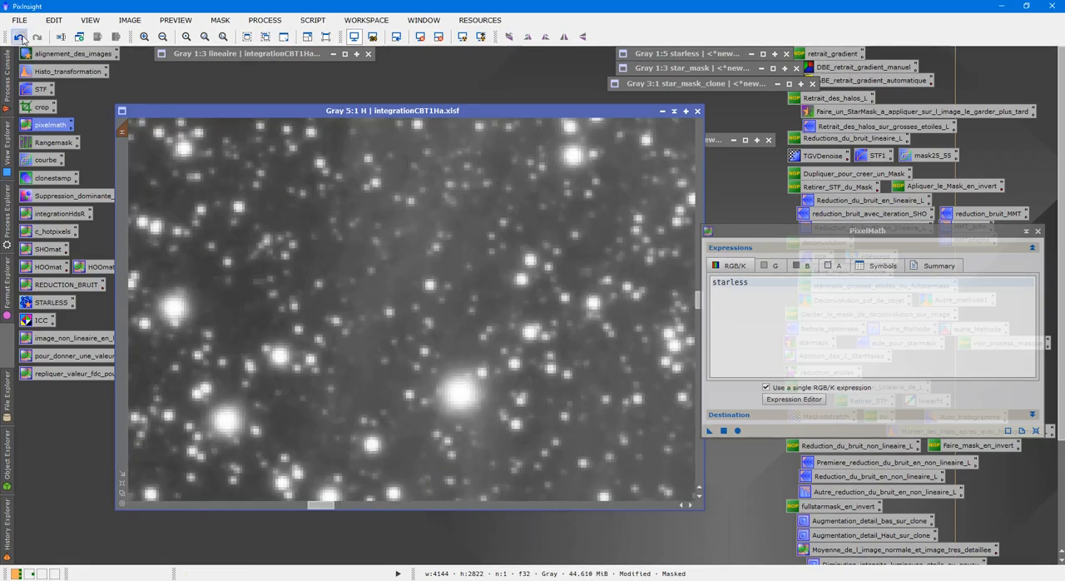
click(37, 37)
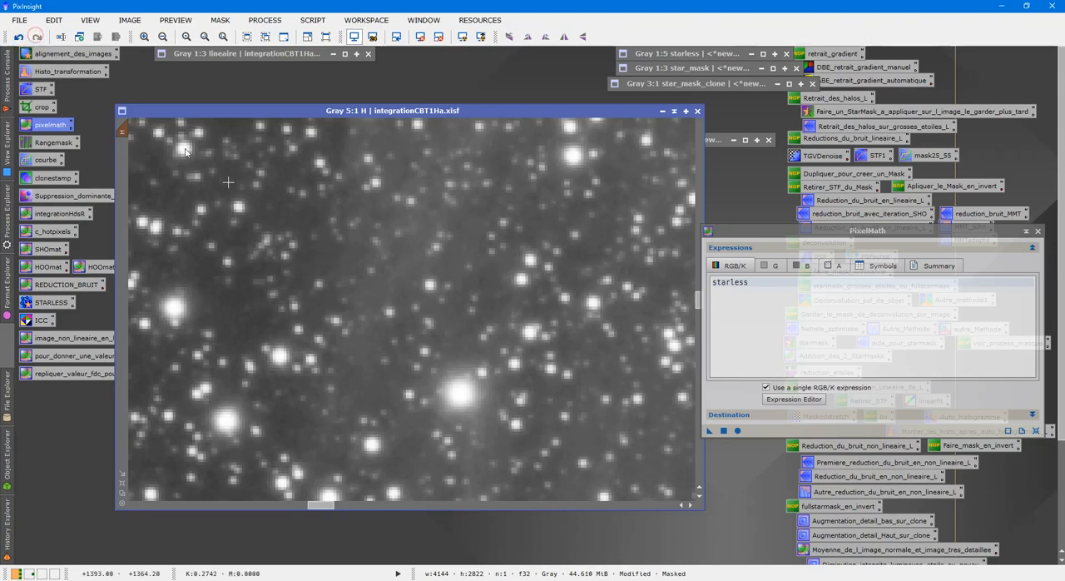
drag(335, 504, 360, 504)
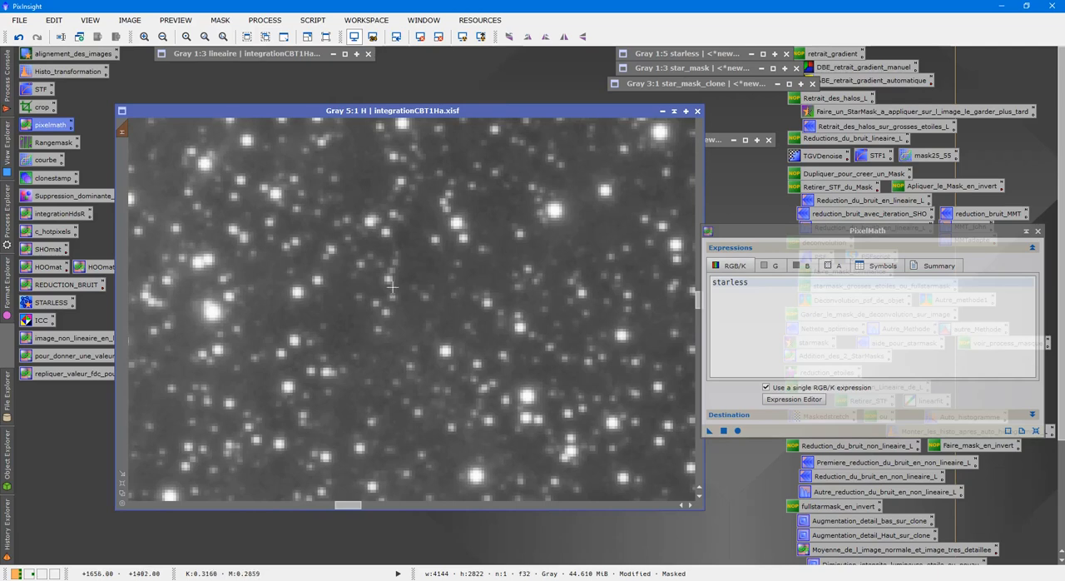
click(18, 37)
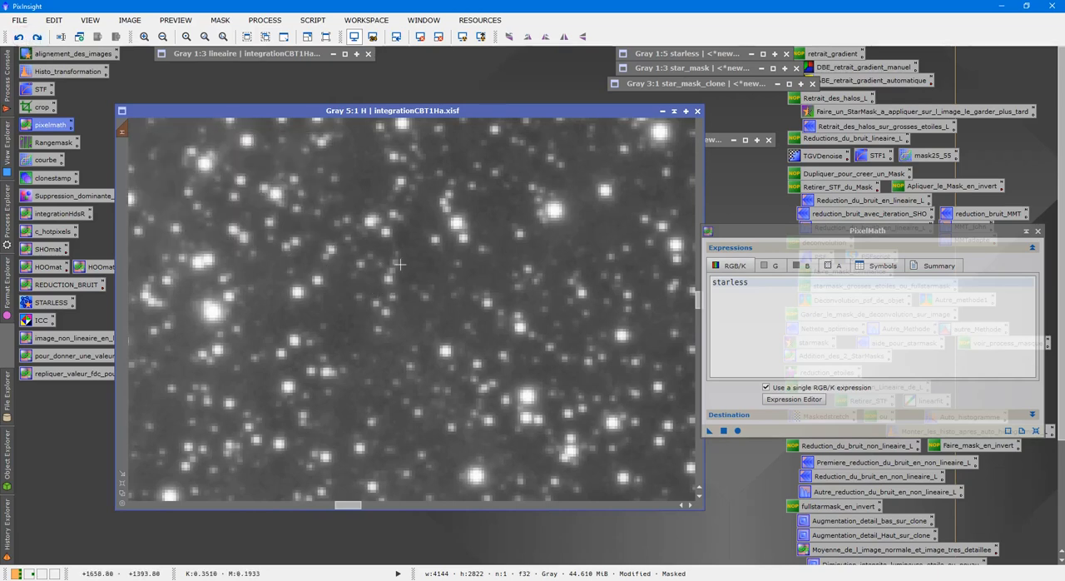
click(37, 37)
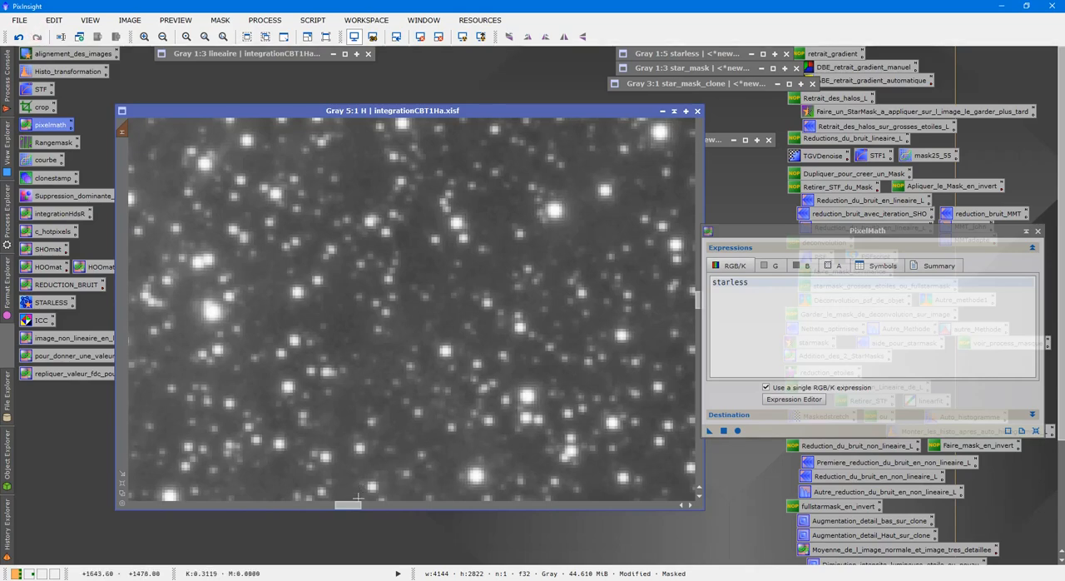
Step: Move the PixelMath dialog aside and examine the stars around the nebula in the processed H image
drag(349, 504, 495, 503)
scroll(516, 452, down, 6)
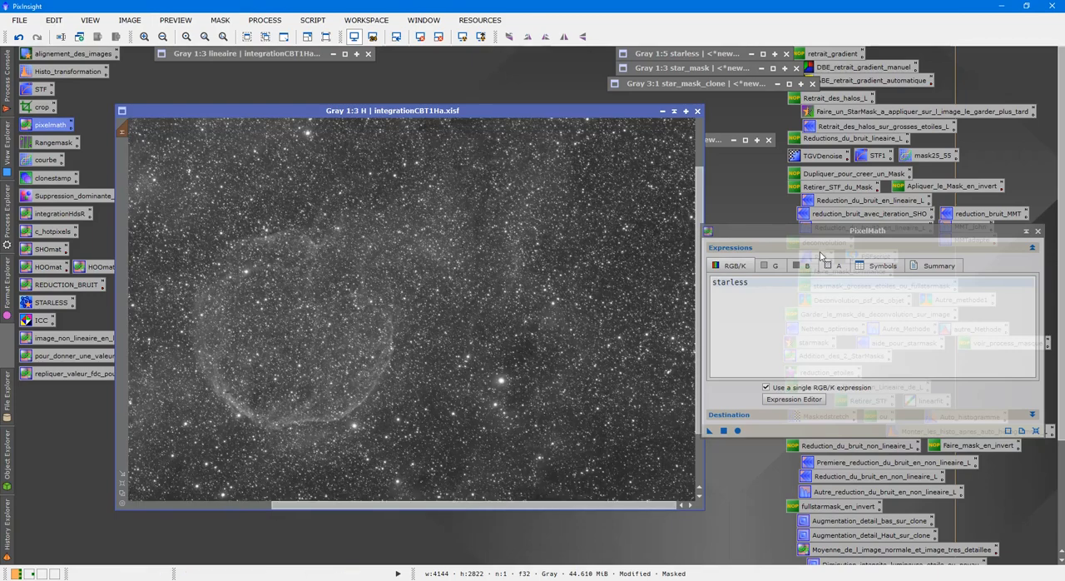
drag(832, 231, 862, 180)
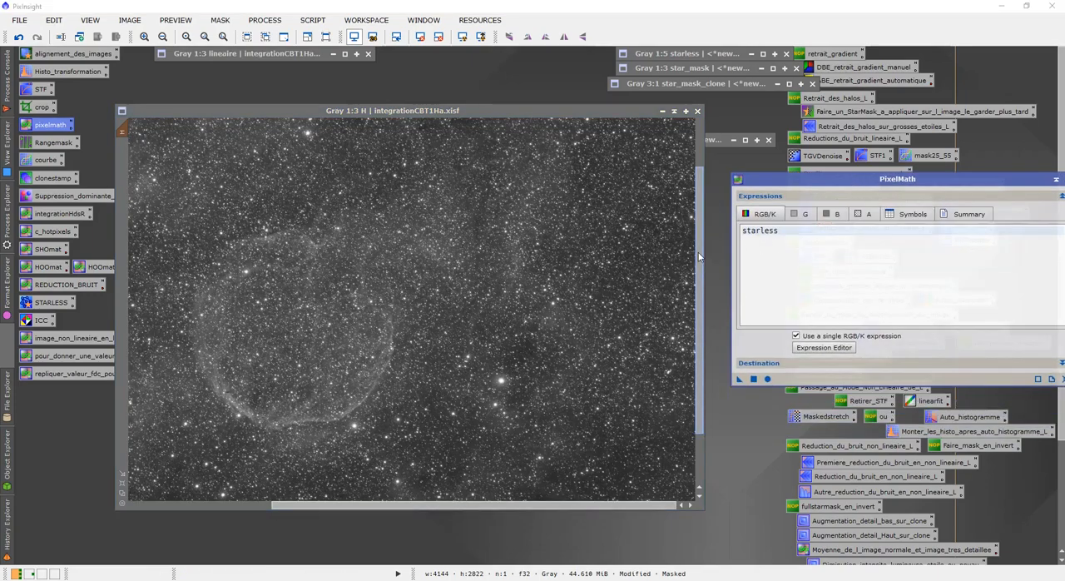
drag(697, 251, 663, 311)
scroll(664, 312, up, 1)
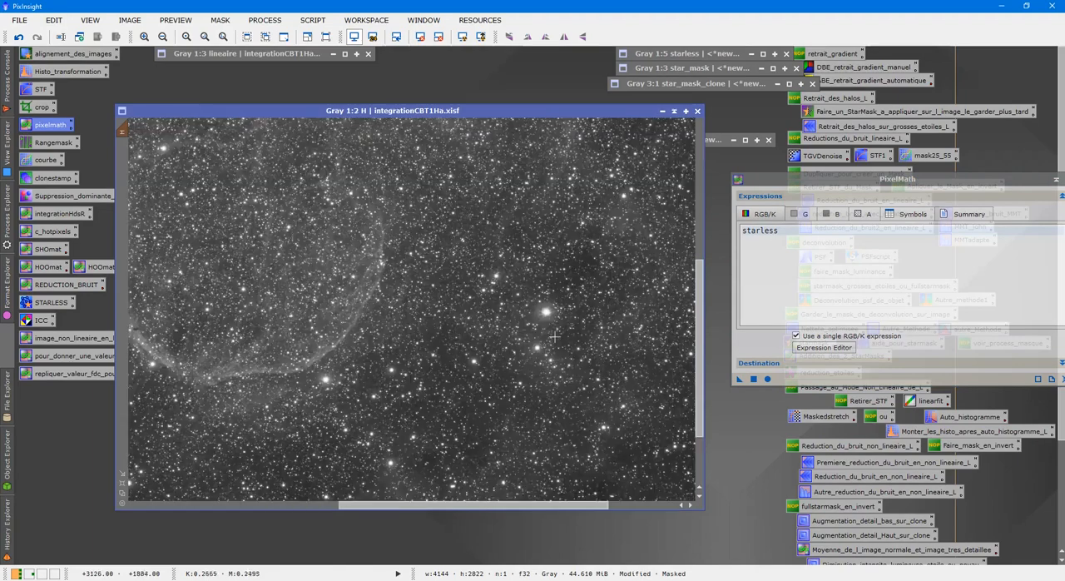
drag(544, 505, 602, 503)
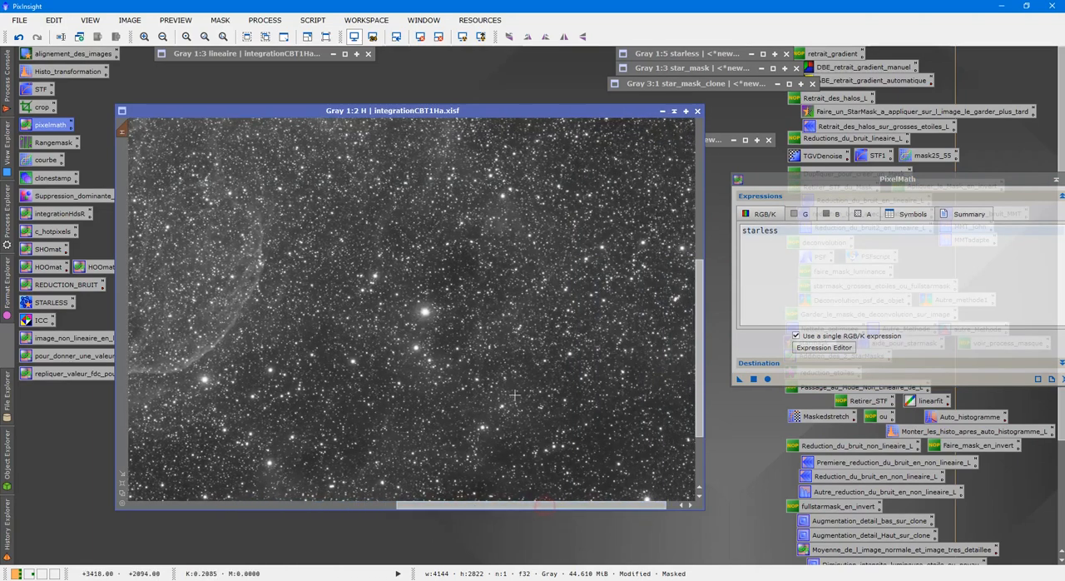
Step: Compare the bright star's halo in H before and after PixelMath by undoing and redoing it, and close the PixelMath dialog
scroll(533, 429, up, 3)
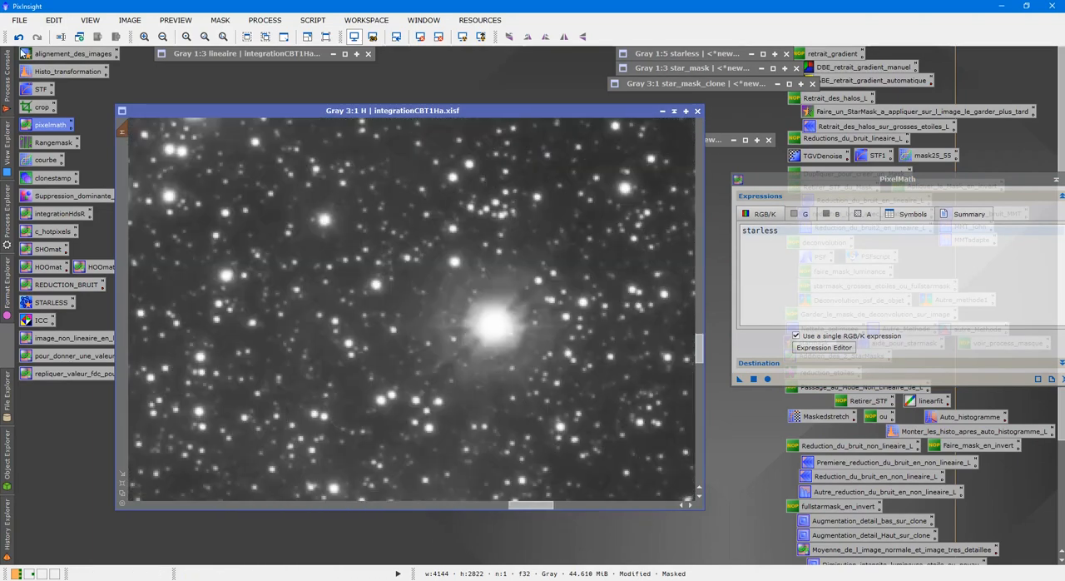
click(19, 37)
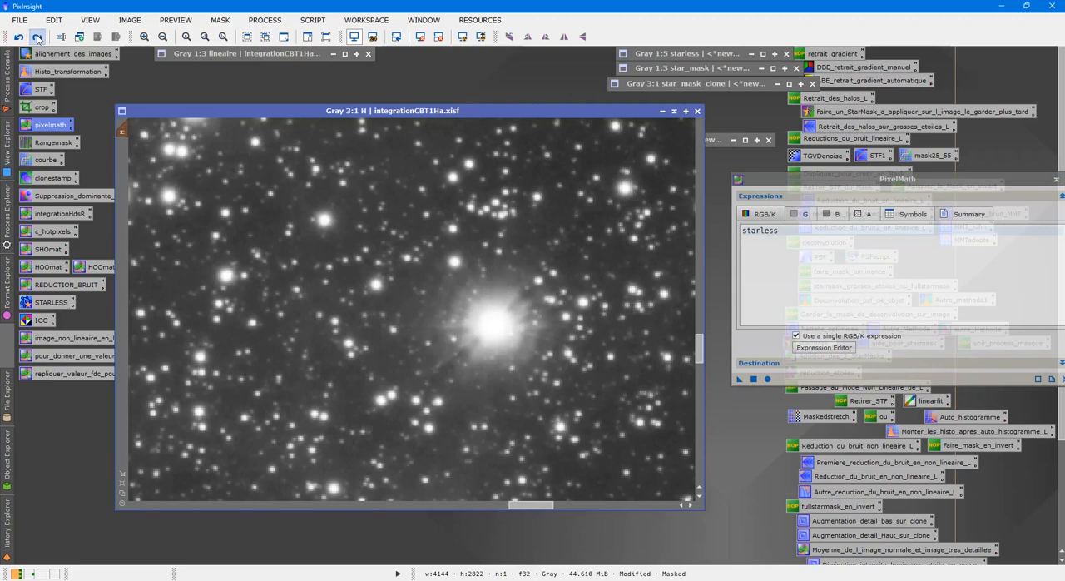
click(36, 37)
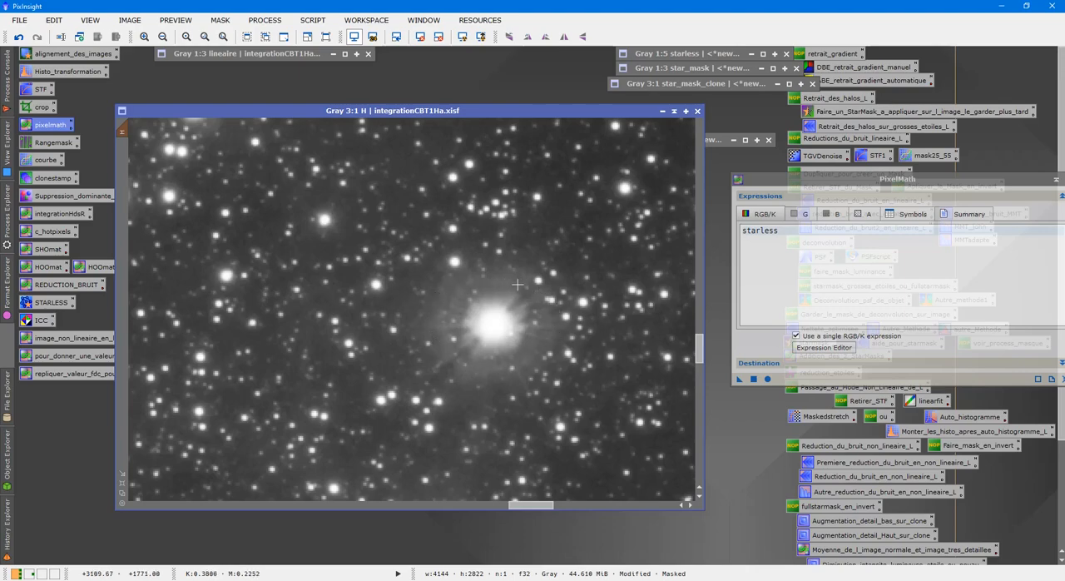
click(872, 181)
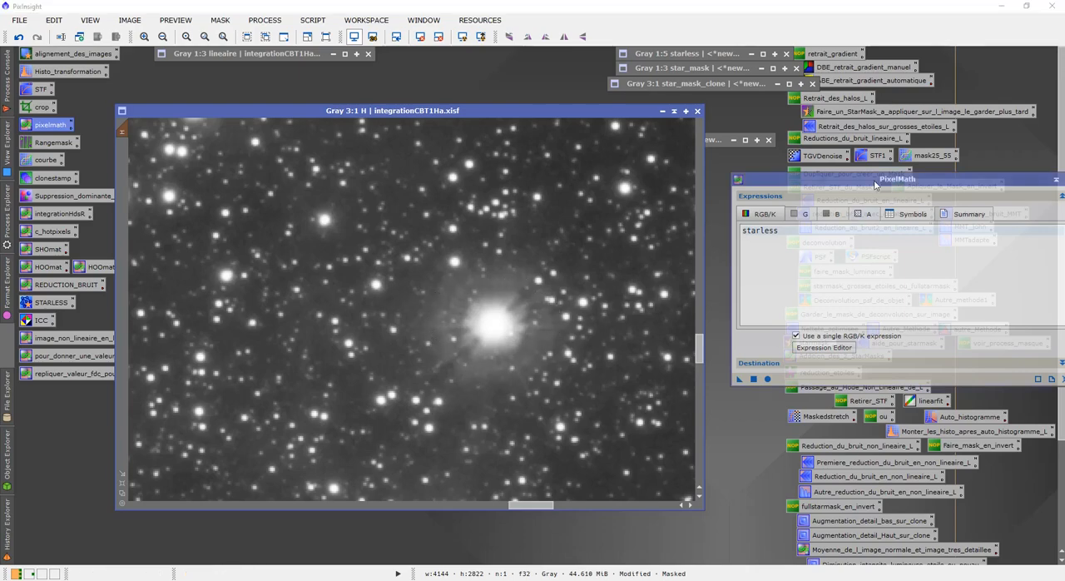
drag(872, 181, 688, 202)
click(880, 201)
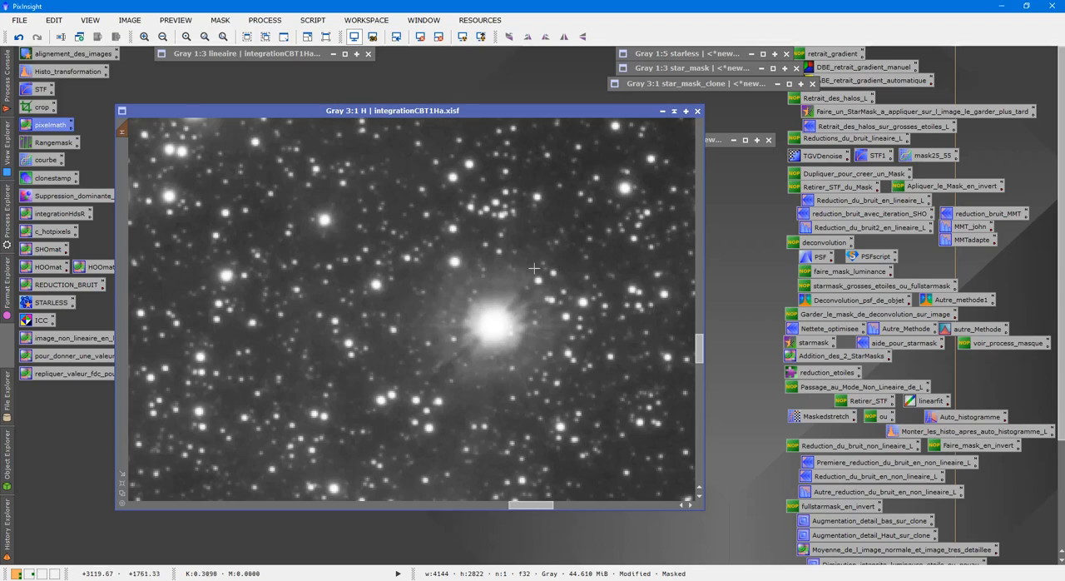
Step: Check the bright star's halo once more with undo and redo, and examine the stars in other areas of H
scroll(490, 284, up, 2)
click(18, 37)
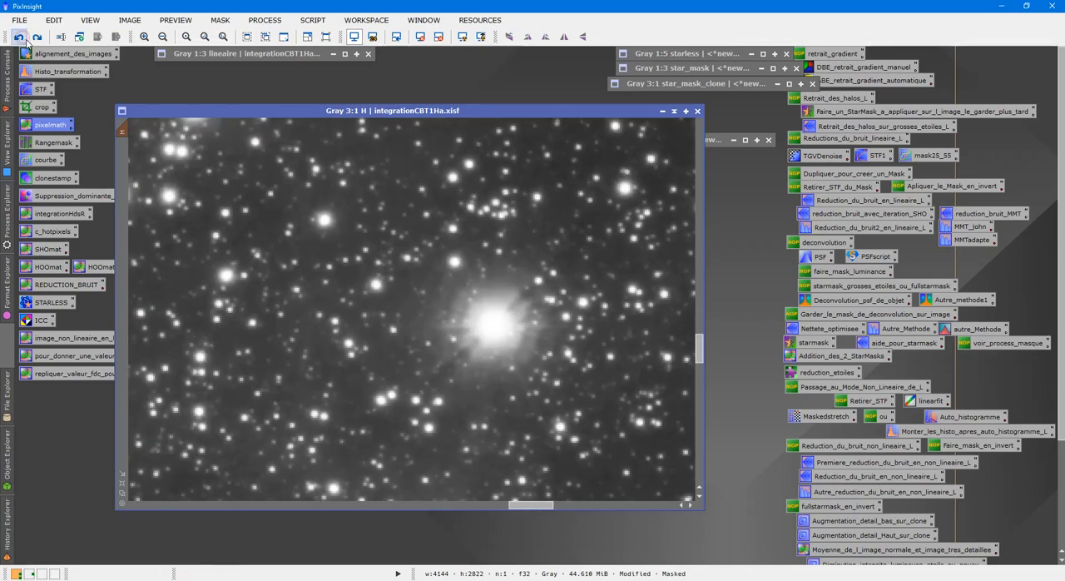
click(36, 37)
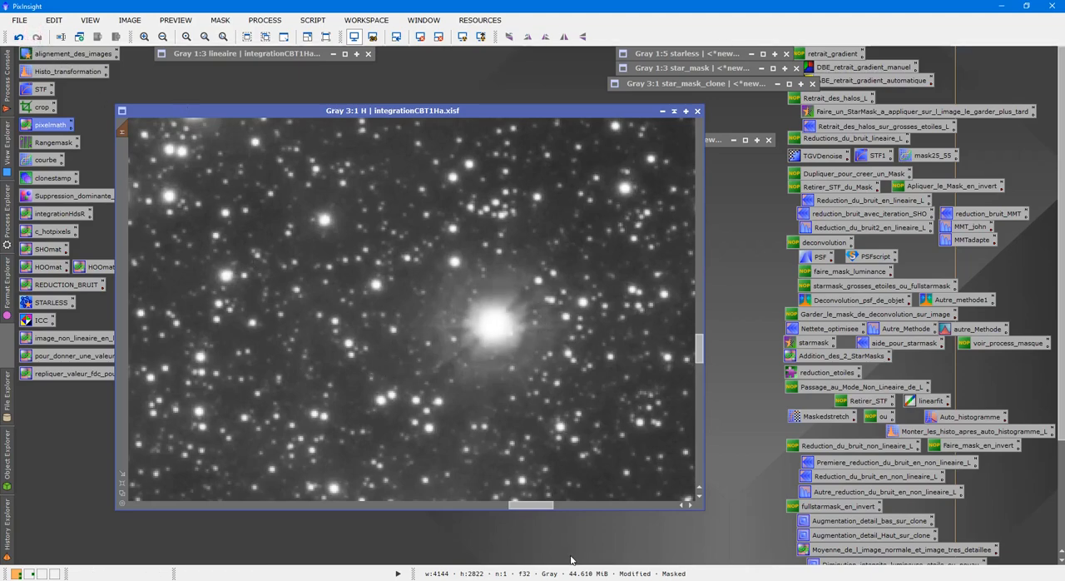
drag(540, 510, 489, 506)
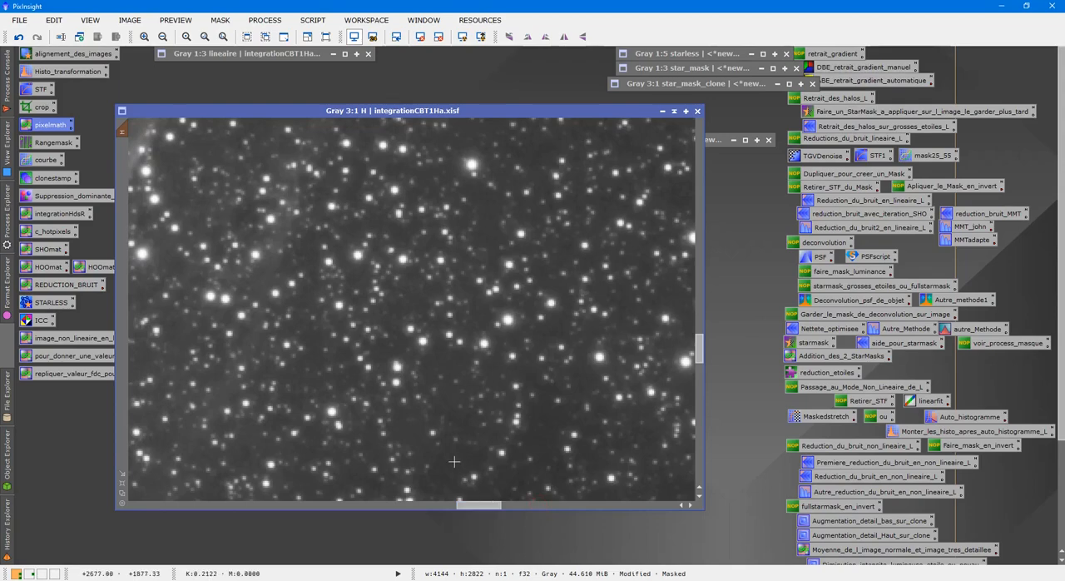
scroll(445, 389, down, 3)
scroll(454, 373, down, 1)
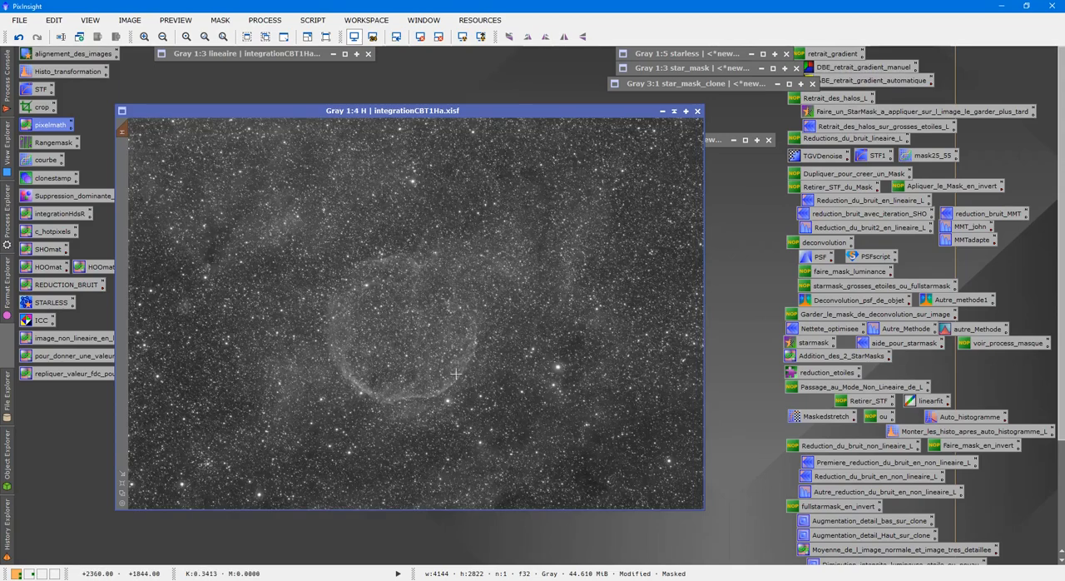
scroll(454, 374, up, 3)
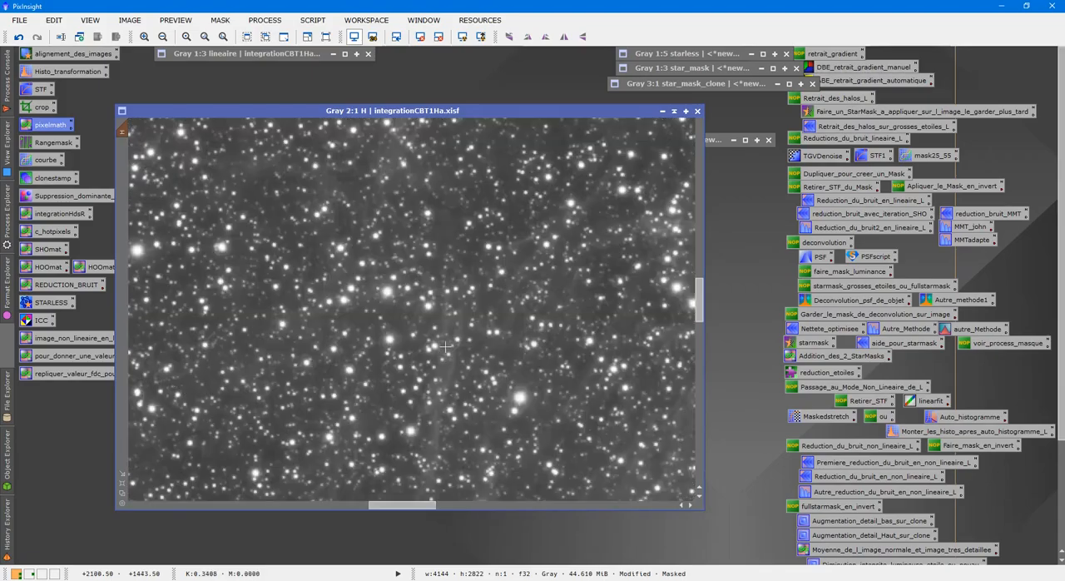
scroll(445, 344, down, 1)
scroll(445, 345, down, 1)
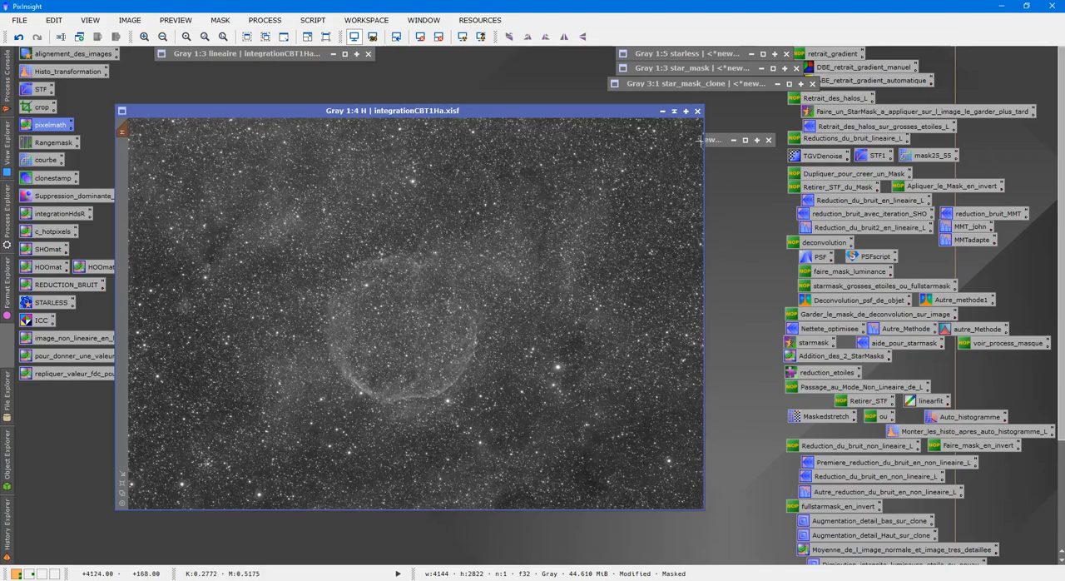
Step: Restore the star_mask_clone window, undo all its mask edits back to the plain star image, and reposition the window
double_click(714, 87)
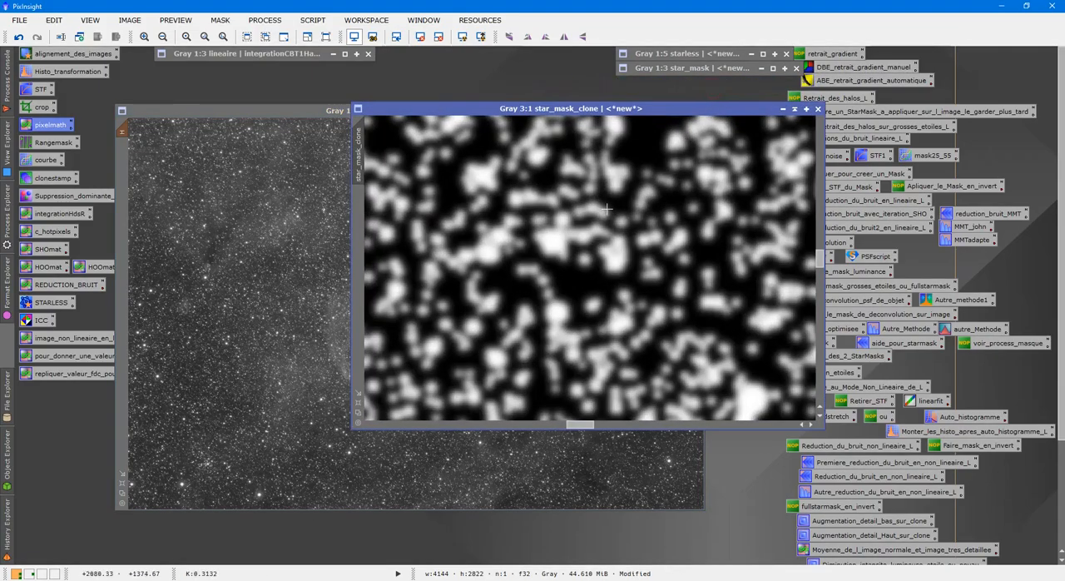
click(19, 37)
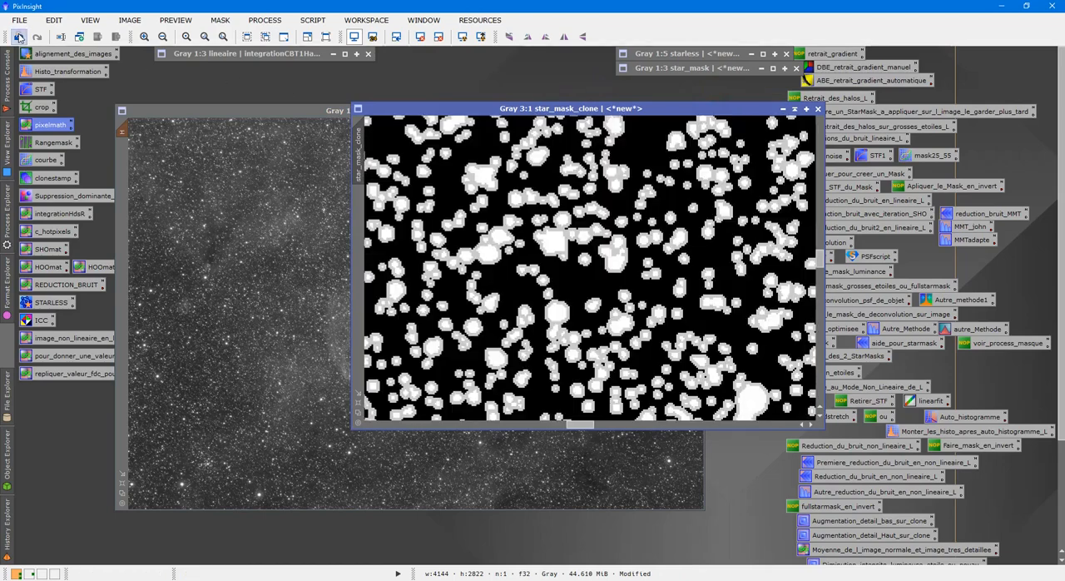
click(19, 37)
click(18, 36)
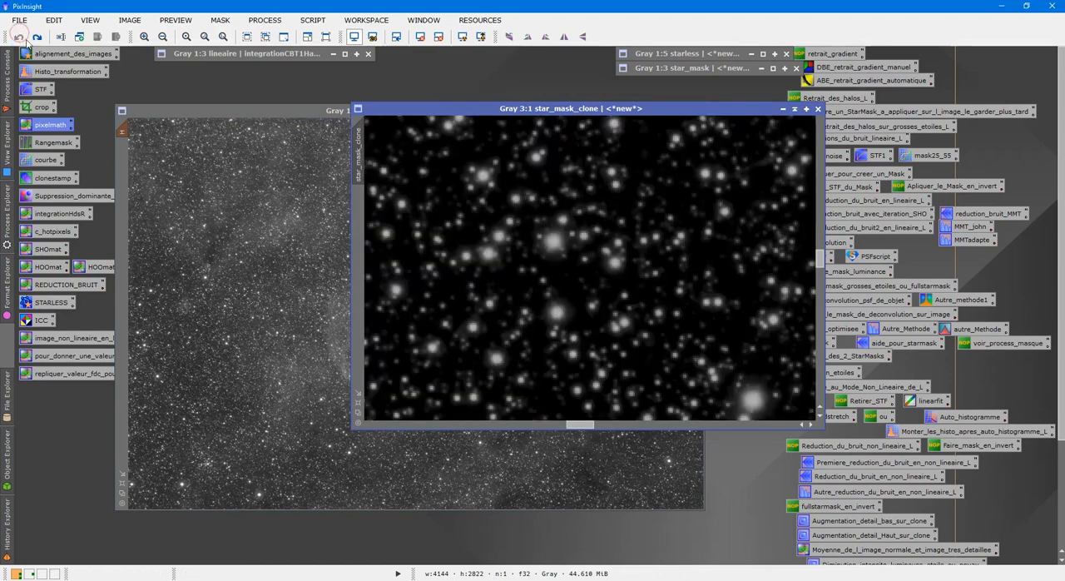
drag(587, 110, 529, 91)
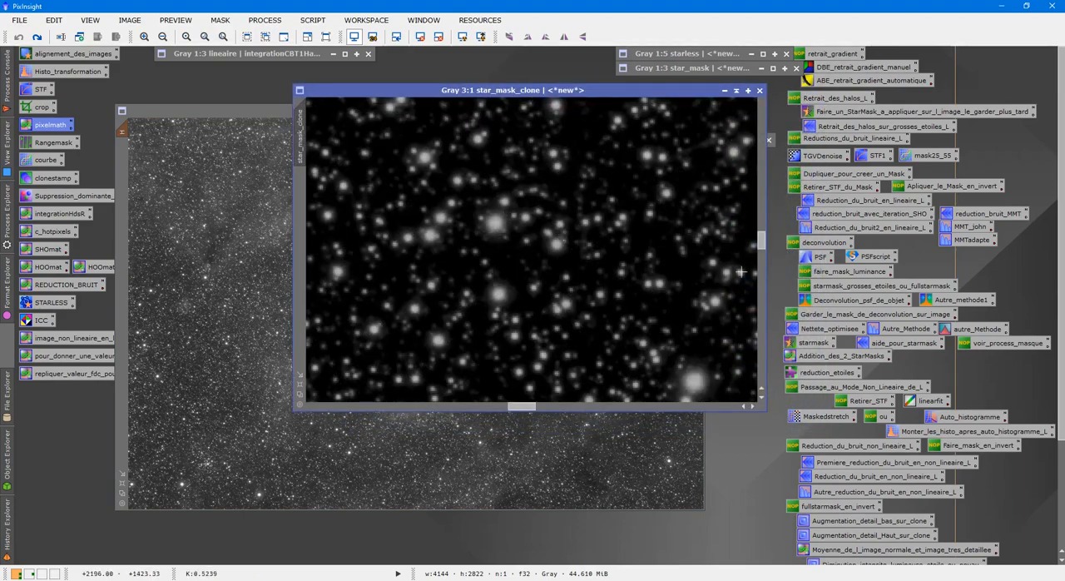
Step: Try generating a star mask from star_mask_clone with the saved starmask process, inspect the resulting image closely and close it
double_click(808, 343)
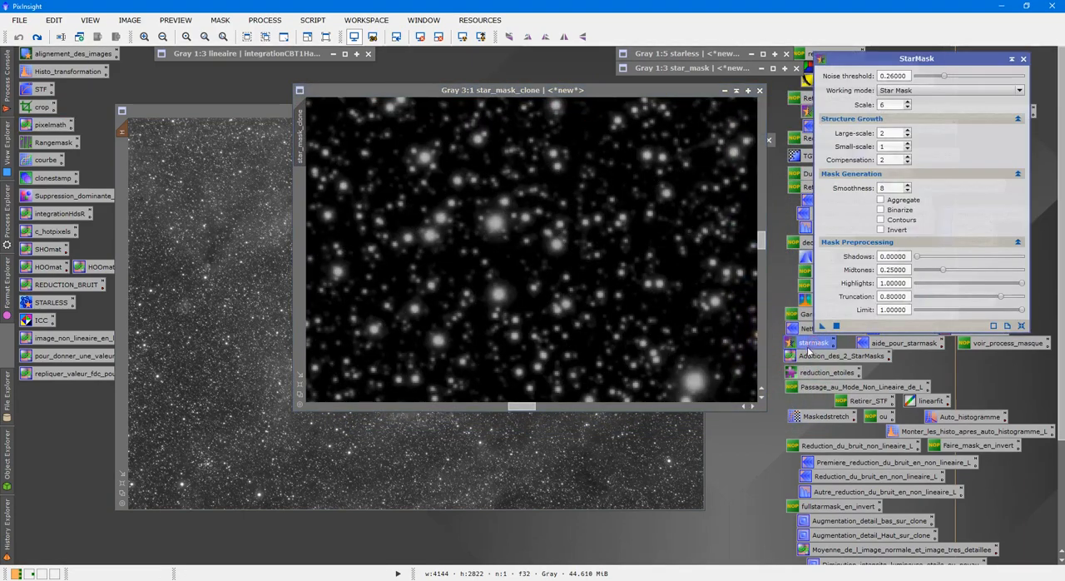
drag(820, 328, 604, 258)
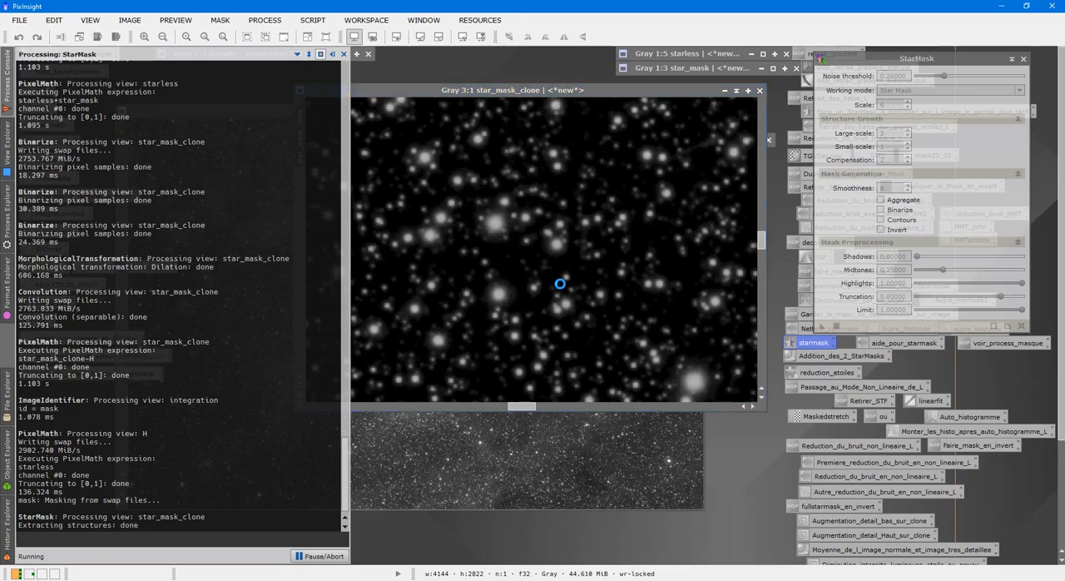
click(725, 90)
scroll(432, 342, up, 4)
scroll(432, 341, up, 2)
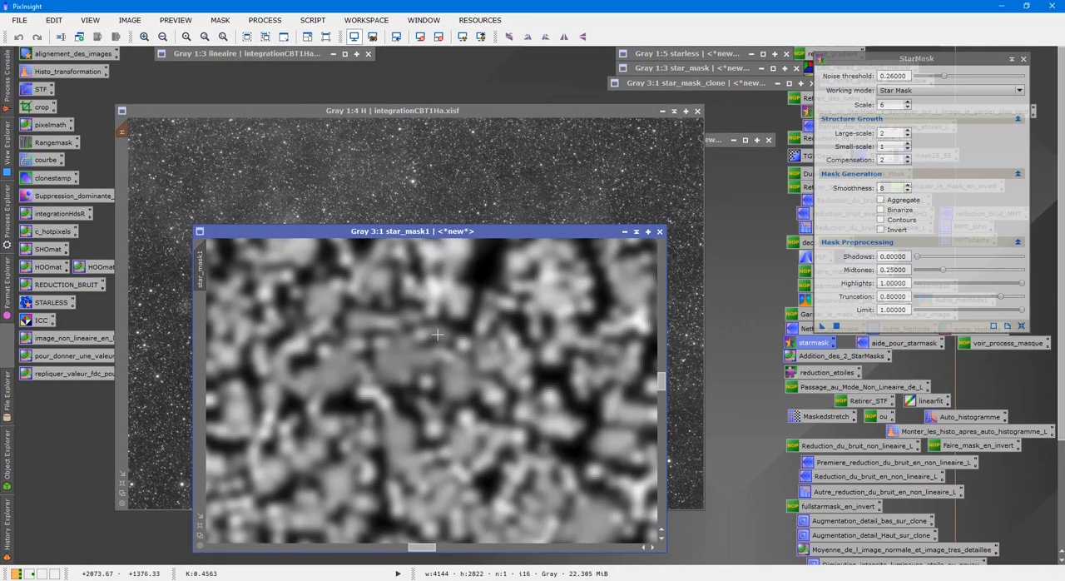
drag(421, 546, 463, 547)
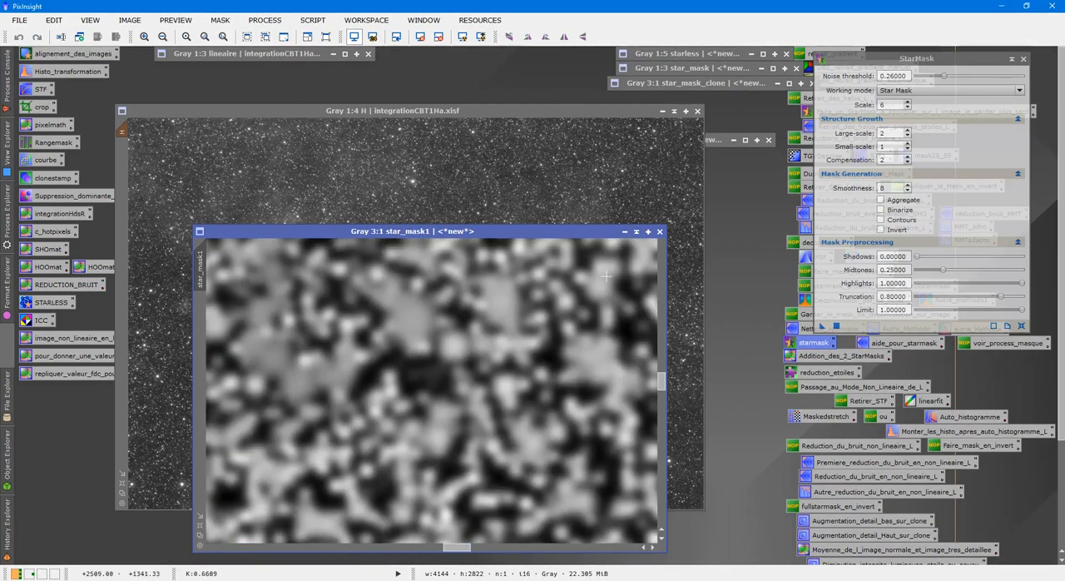
click(657, 231)
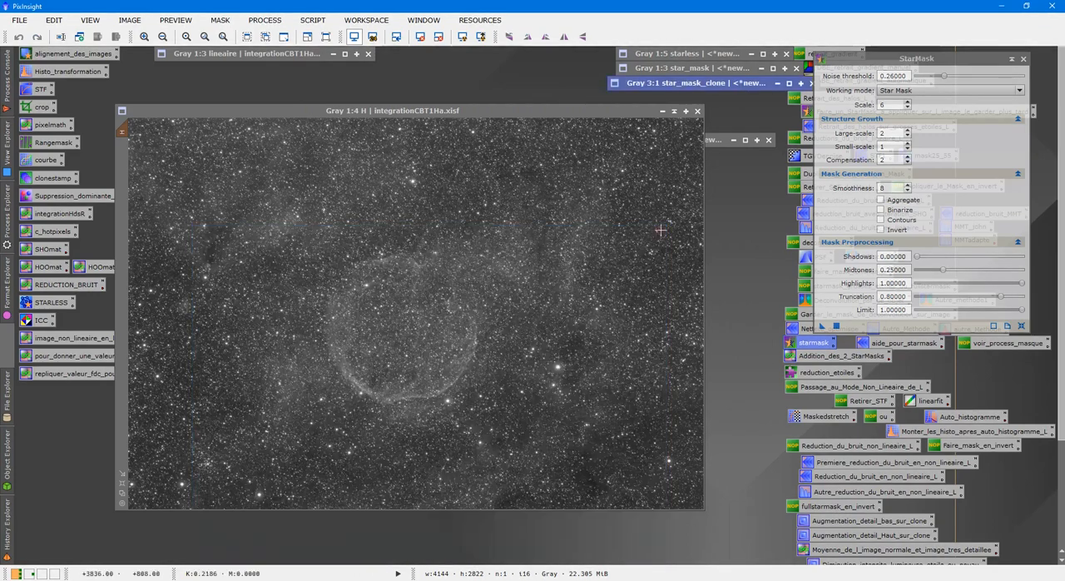
Step: Duplicate star_mask_clone, iconize the original, and move the duplicate over the H image for a close view of its stars
double_click(713, 82)
right_click(493, 164)
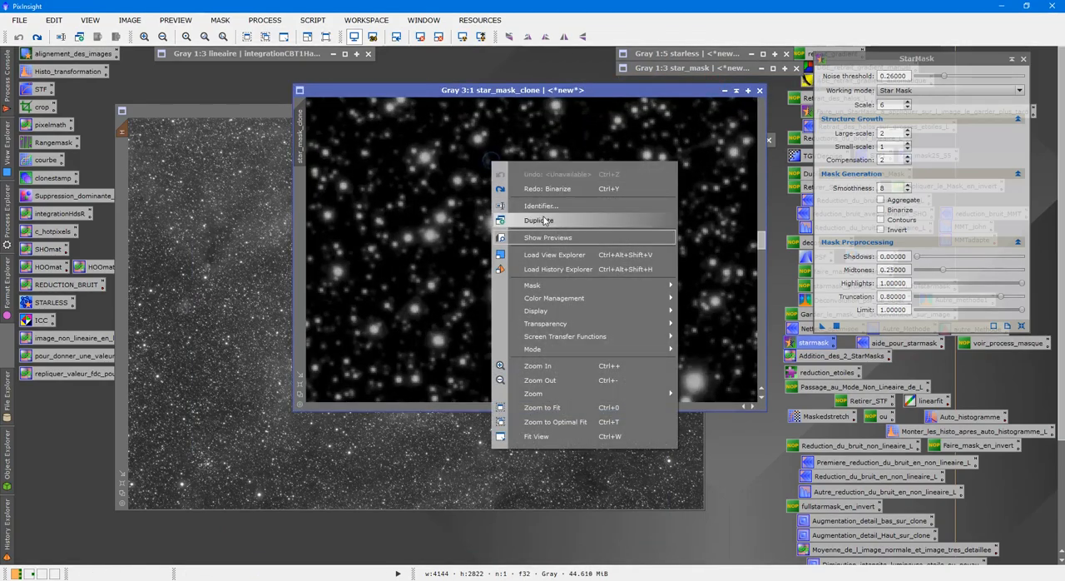
click(545, 220)
click(736, 91)
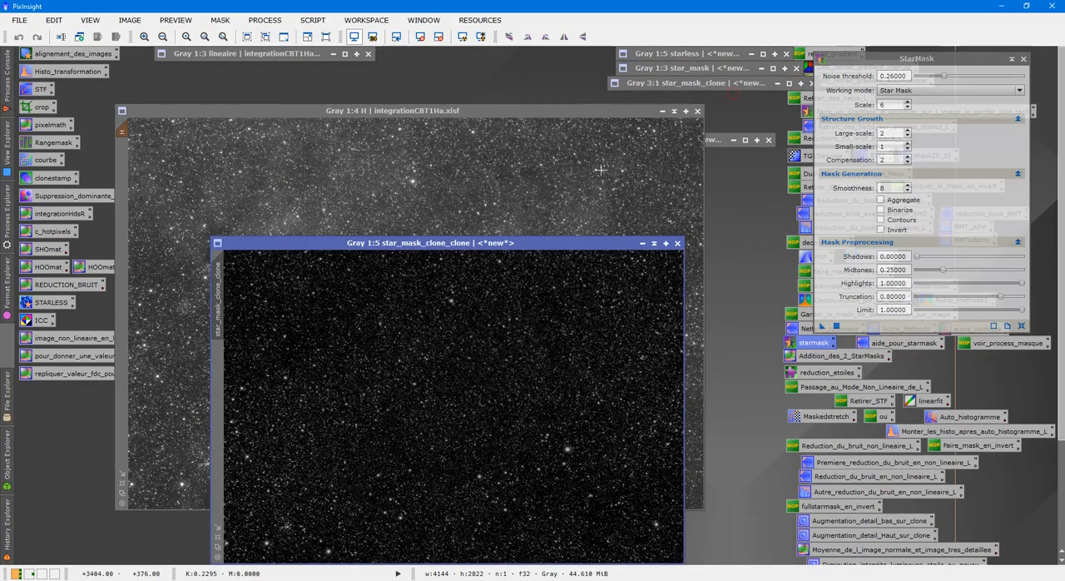
drag(513, 243, 497, 110)
scroll(463, 264, up, 4)
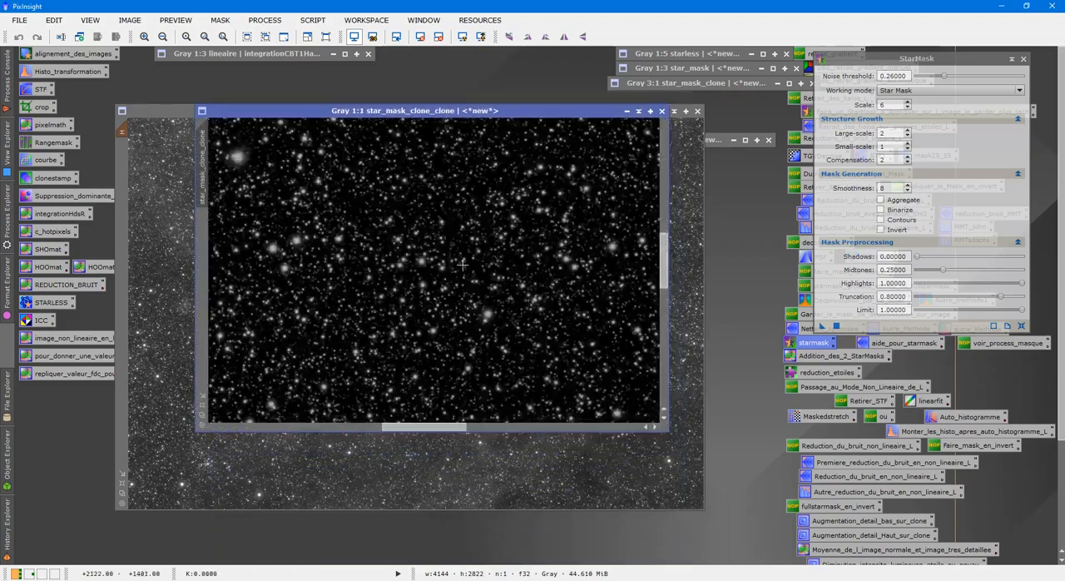
scroll(463, 265, up, 2)
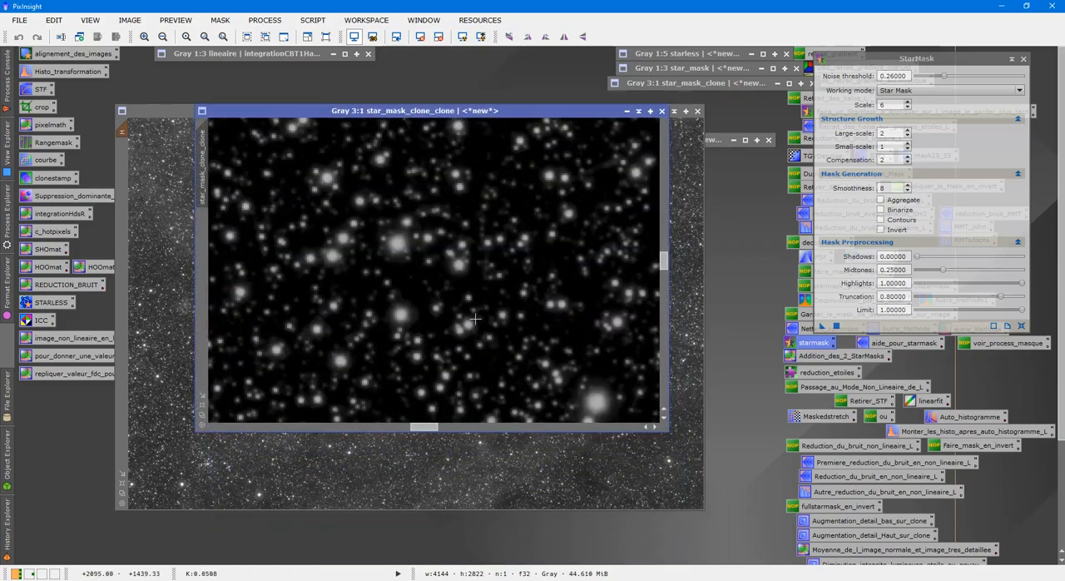
Step: Brighten star_mask_clone_clone with HistogramTransformation, lowering the highlights to 0.68765743 under real-time preview, and close the HistogramTransformation and StarMask dialogs
double_click(63, 77)
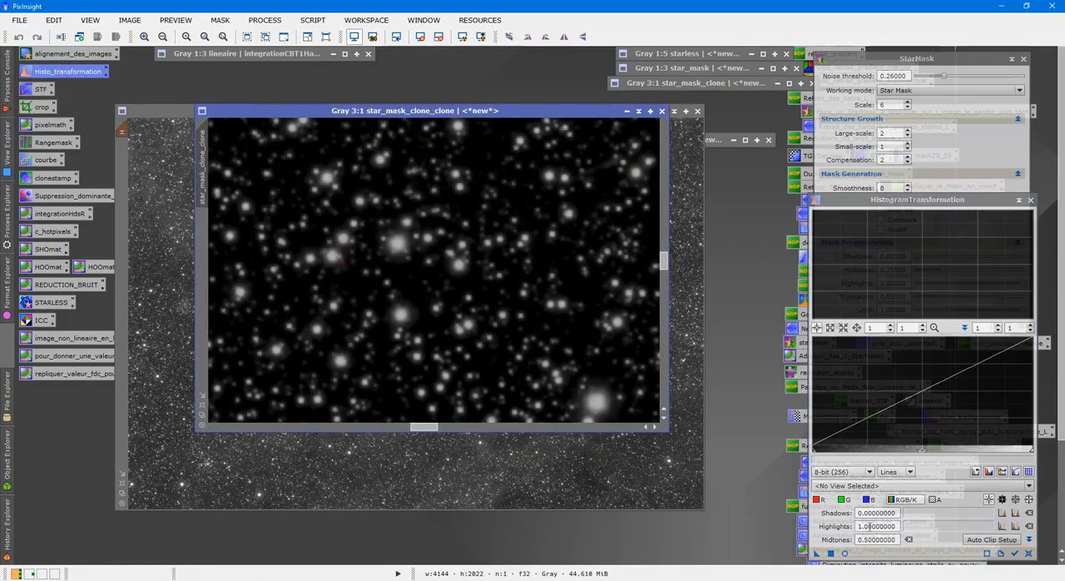
click(844, 552)
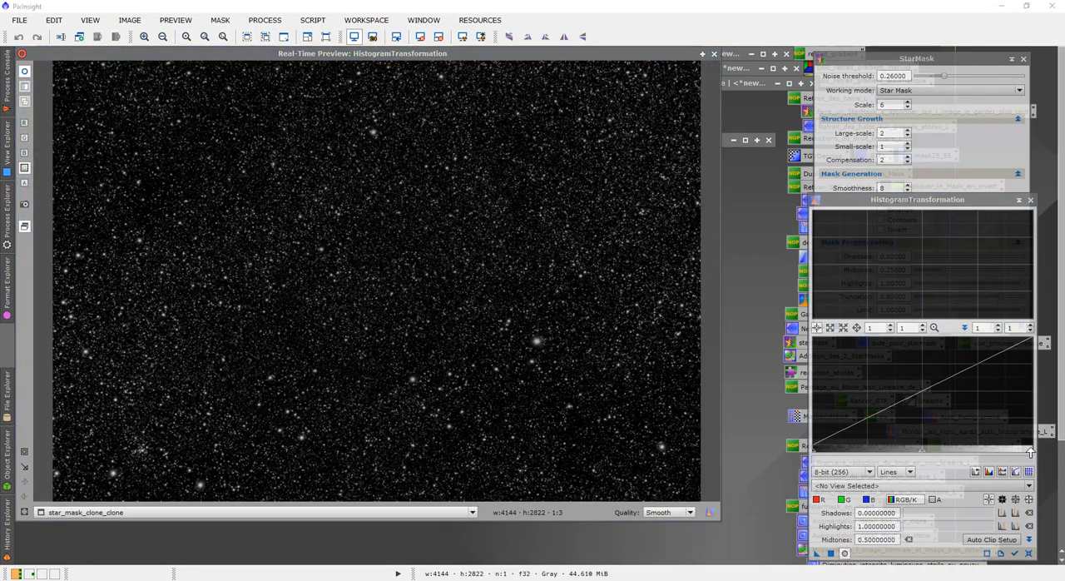
drag(1030, 450, 963, 450)
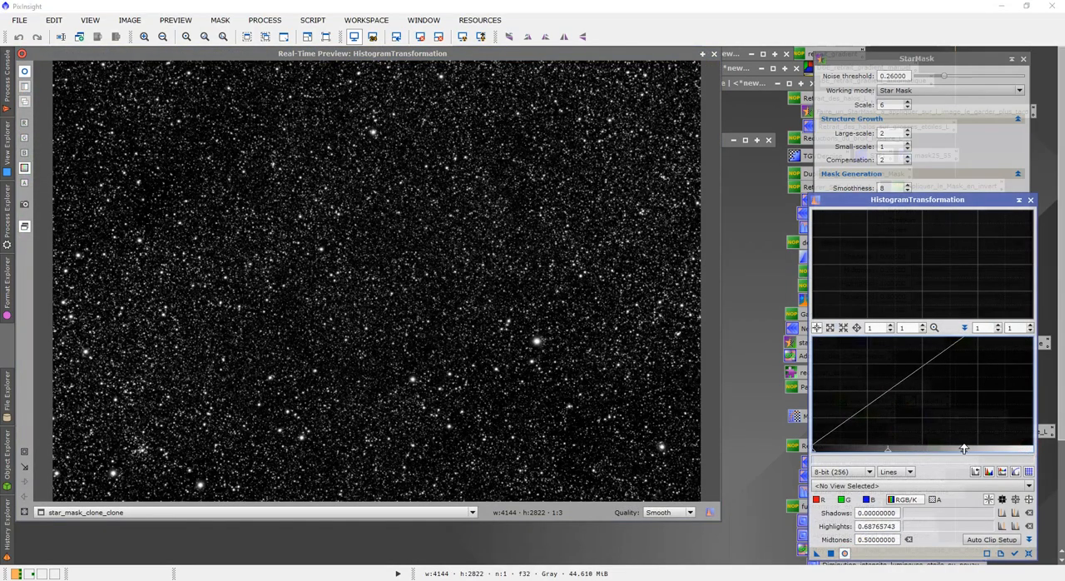
click(713, 55)
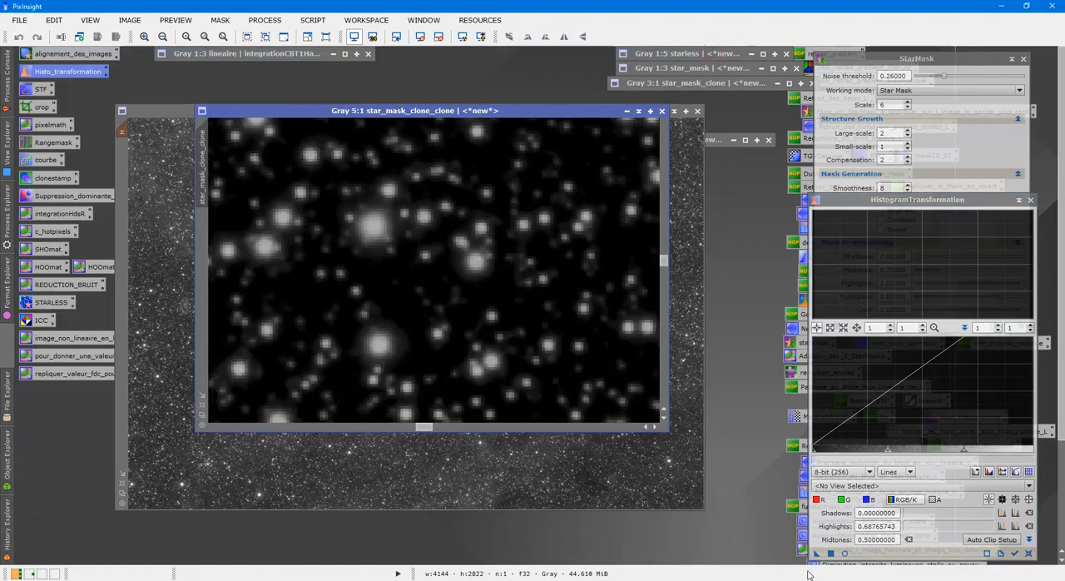
click(829, 553)
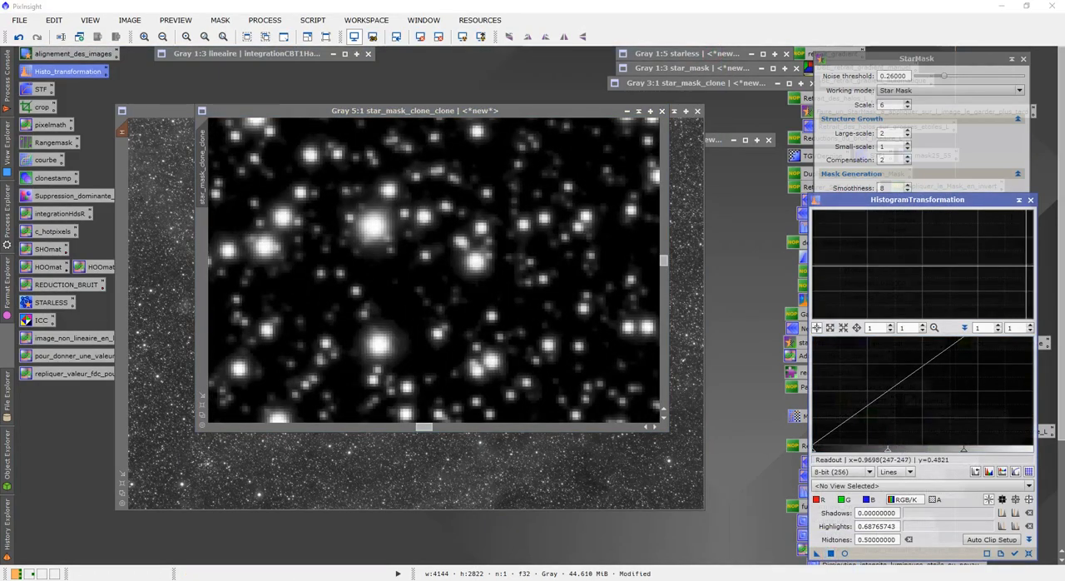
click(1030, 200)
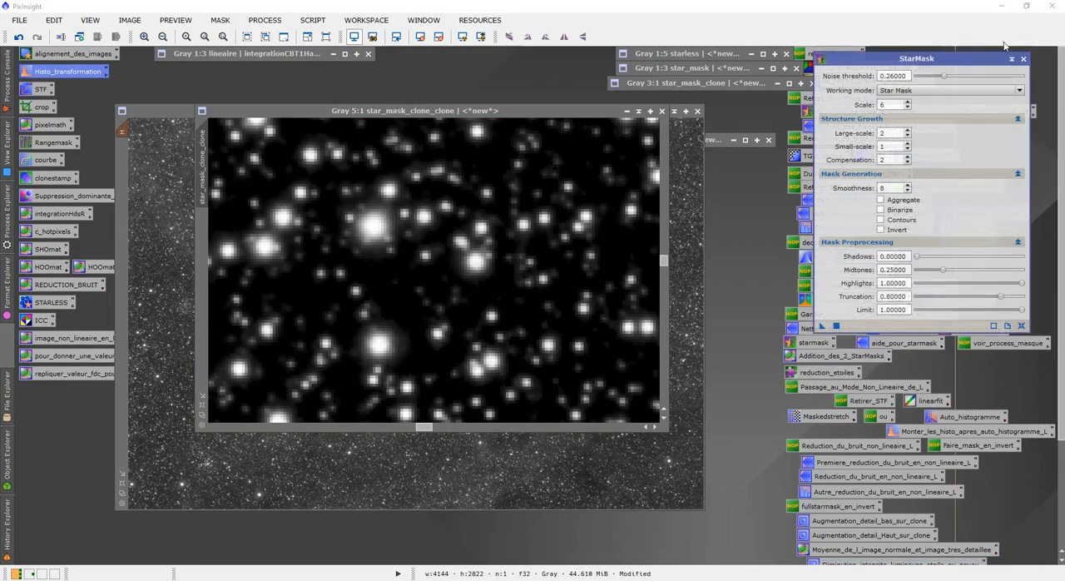
click(1024, 59)
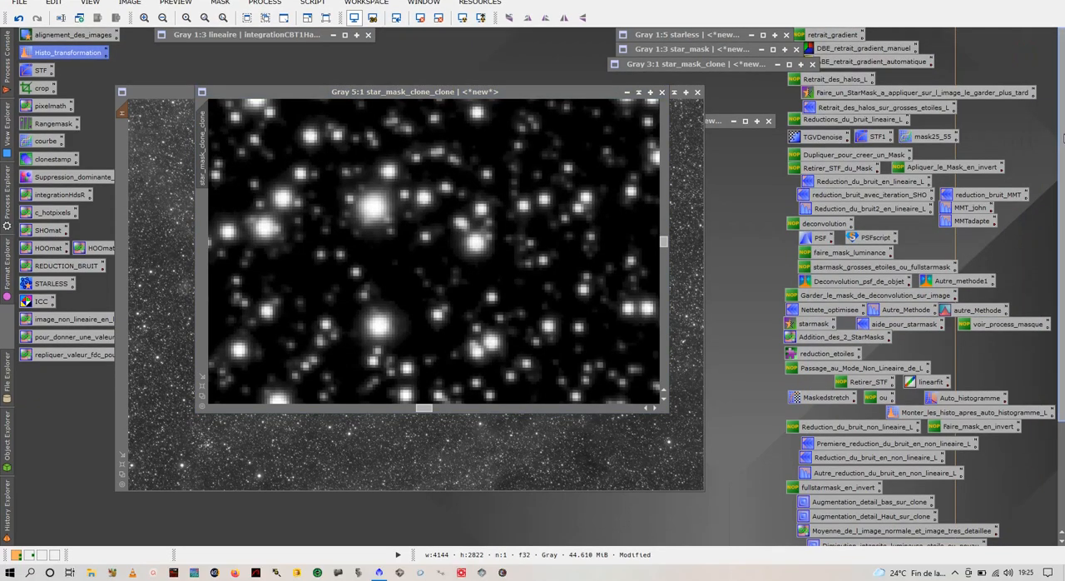
Step: Open the saved convolution process and apply it to star_mask_clone_clone with StdDev 2.00
drag(1062, 156, 1063, 262)
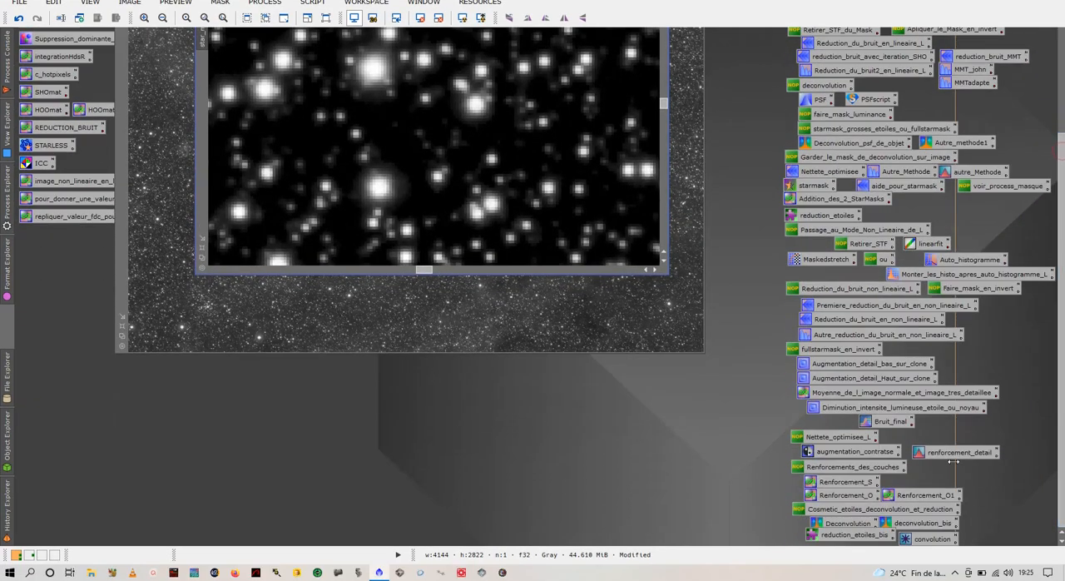
double_click(918, 539)
drag(635, 521, 476, 183)
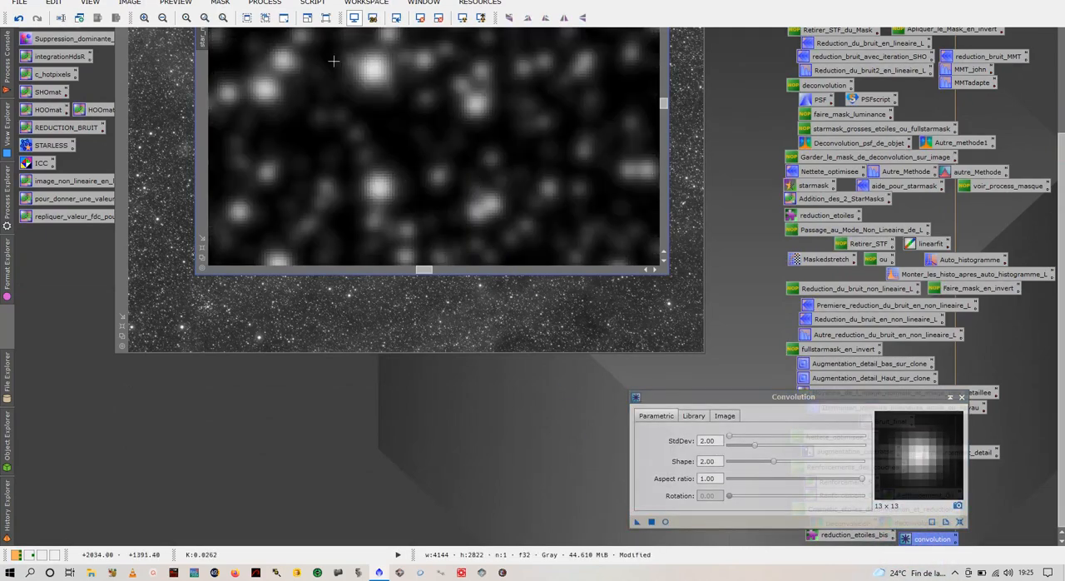
Step: Undo the last convolution, reapply Convolution to star_mask_clone_clone with StdDev 1.00, and close the Convolution dialog
click(18, 18)
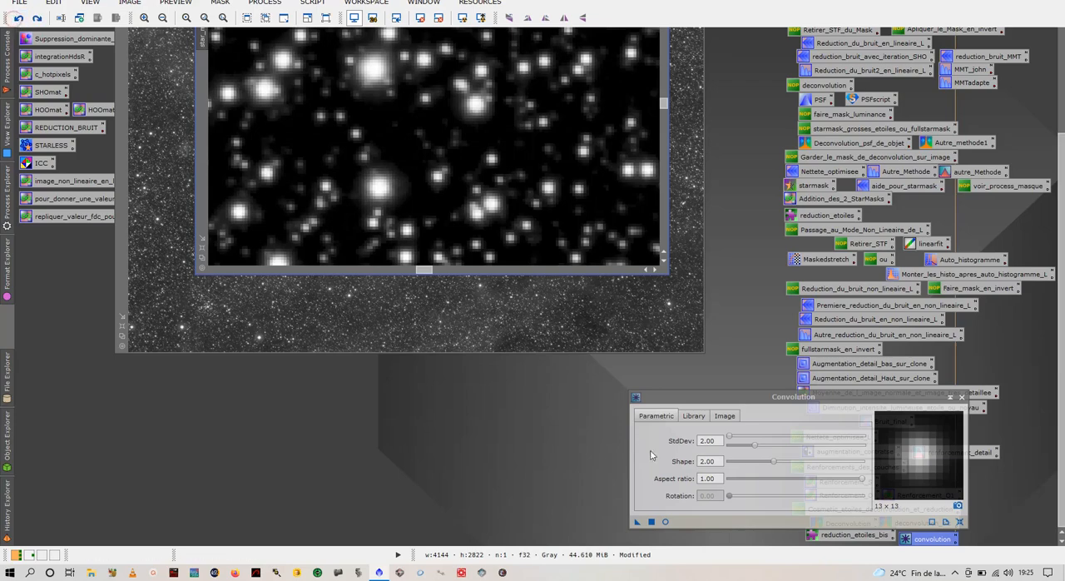
drag(757, 449, 743, 448)
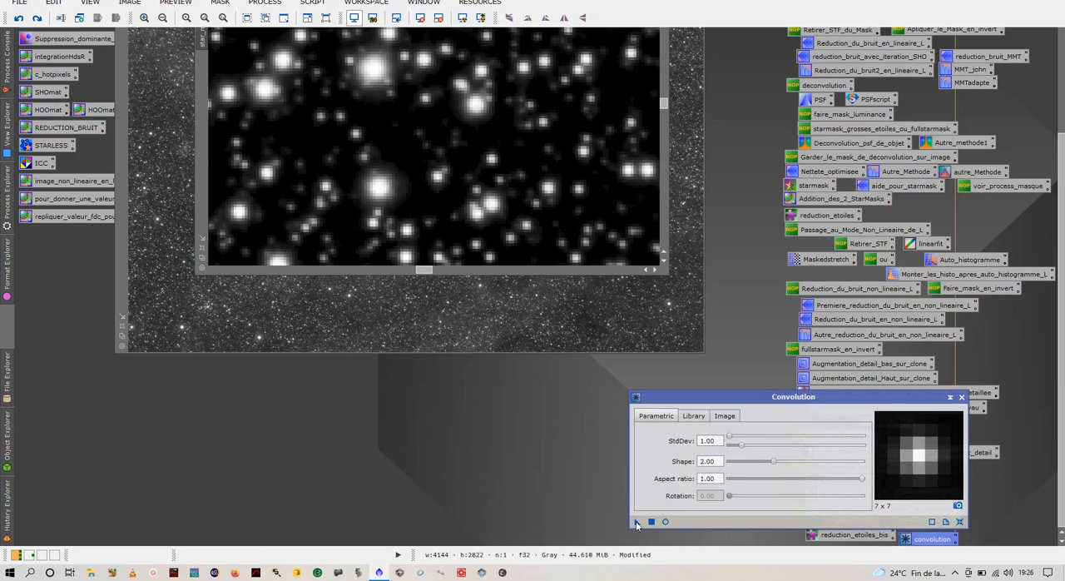
drag(636, 521, 500, 179)
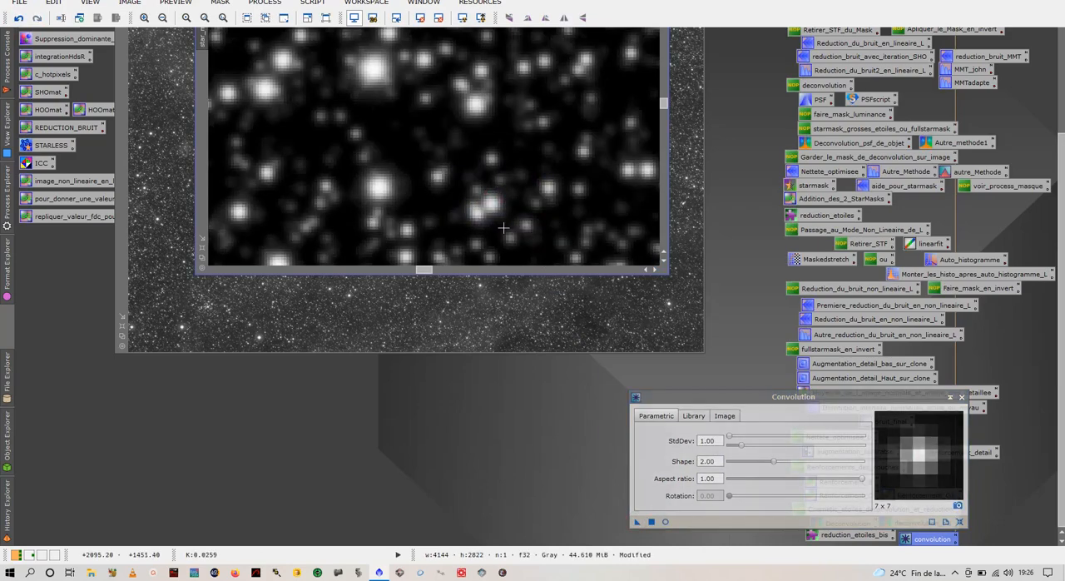
click(962, 397)
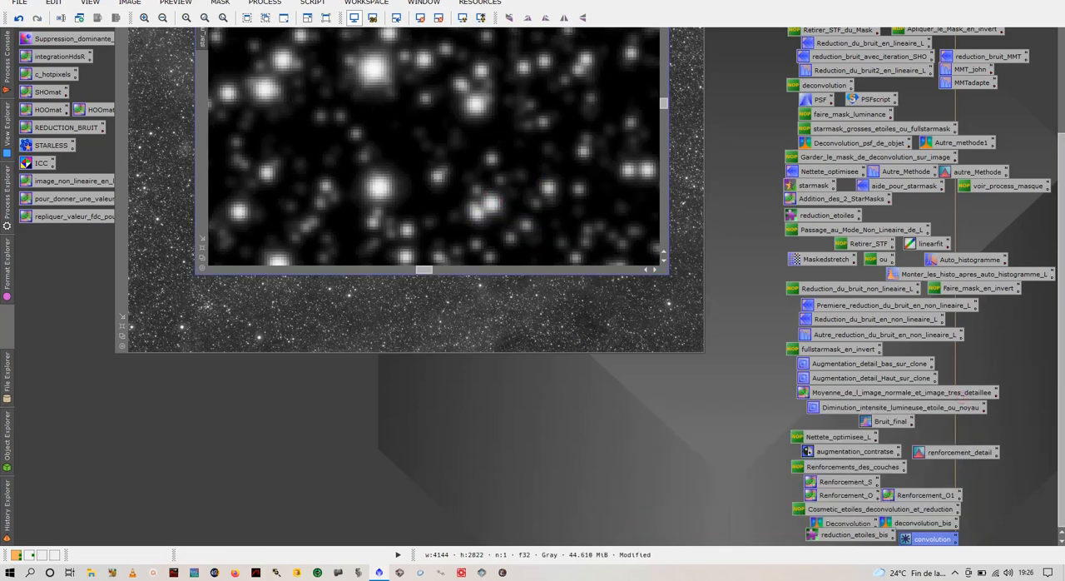
Step: Check the softened stars in star_mask_clone_clone and apply it as a mask to the H image
scroll(1061, 256, up, 5)
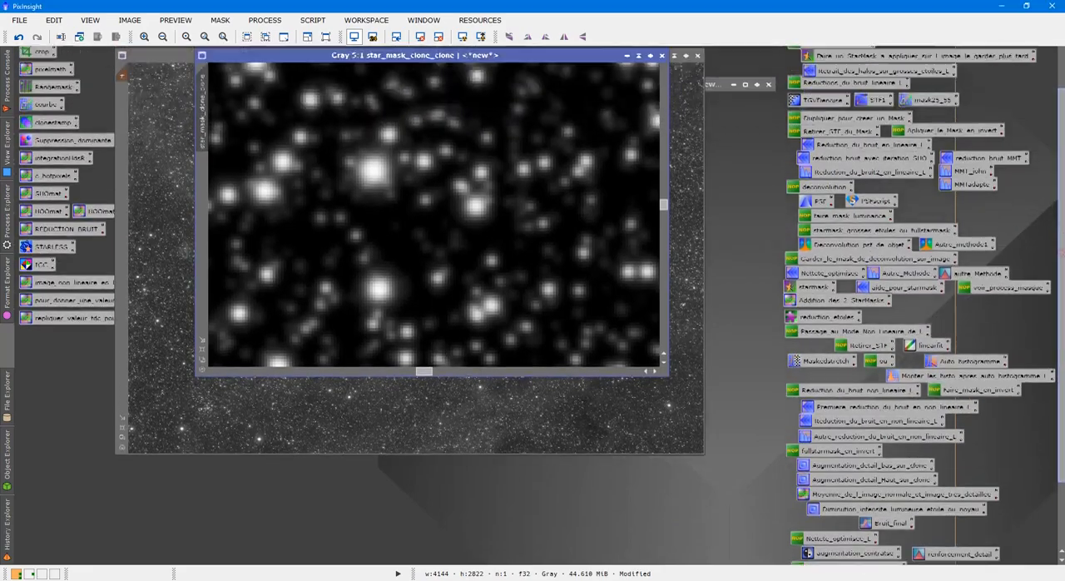
scroll(525, 235, down, 4)
scroll(525, 236, up, 1)
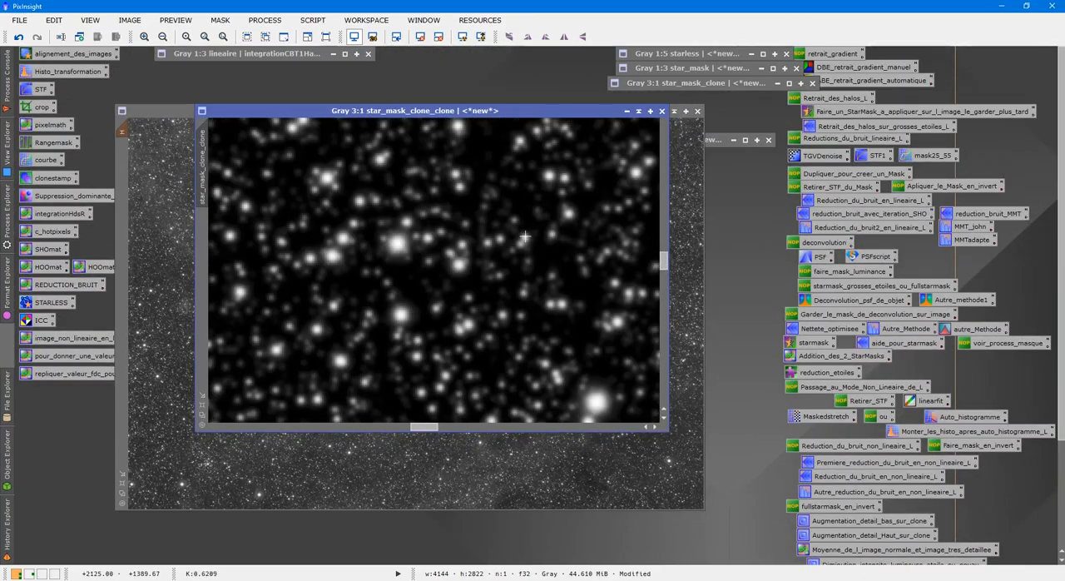
scroll(525, 235, down, 4)
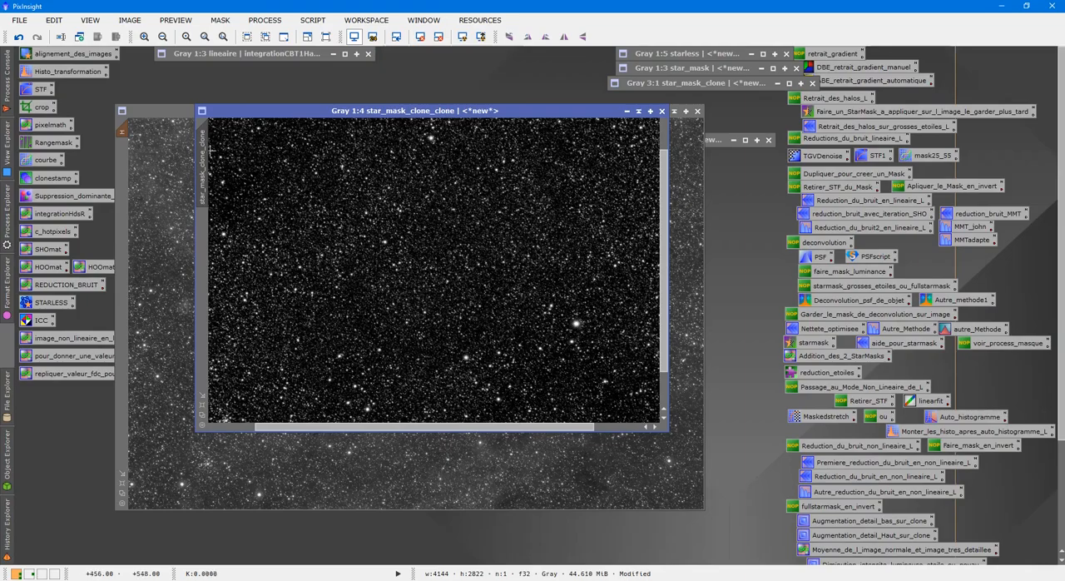
drag(201, 171, 125, 175)
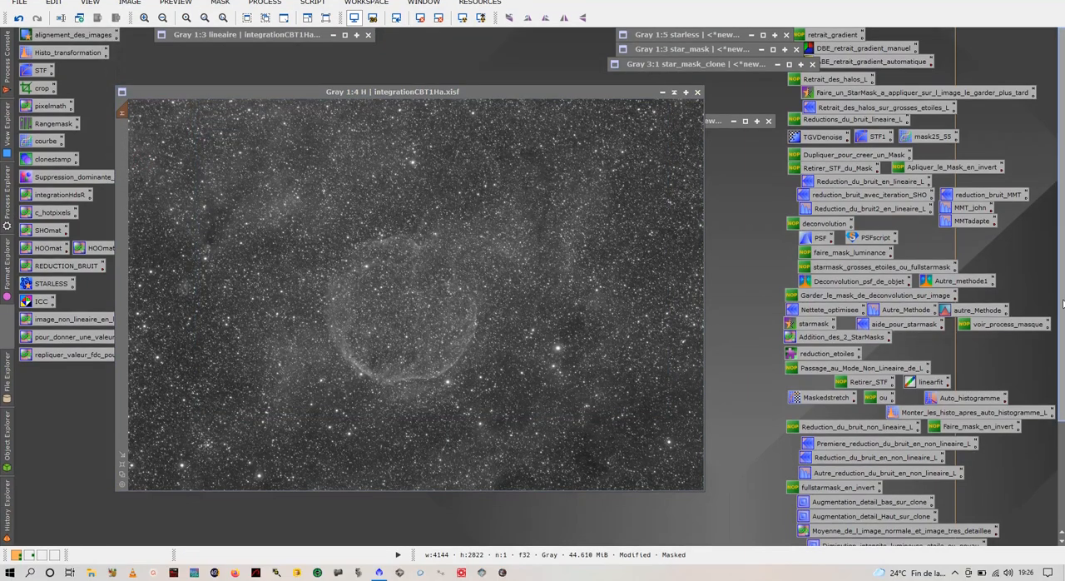
Step: Open the saved reduction_etoiles_bis process and apply its MorphologicalTransformation to the masked H image
drag(1062, 320, 1061, 426)
double_click(853, 536)
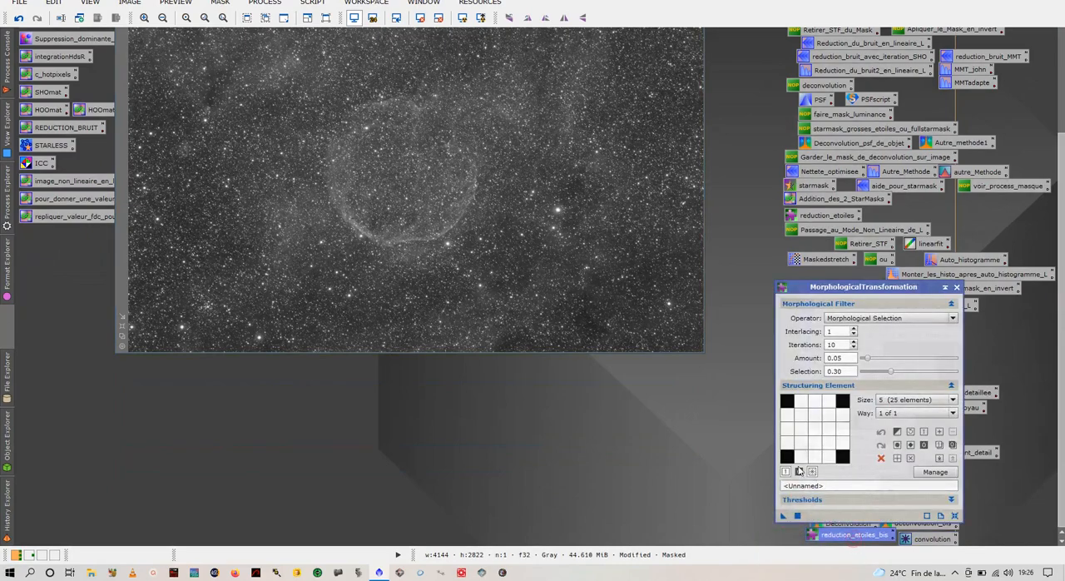
drag(1061, 197, 1047, 85)
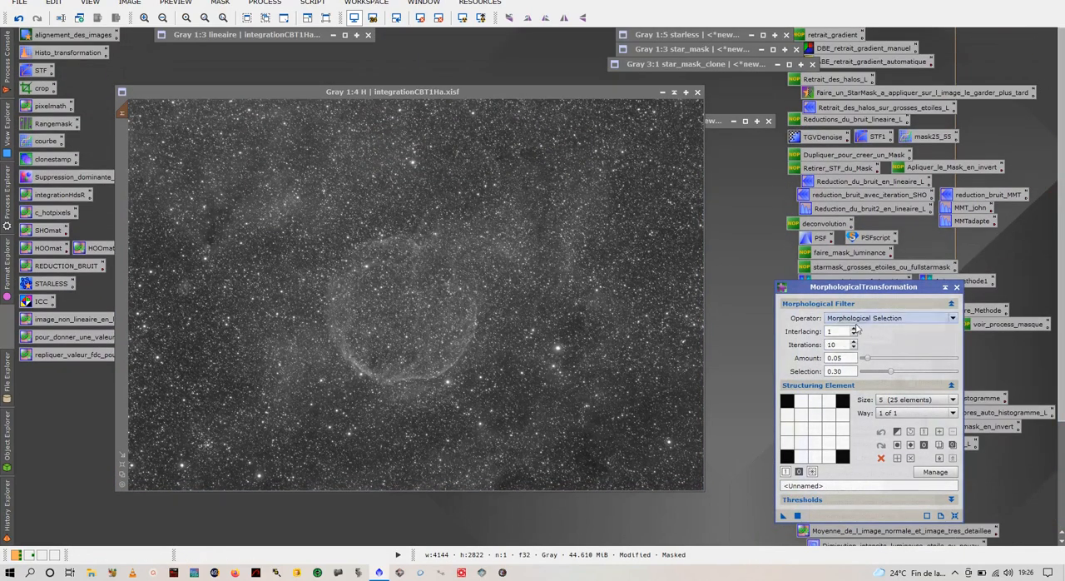
scroll(563, 363, up, 6)
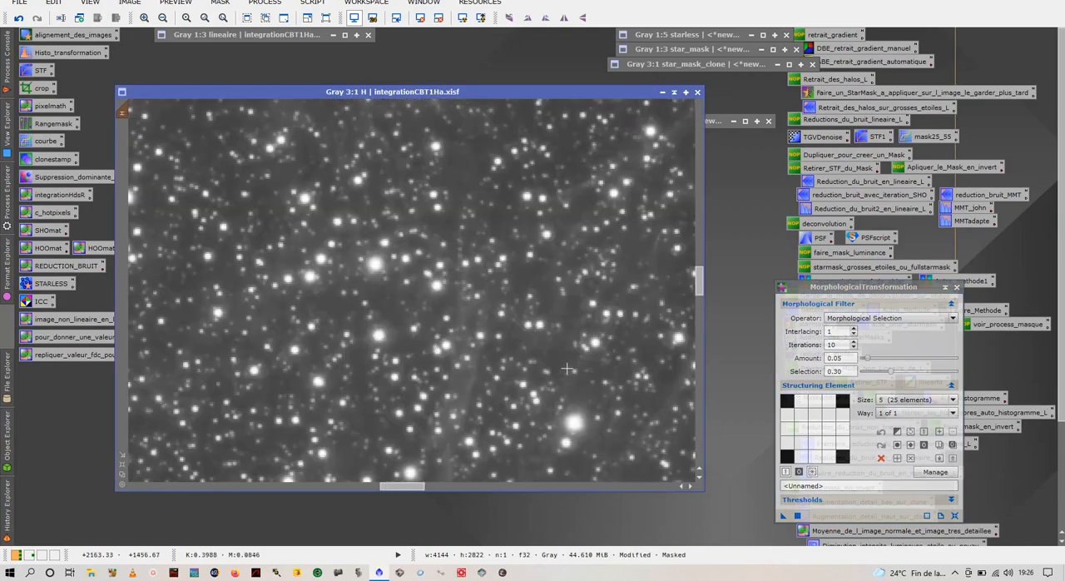
drag(782, 516, 377, 241)
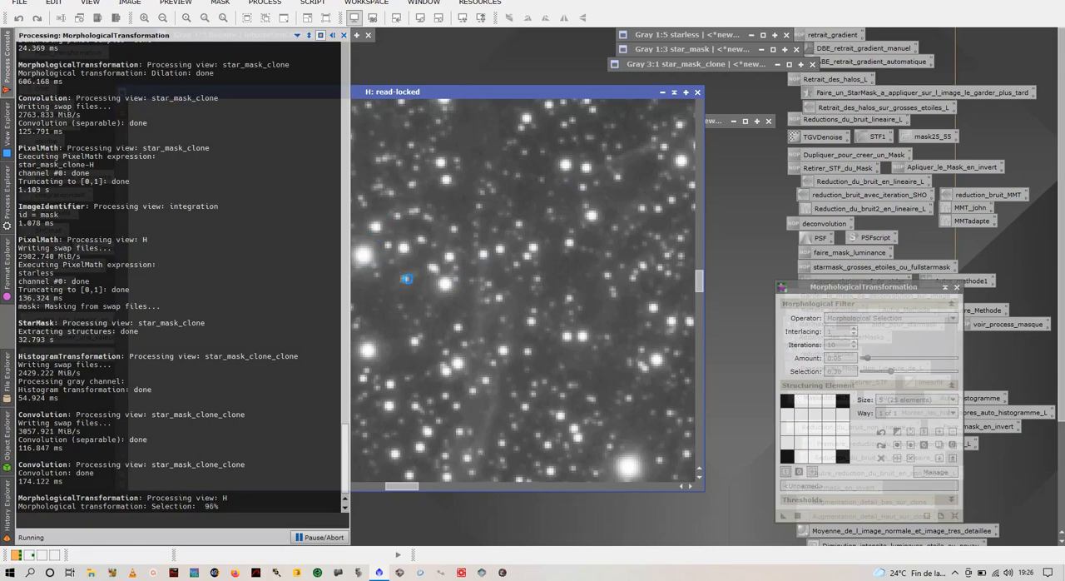
scroll(488, 281, up, 3)
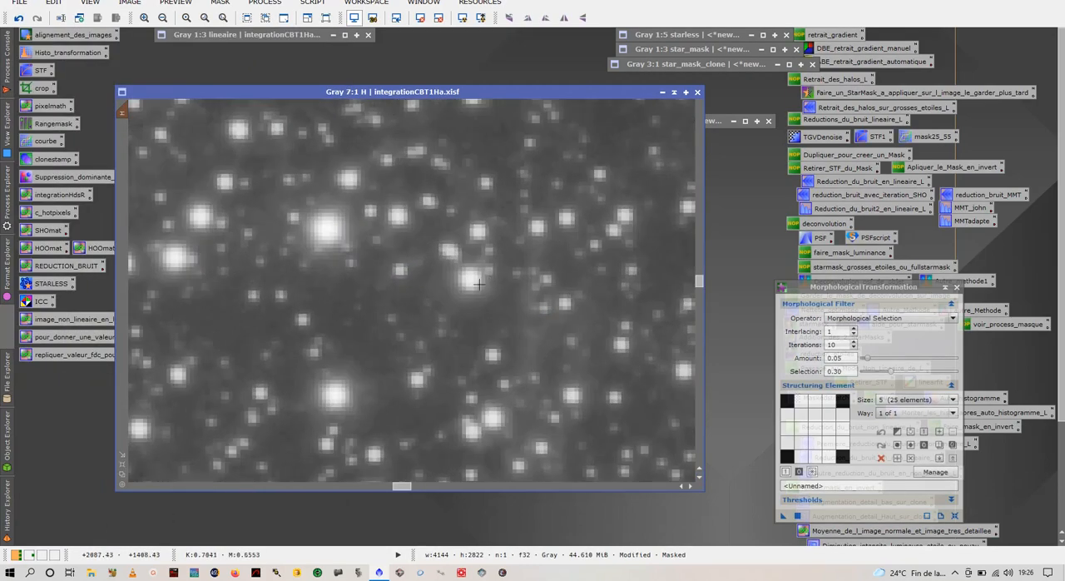
Step: Compare H before and after the star reduction by undoing and redoing it, and close the MorphologicalTransformation dialog
click(19, 17)
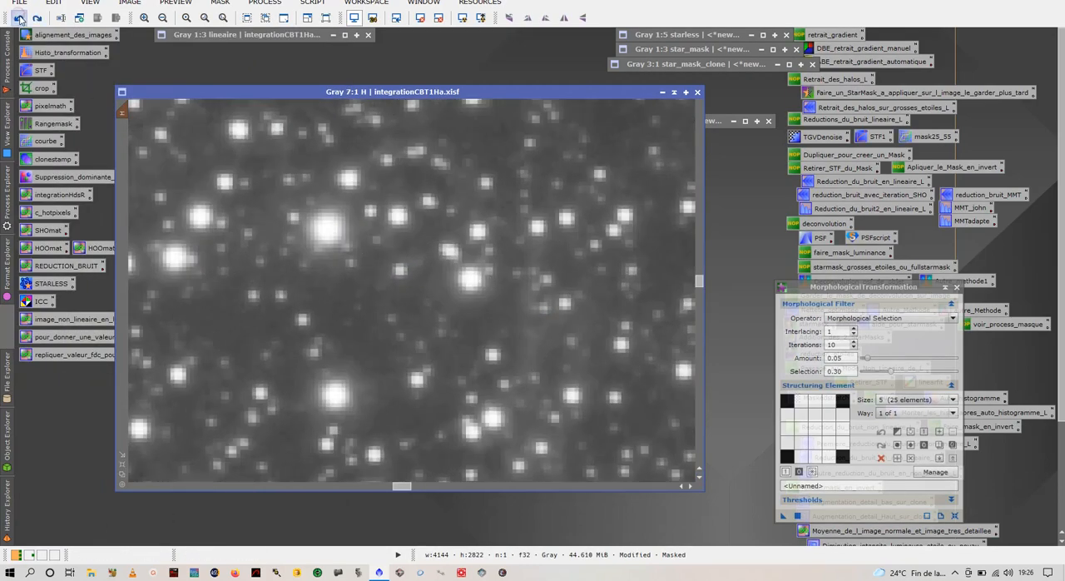
click(37, 18)
scroll(358, 299, down, 9)
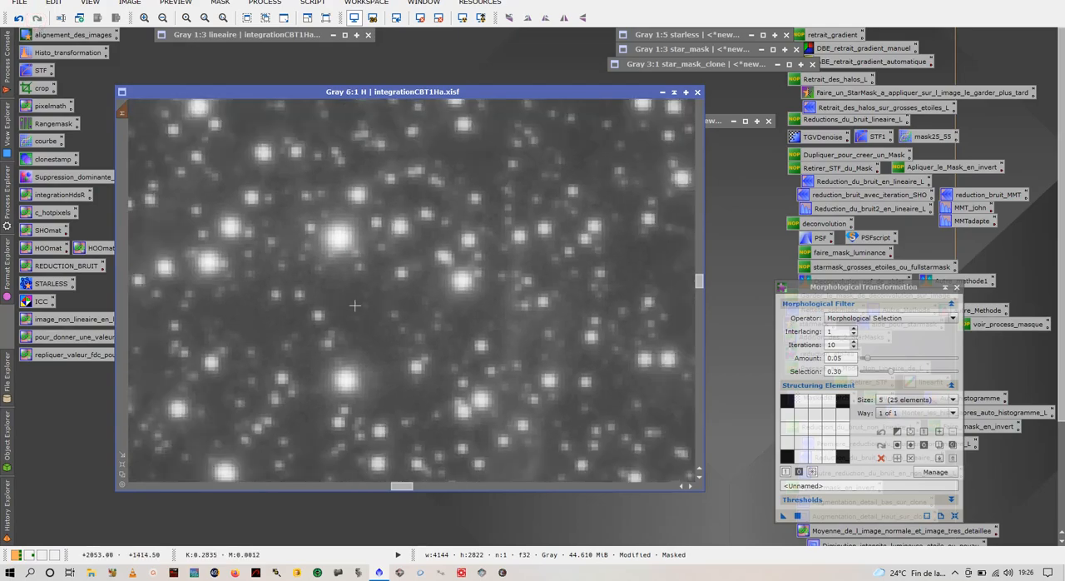
scroll(392, 288, down, 1)
scroll(392, 288, up, 1)
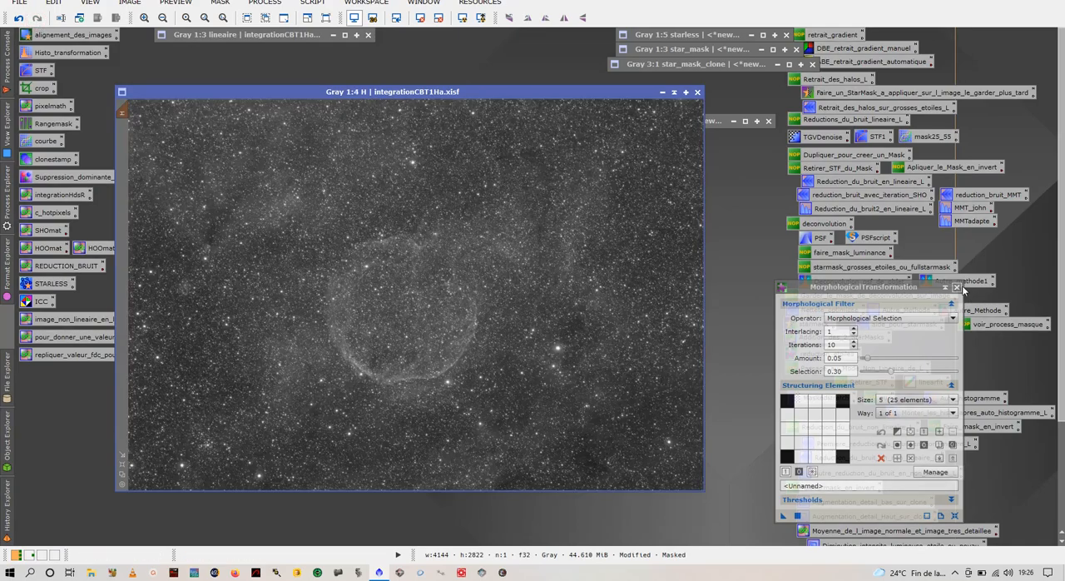
click(956, 287)
Step: Remove the mask from H, move H aside and iconize star_mask_clone_clone among the other iconized images
right_click(386, 171)
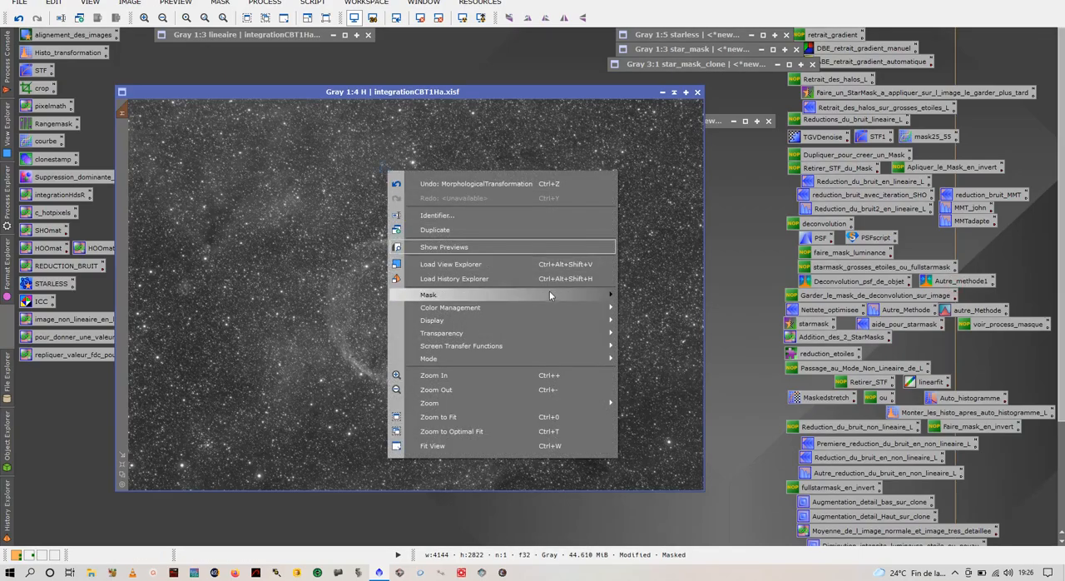
mouse_move(549, 294)
click(657, 309)
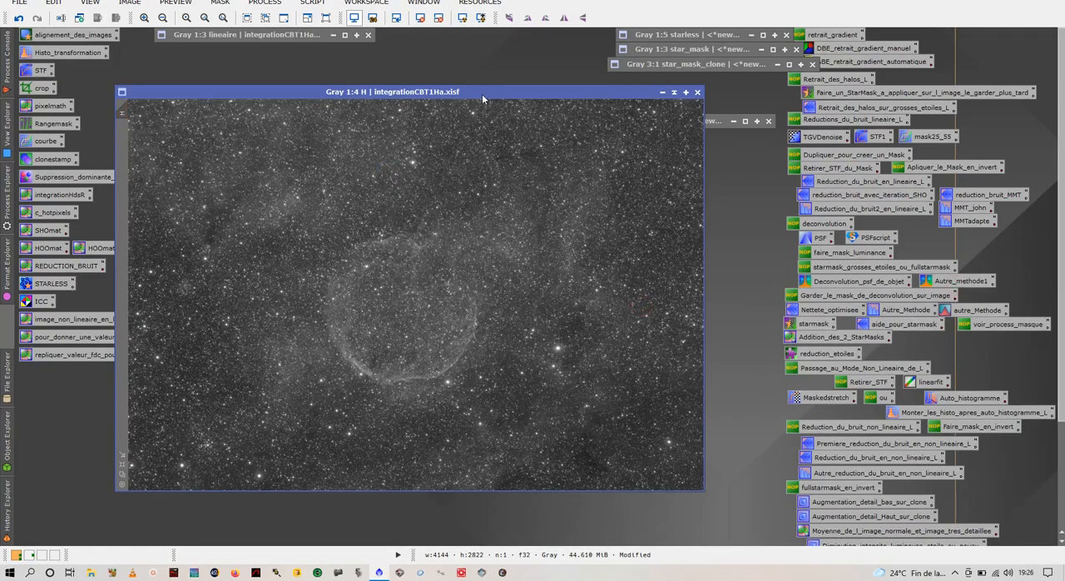
drag(482, 94, 733, 61)
click(494, 123)
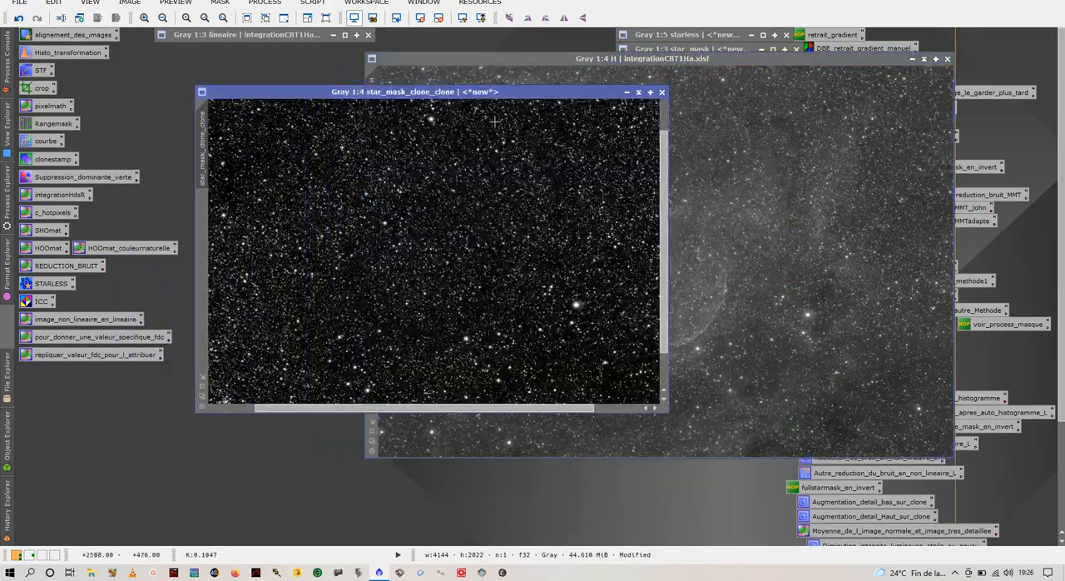
click(639, 93)
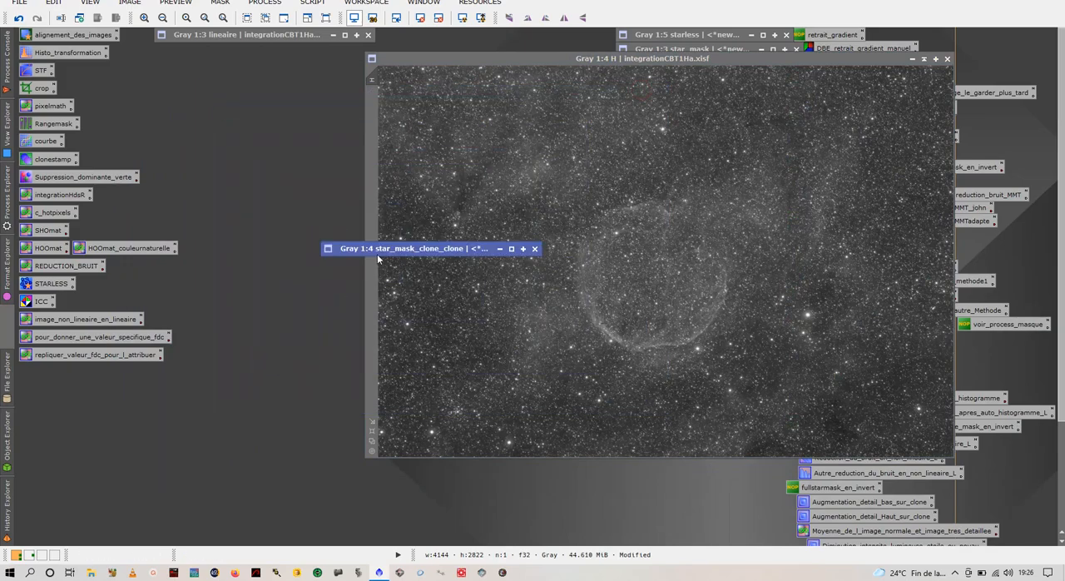
drag(391, 247, 476, 32)
click(496, 84)
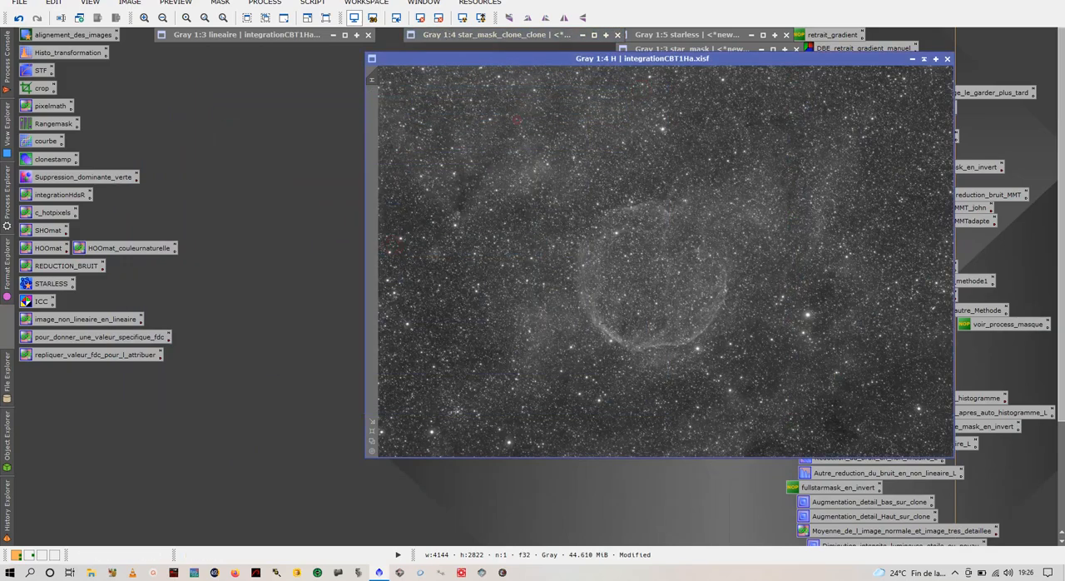
Step: Restore the lineaire image, fit its whole view and place it side by side with H for comparison
double_click(280, 39)
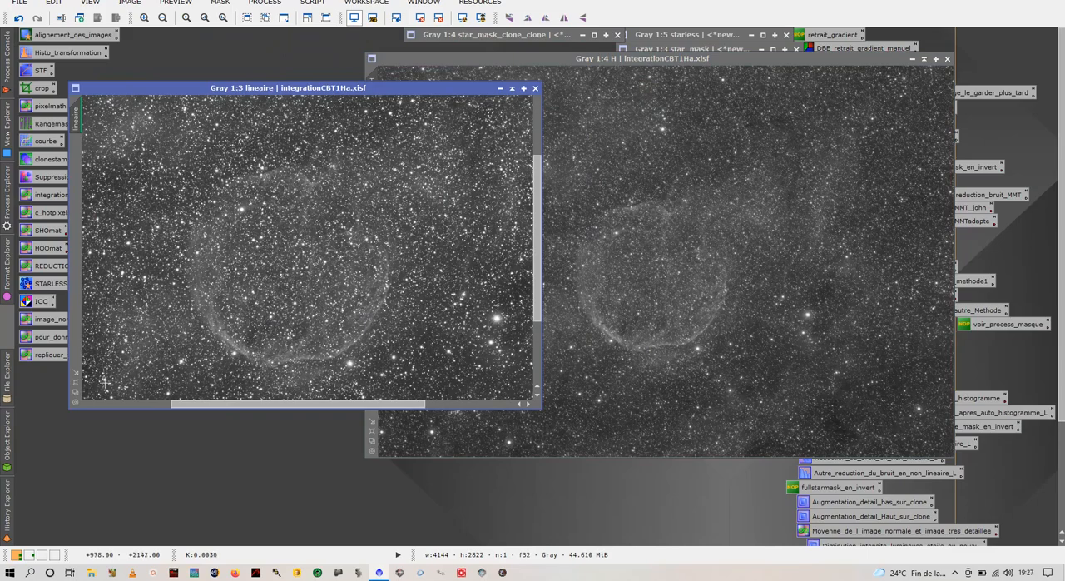
click(76, 382)
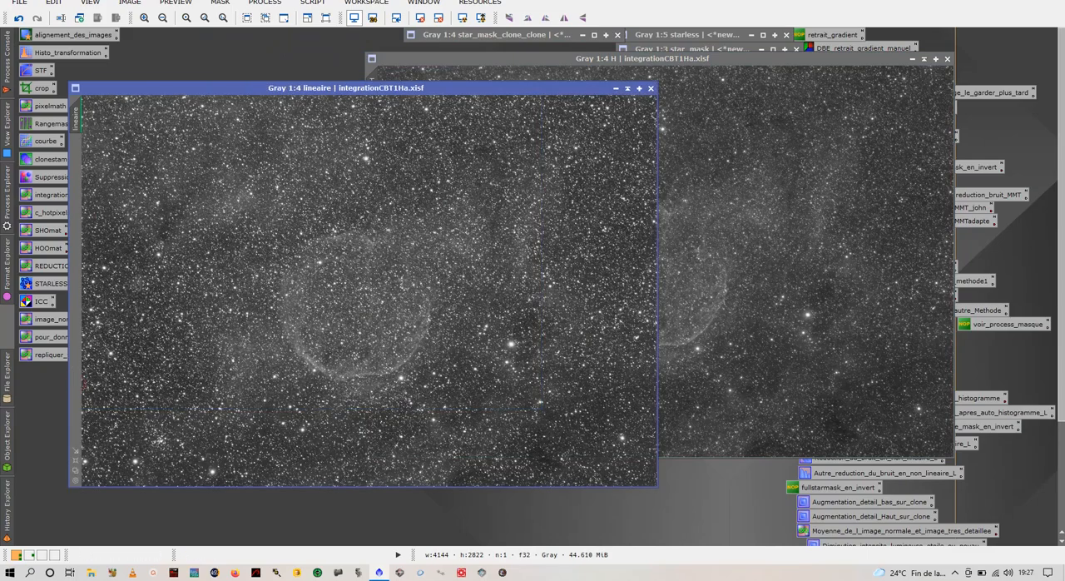
drag(468, 83, 418, 55)
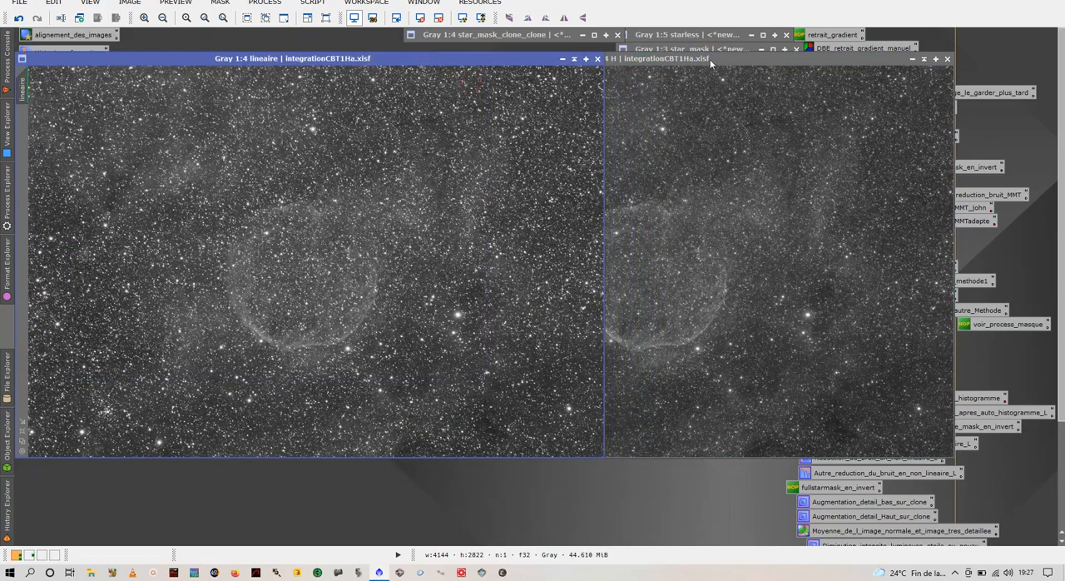
drag(710, 59, 833, 59)
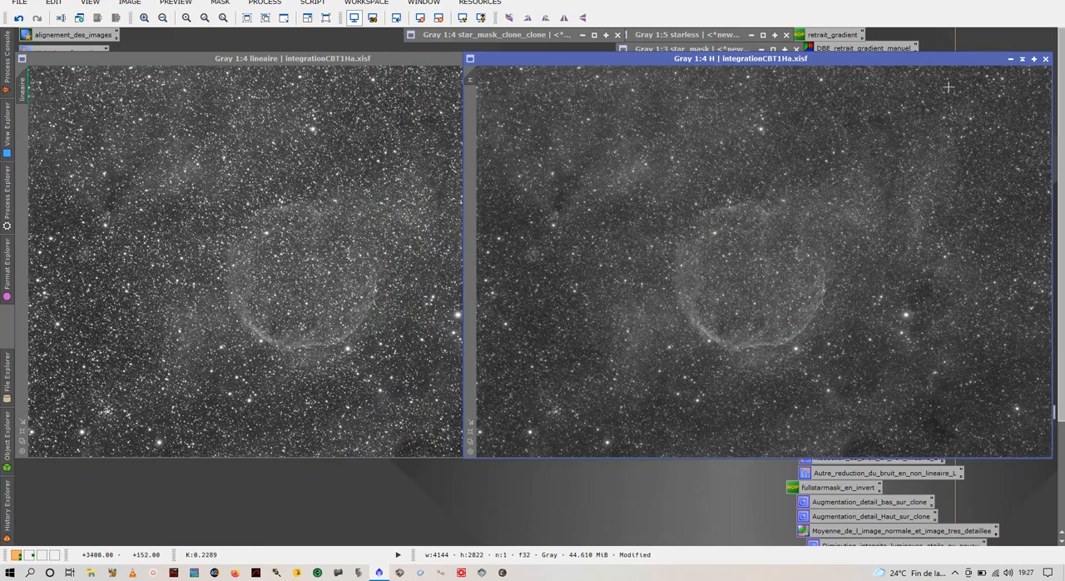
Step: Cancel closing the unsaved H image and iconize it instead
drag(948, 60, 756, 74)
click(852, 73)
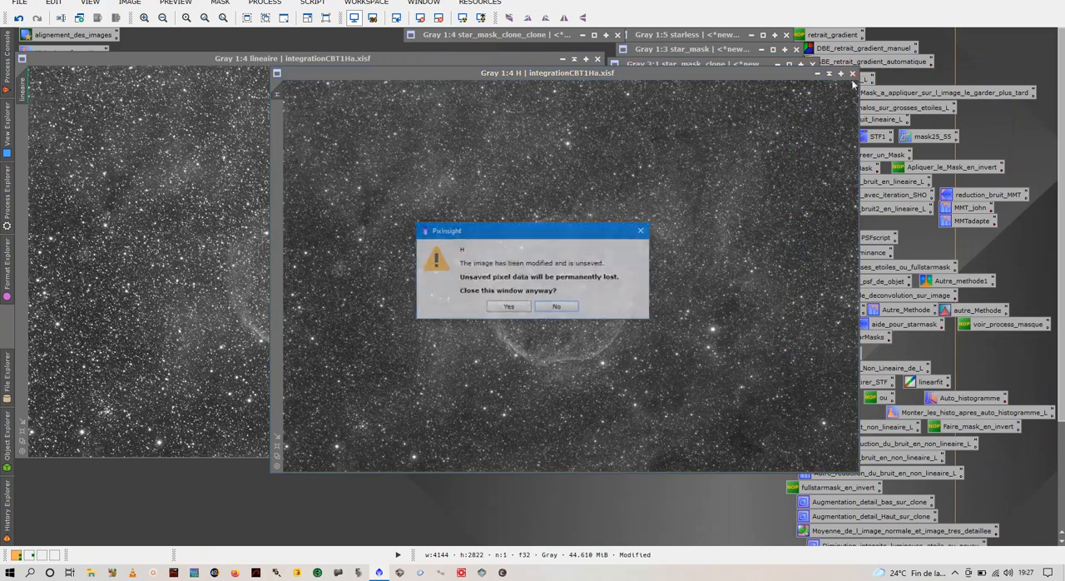
click(554, 307)
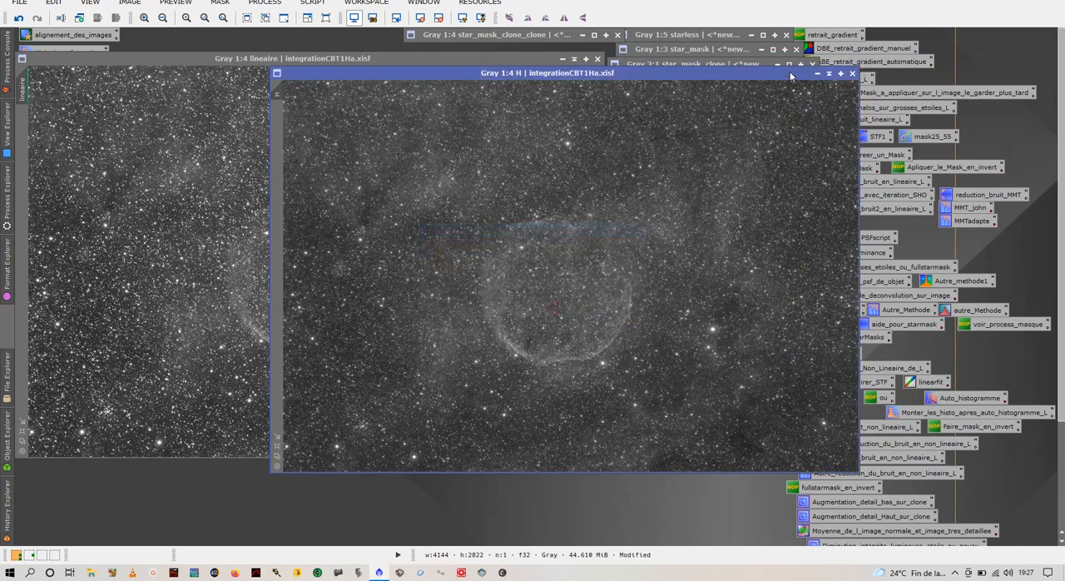
click(827, 75)
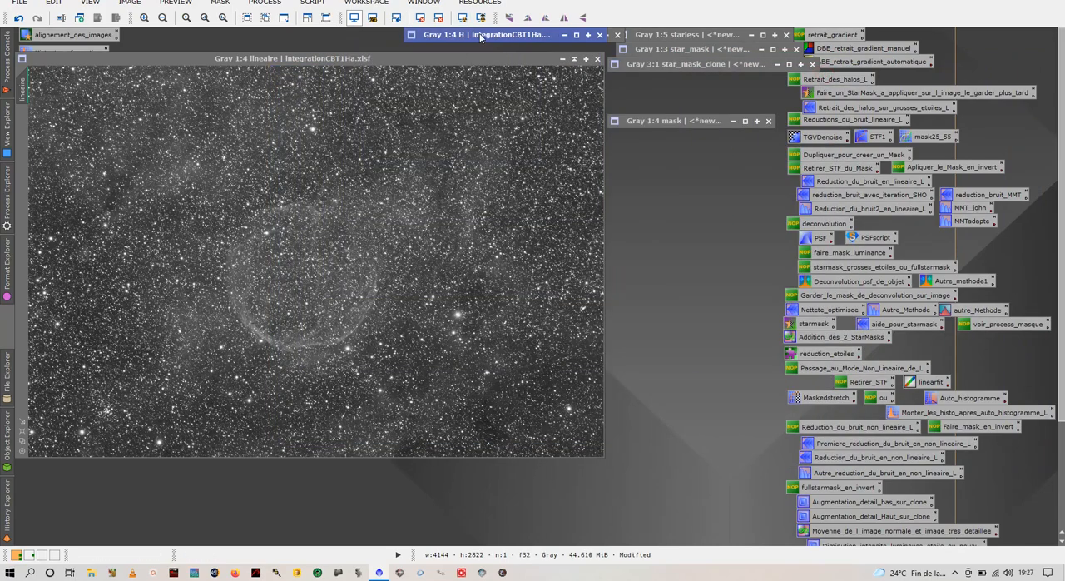
Step: Move the lineaire image toward the middle of the workspace, reset its screen stretch and apply an automatic one
drag(422, 59, 574, 86)
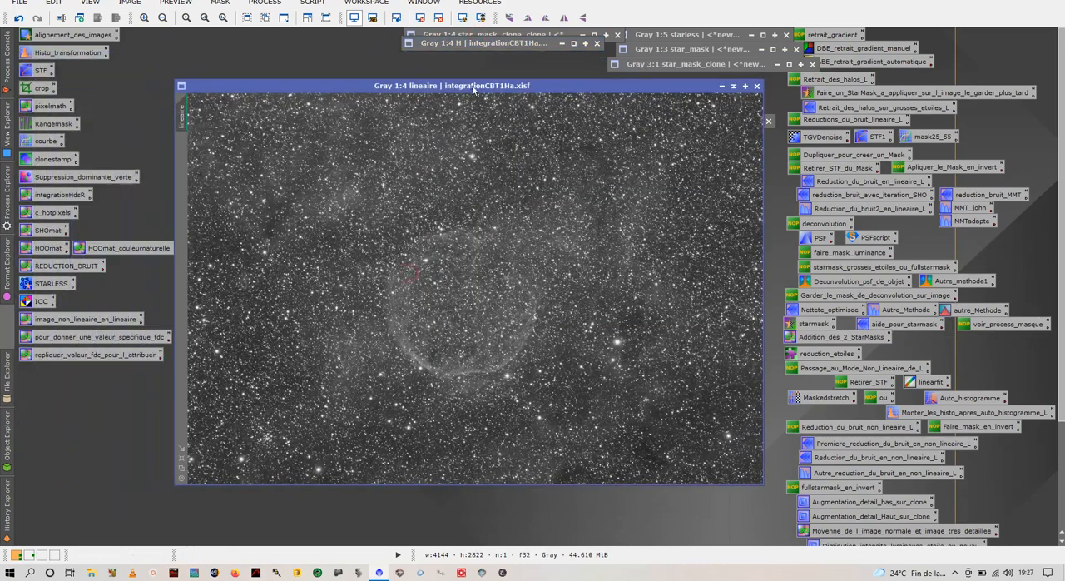
click(421, 18)
click(463, 17)
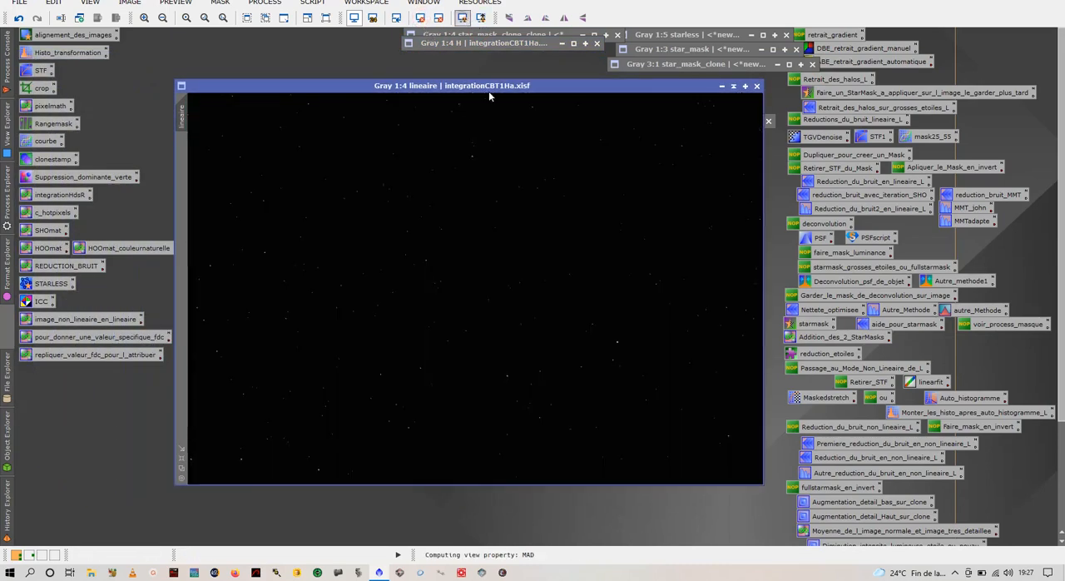
Step: Duplicate the lineaire image, move the duplicate into the free workspace area and iconize the original
right_click(447, 195)
click(494, 255)
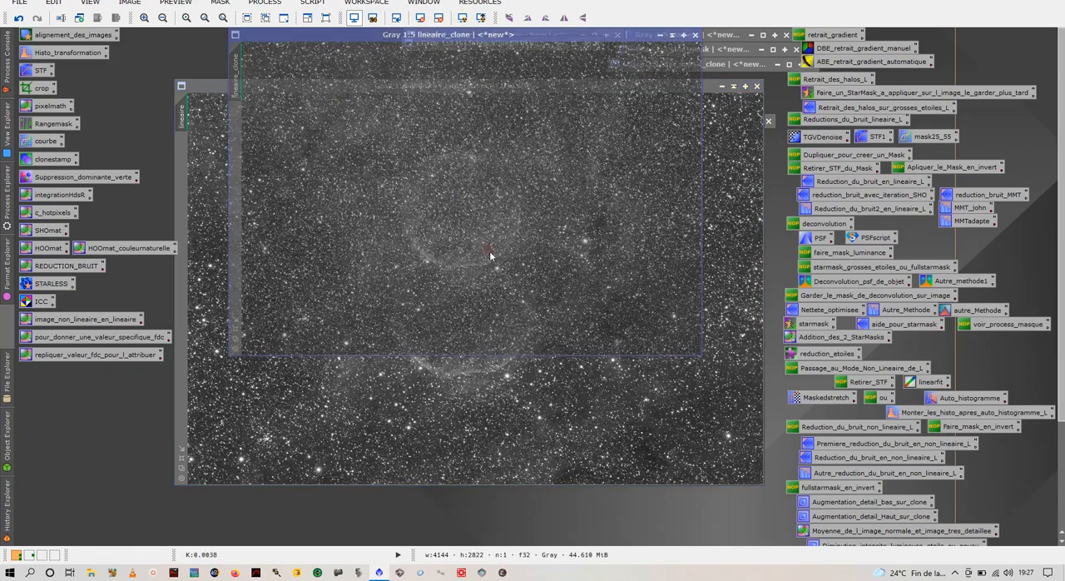
drag(503, 42, 583, 189)
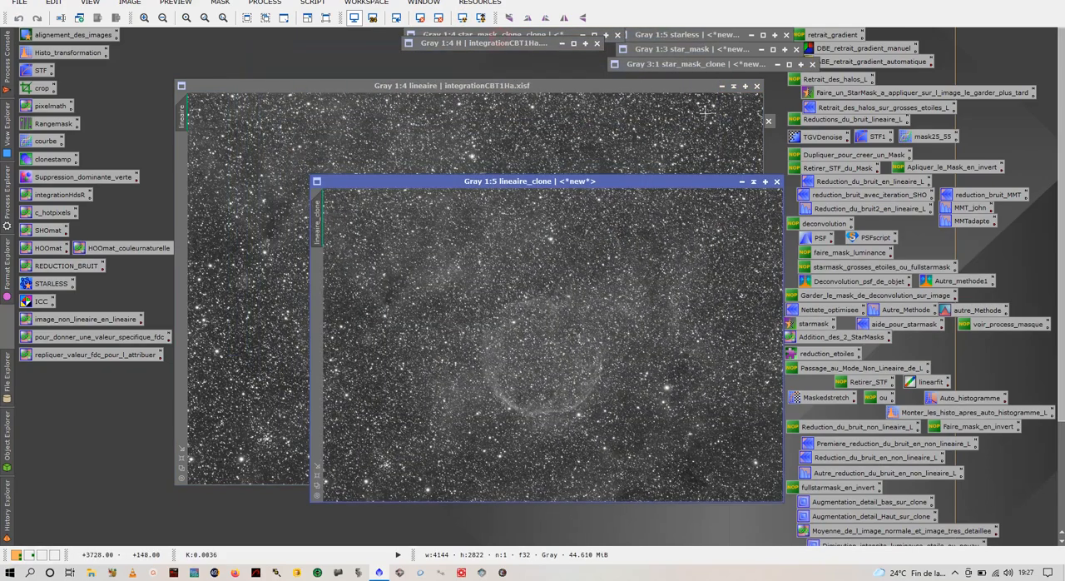
click(733, 85)
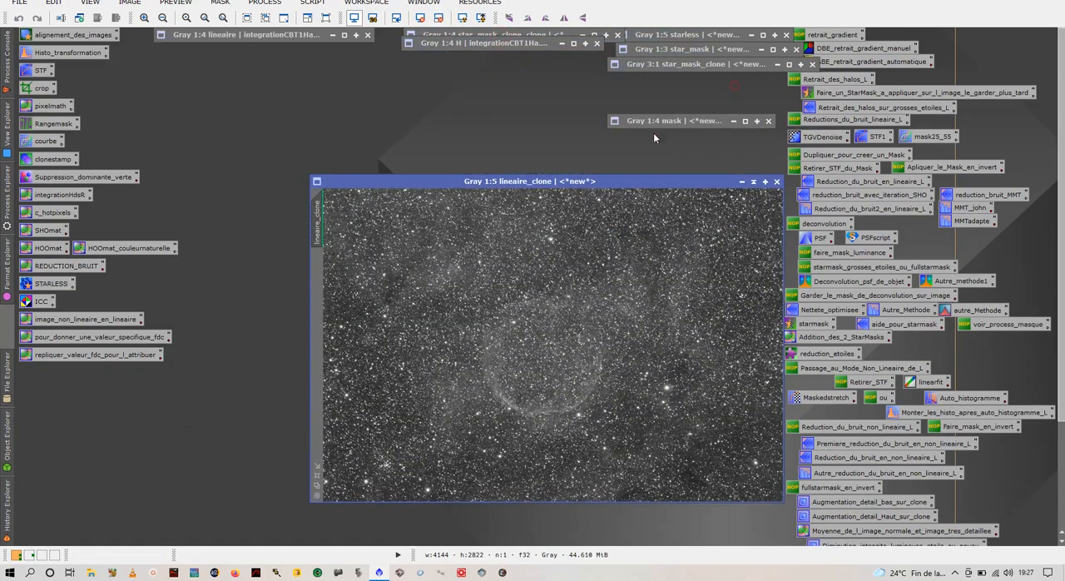
Step: Run the LinearStarNet script on lineaire_clone with Create star mask enabled
click(312, 3)
mouse_move(358, 170)
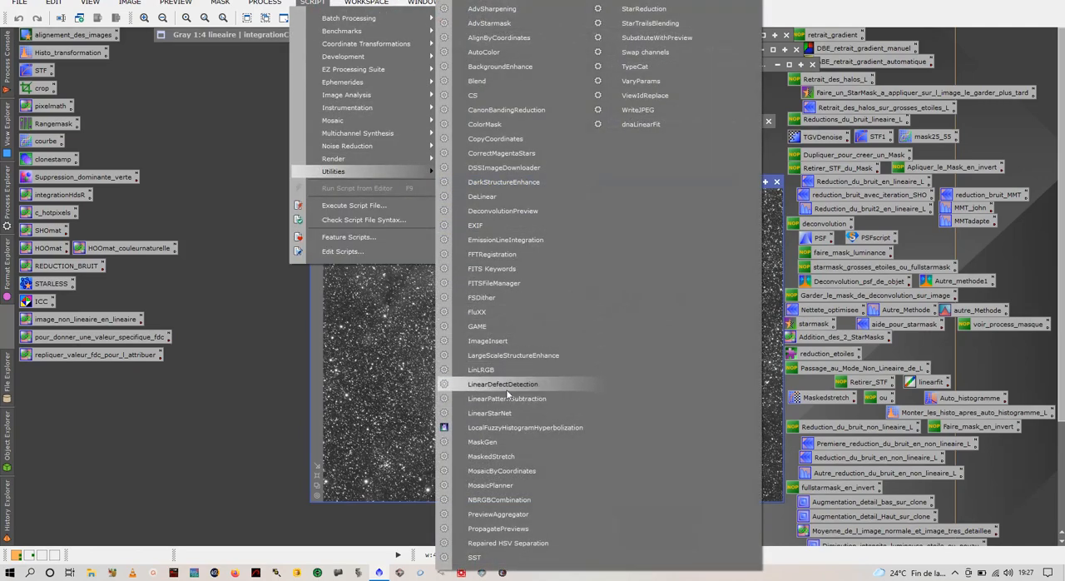
click(502, 414)
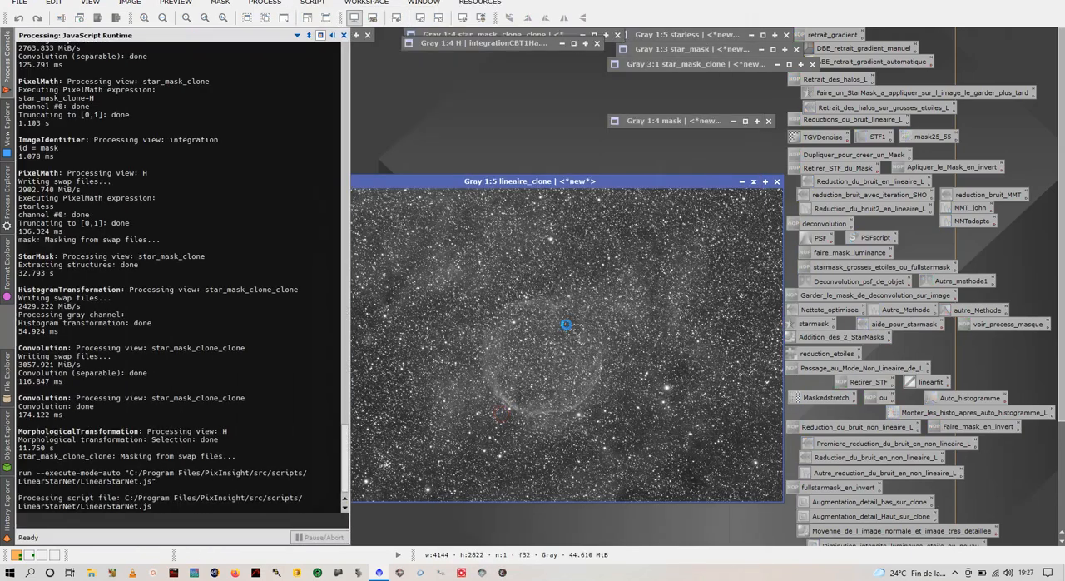
drag(516, 151, 614, 196)
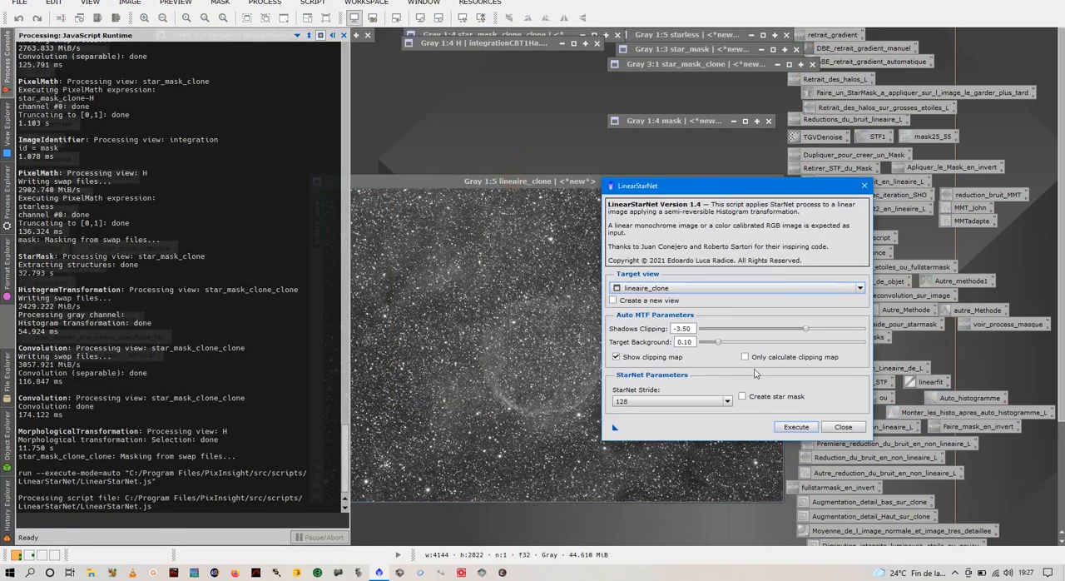
click(743, 397)
click(796, 427)
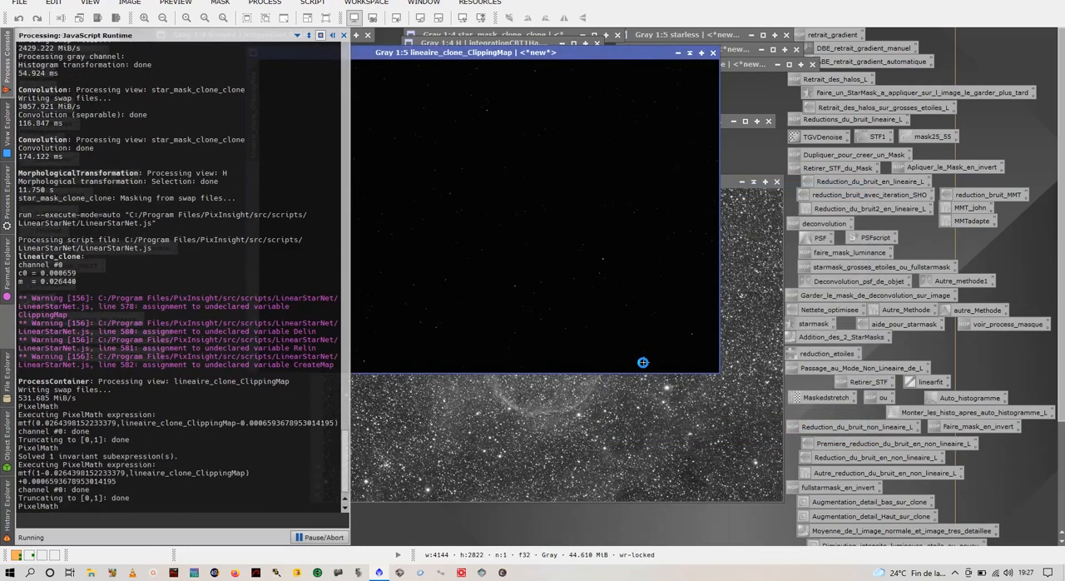
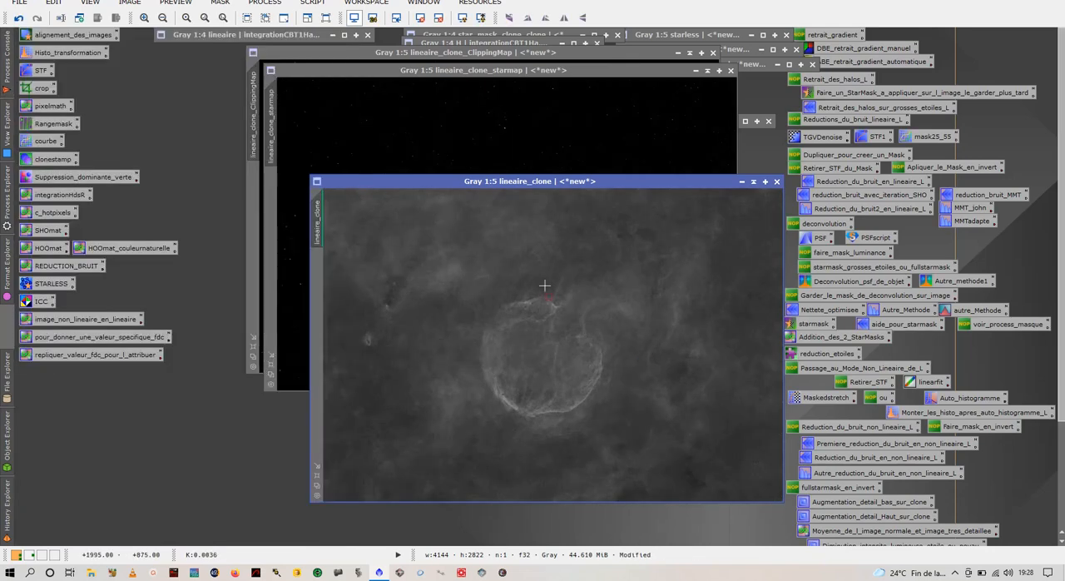
Step: Reset the screen stretch of lineaire_clone, apply an automatic one and move the image aside to inspect its starless background
click(429, 19)
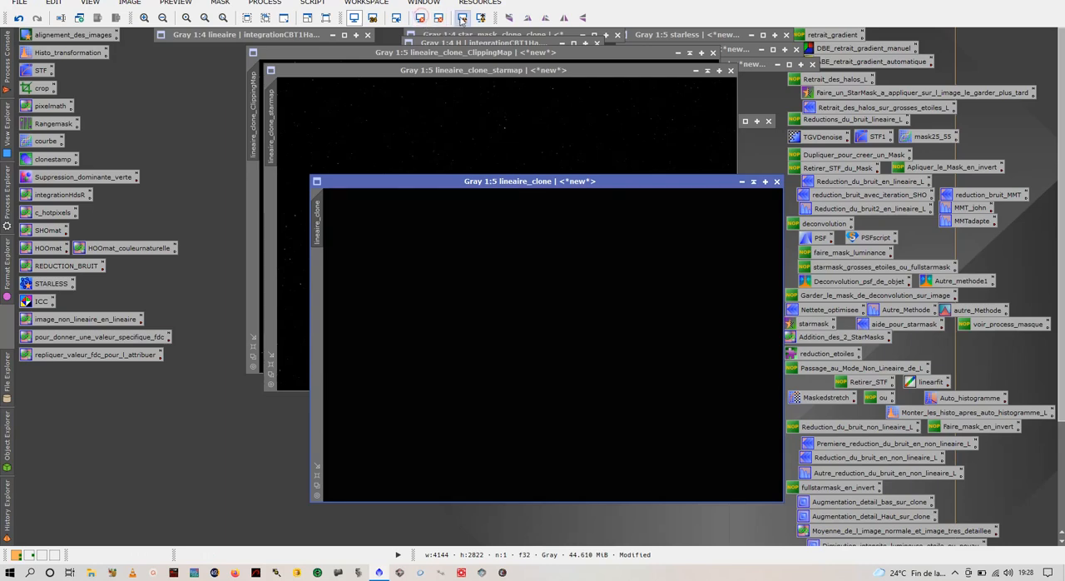
click(461, 17)
drag(579, 181, 318, 143)
scroll(399, 223, up, 3)
scroll(412, 276, up, 1)
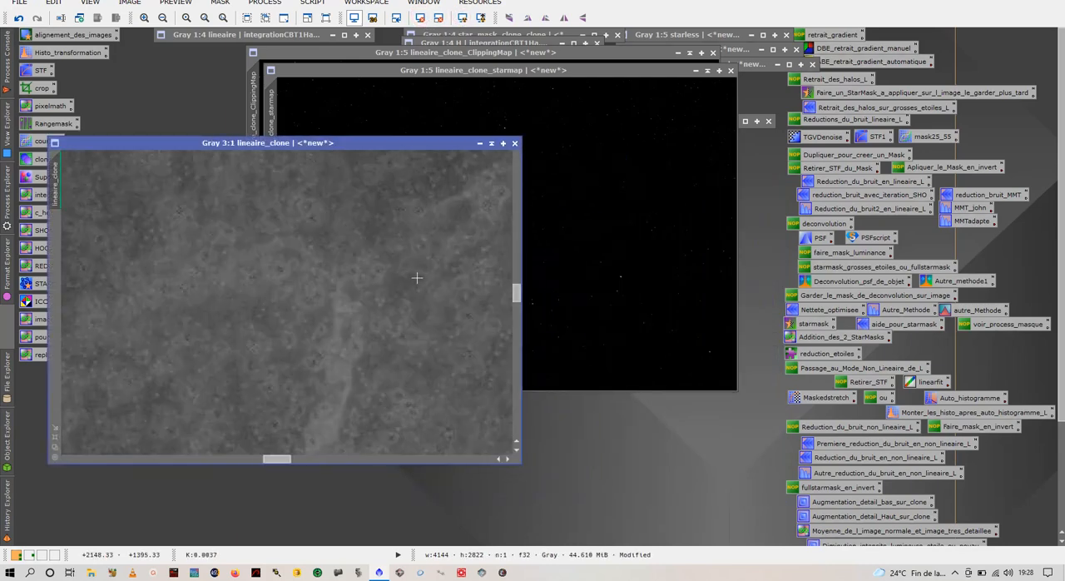
scroll(420, 276, down, 4)
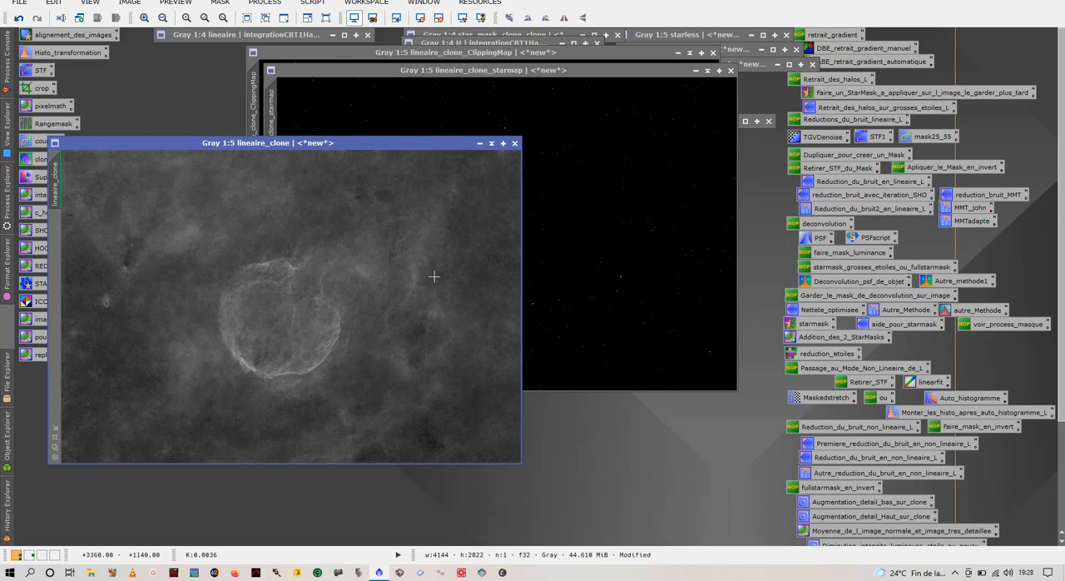
Step: Move lineaire_clone_starmap out of the way and close lineaire_clone_ClippingMap without saving it
click(490, 121)
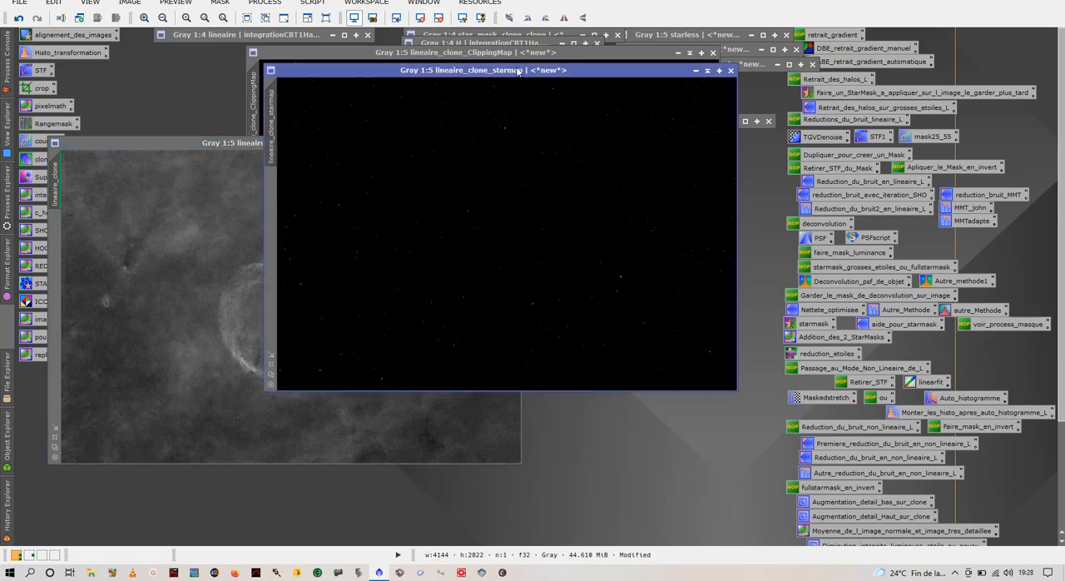
drag(517, 72, 572, 205)
click(535, 93)
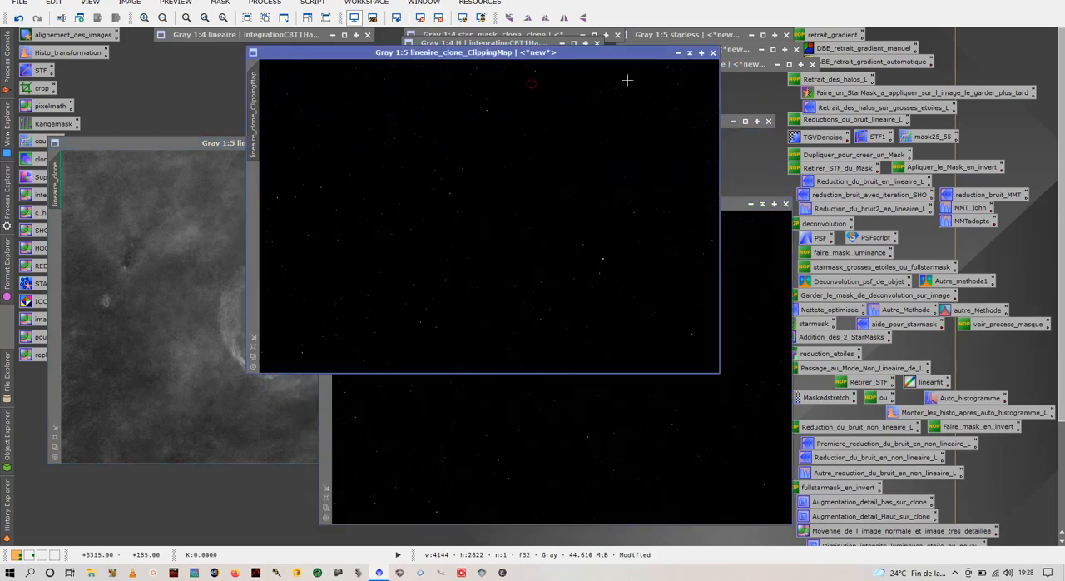
click(712, 52)
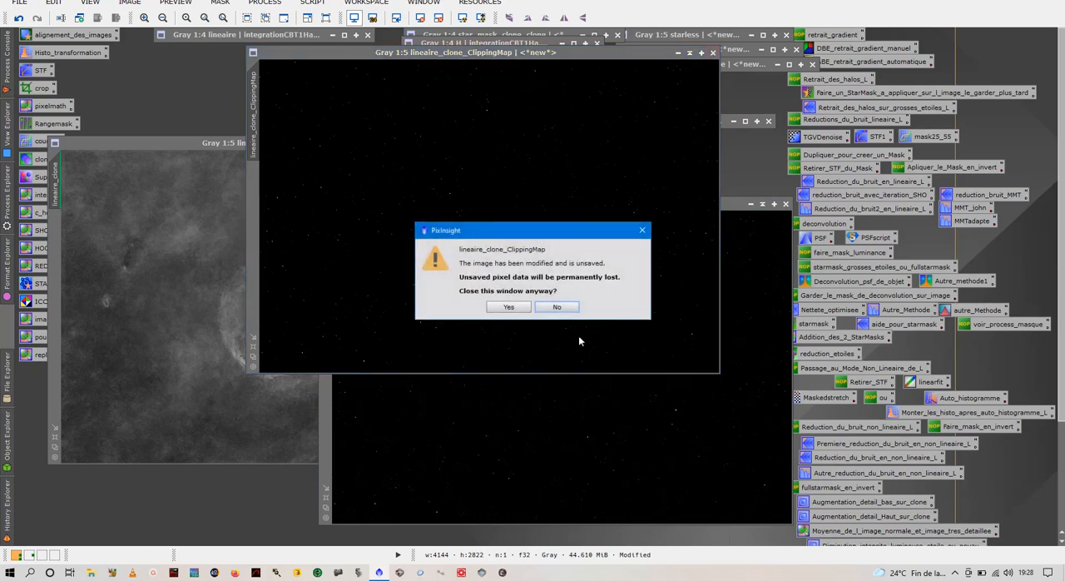
click(524, 309)
Step: Apply an automatic screen stretch to lineaire_clone_starmap and inspect its stars up close
drag(576, 210, 530, 154)
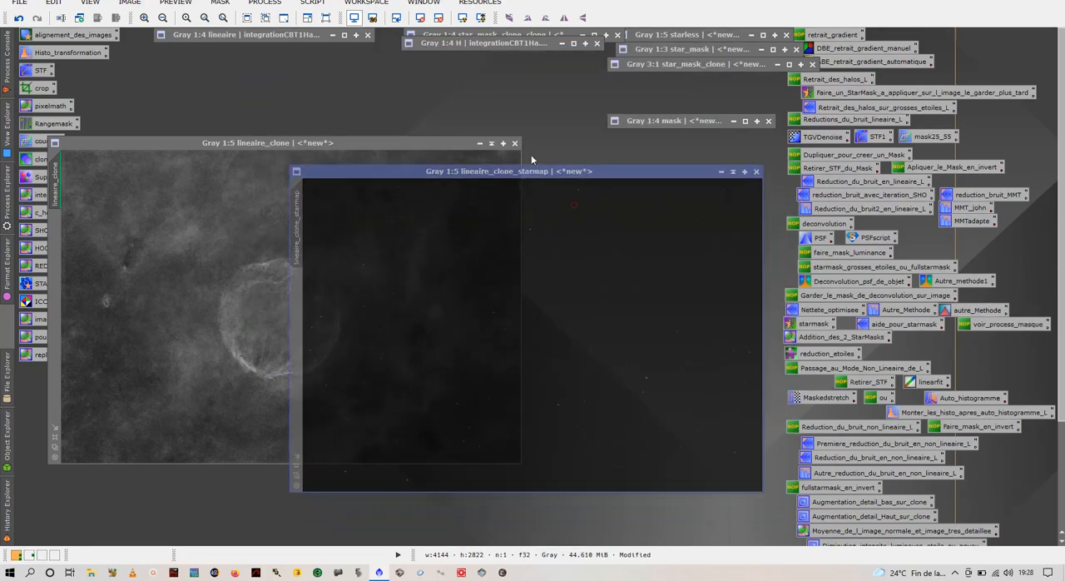
click(462, 17)
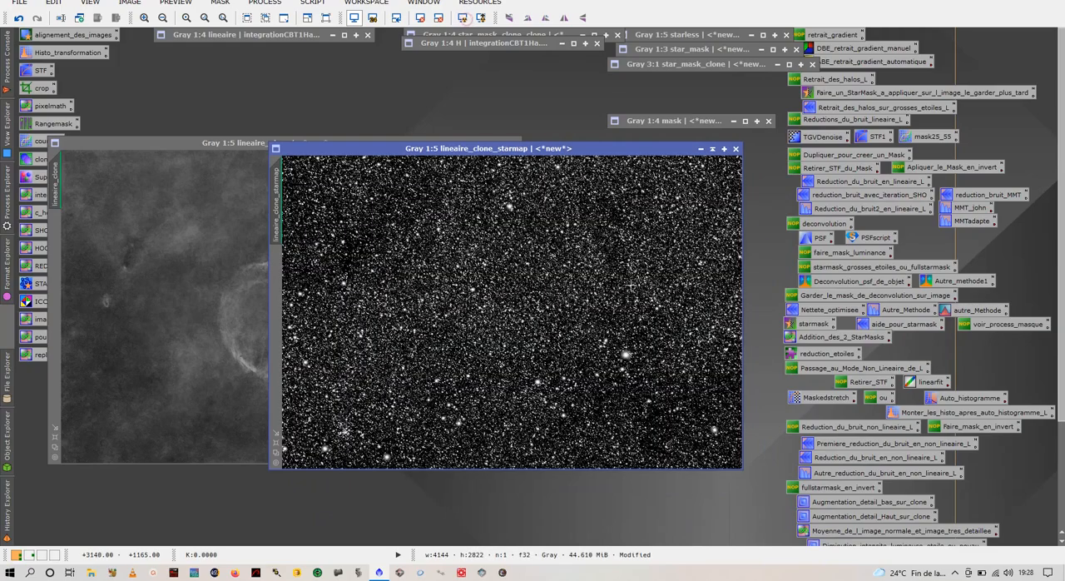
scroll(564, 318, up, 5)
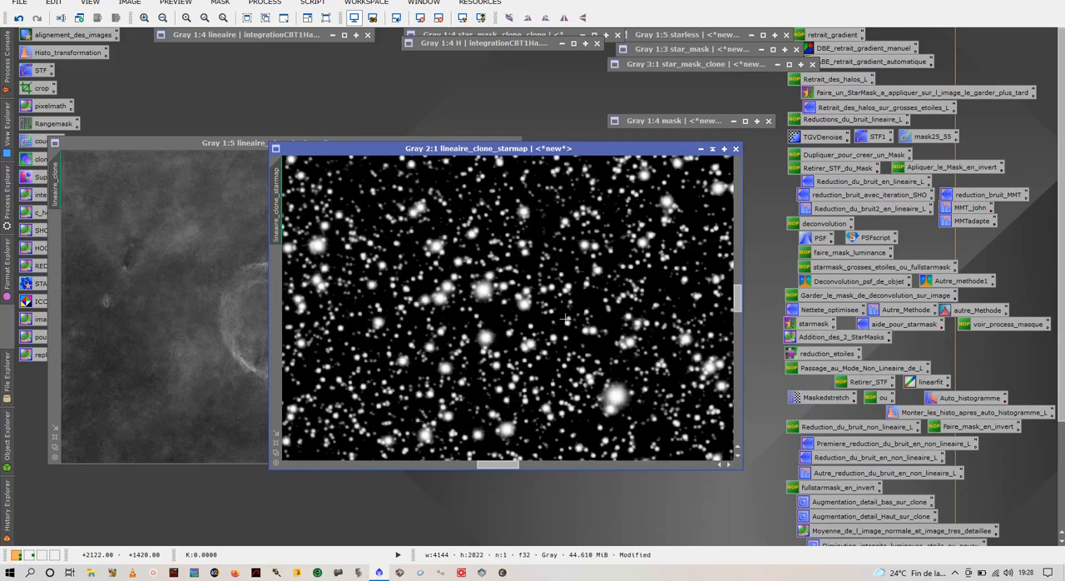
scroll(554, 310, down, 5)
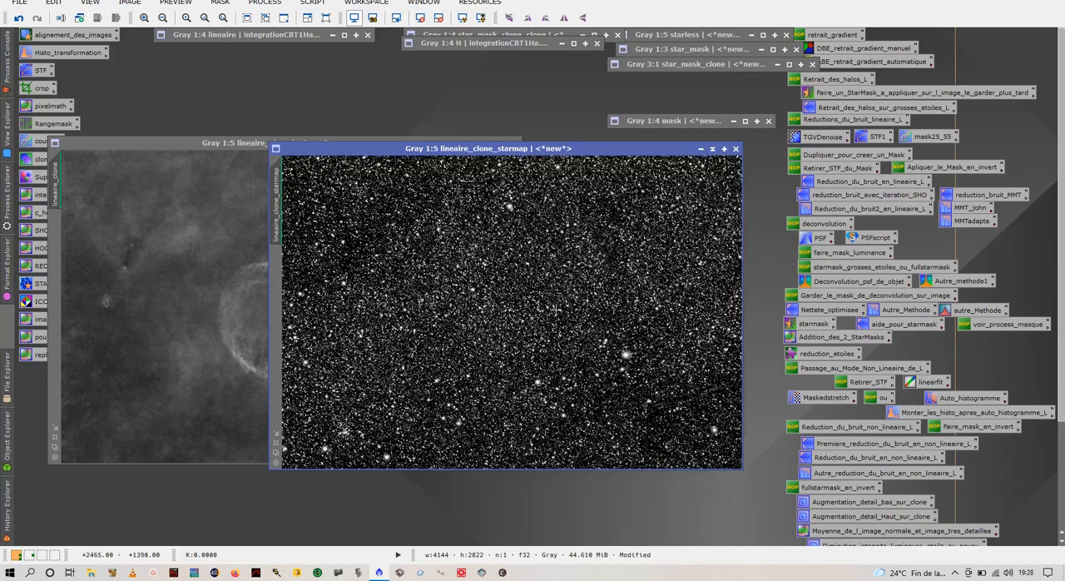
Step: Make the stretch of lineaire_clone_starmap permanent with a script and reset its screen stretch
click(306, 4)
mouse_move(397, 169)
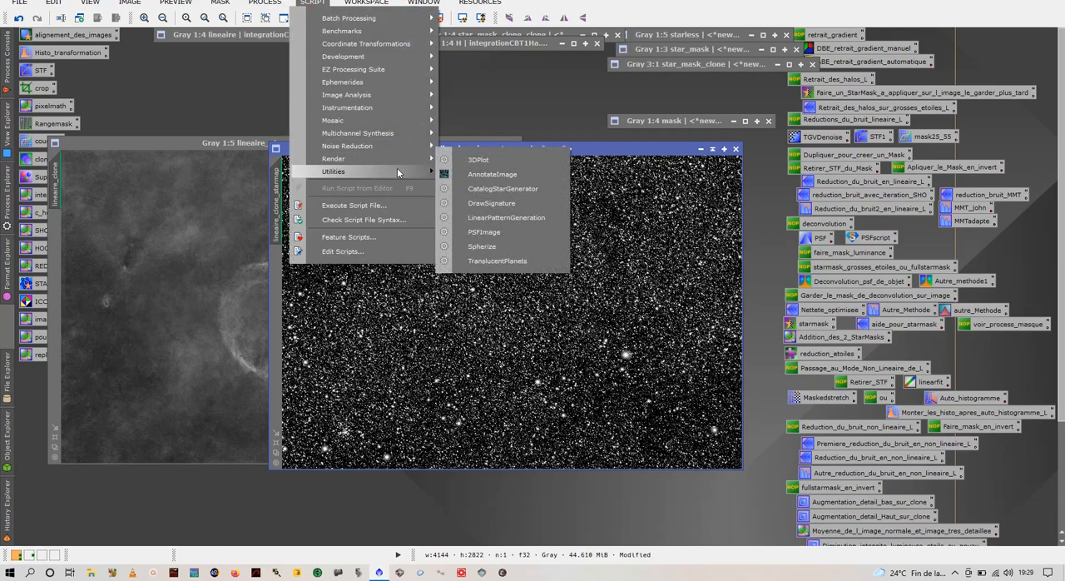
click(481, 198)
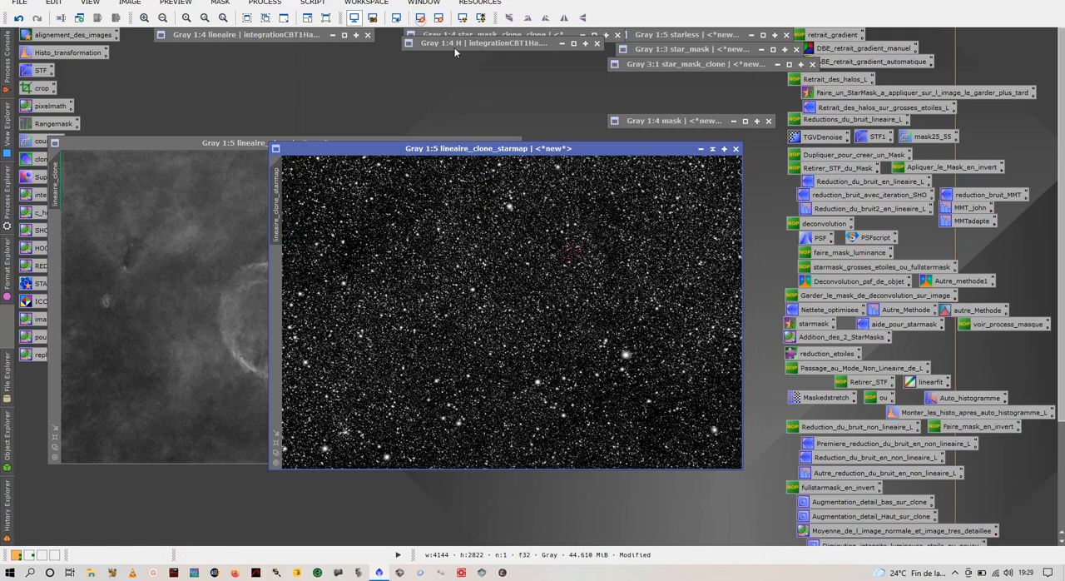
Step: Open the iconized star_mask for comparison, iconize it again and examine the stars of lineaire_clone_starmap up close
drag(464, 43, 474, 63)
double_click(659, 51)
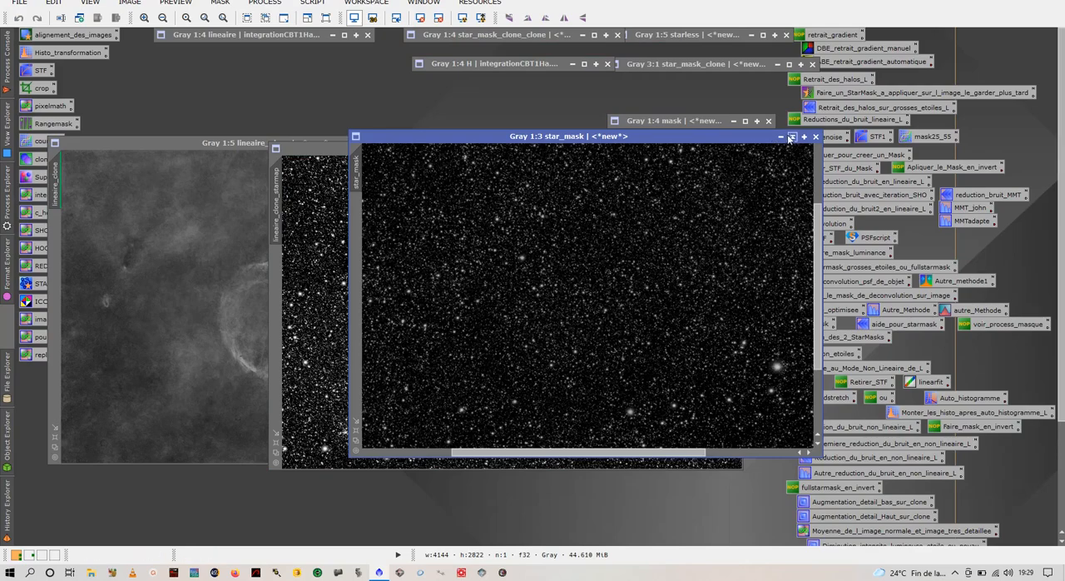
click(792, 137)
scroll(426, 340, up, 7)
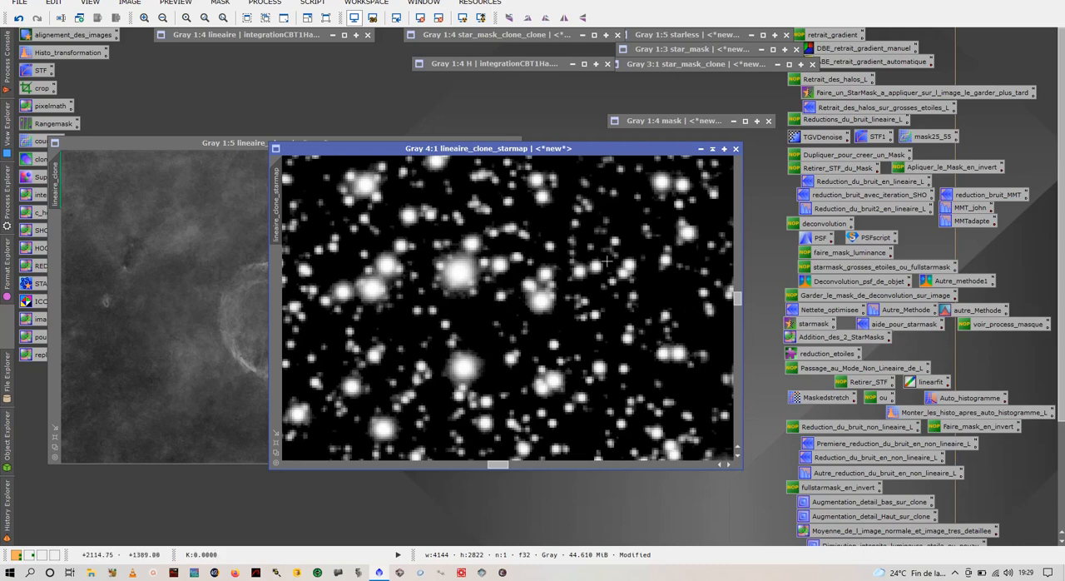
Step: Iconize lineaire_clone_starmap and park its icon just below the iconized H image
click(229, 226)
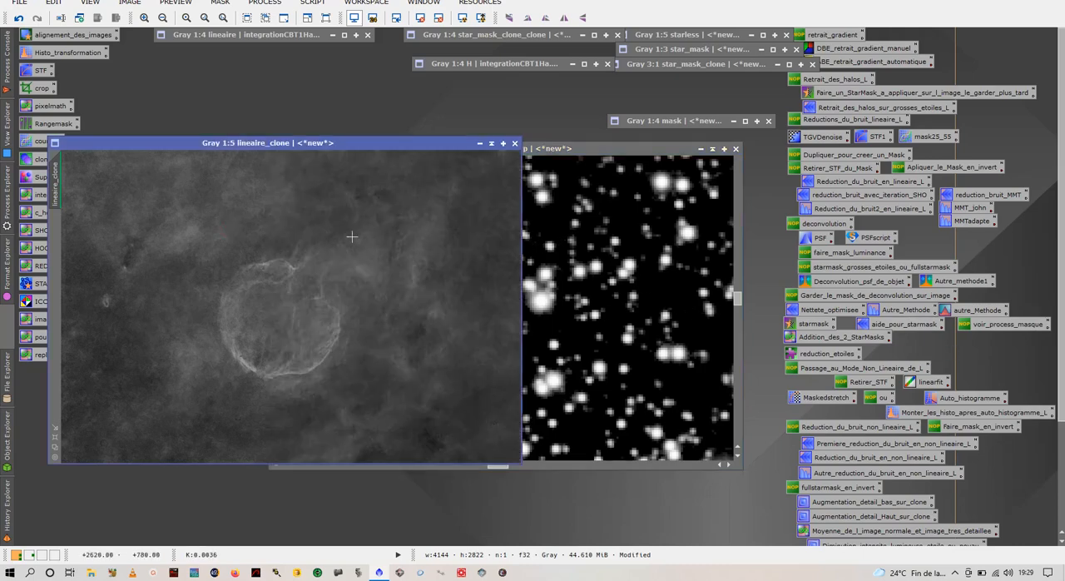
click(710, 149)
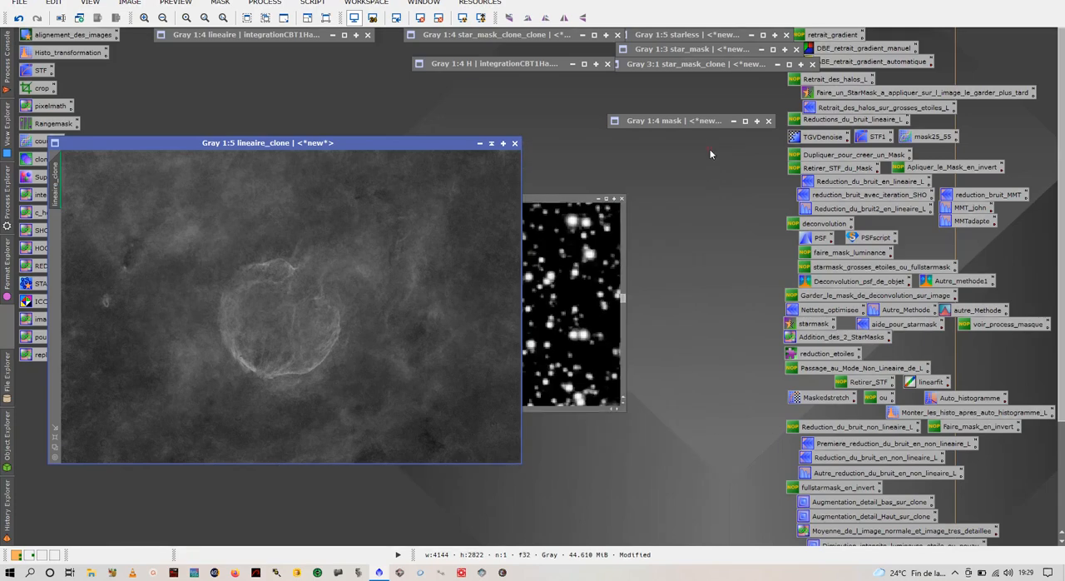
drag(539, 306, 558, 79)
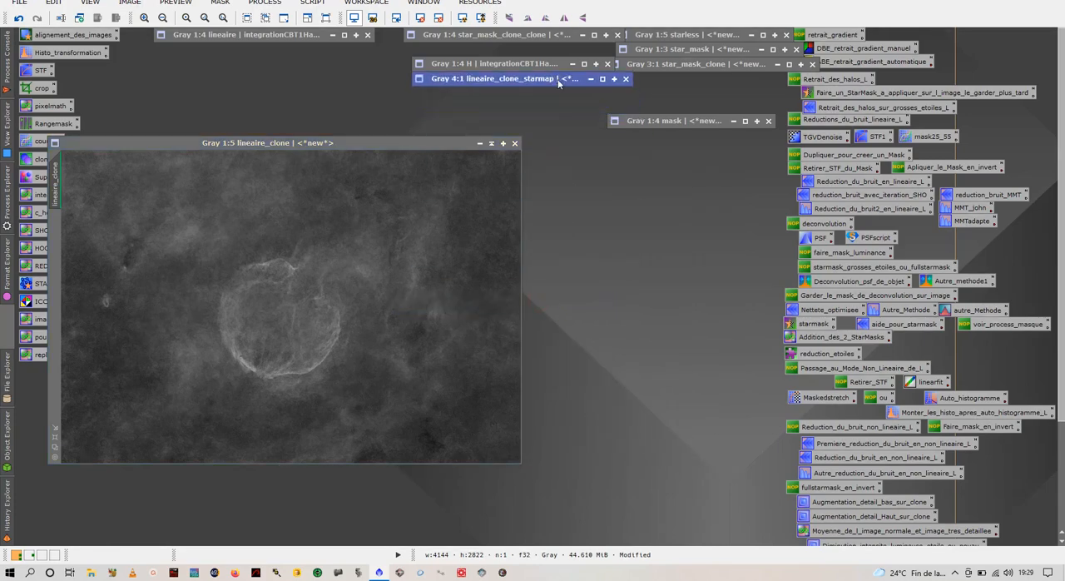
double_click(539, 79)
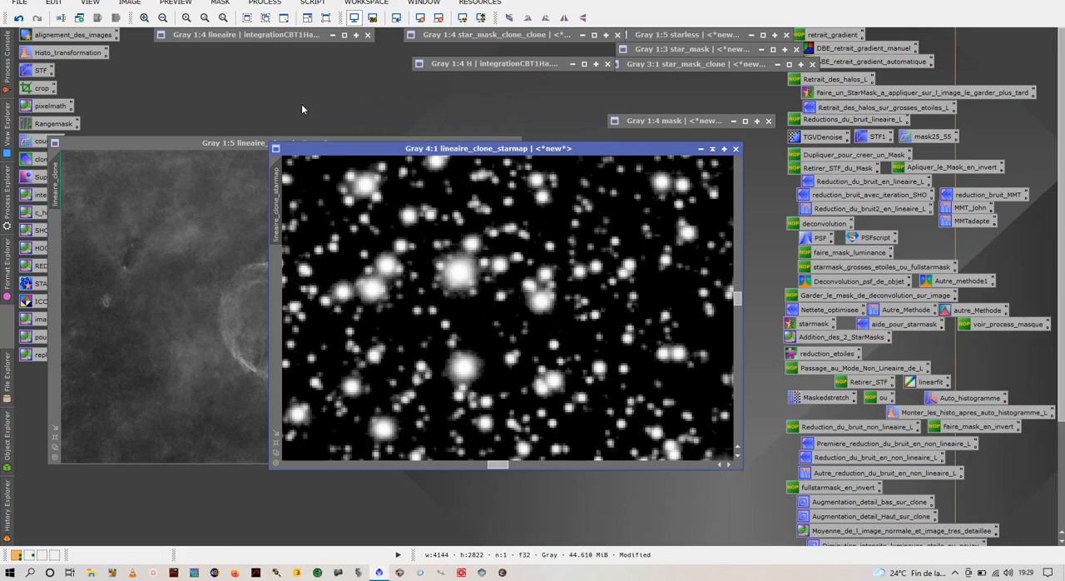
click(701, 149)
Step: Restore the original lineaire image and arrange it side by side with lineaire_clone
double_click(224, 35)
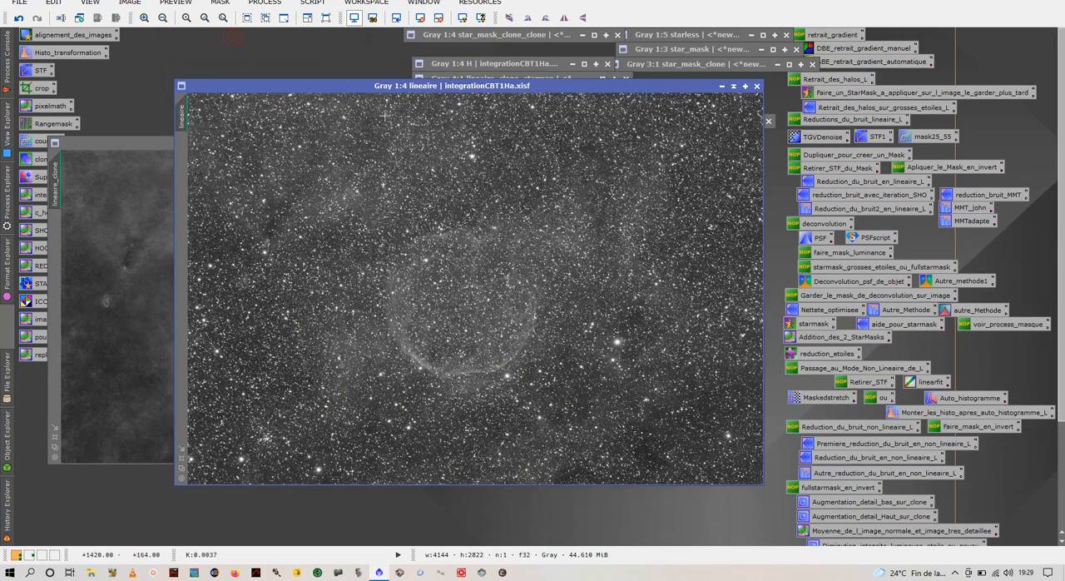
drag(429, 92, 745, 194)
click(307, 143)
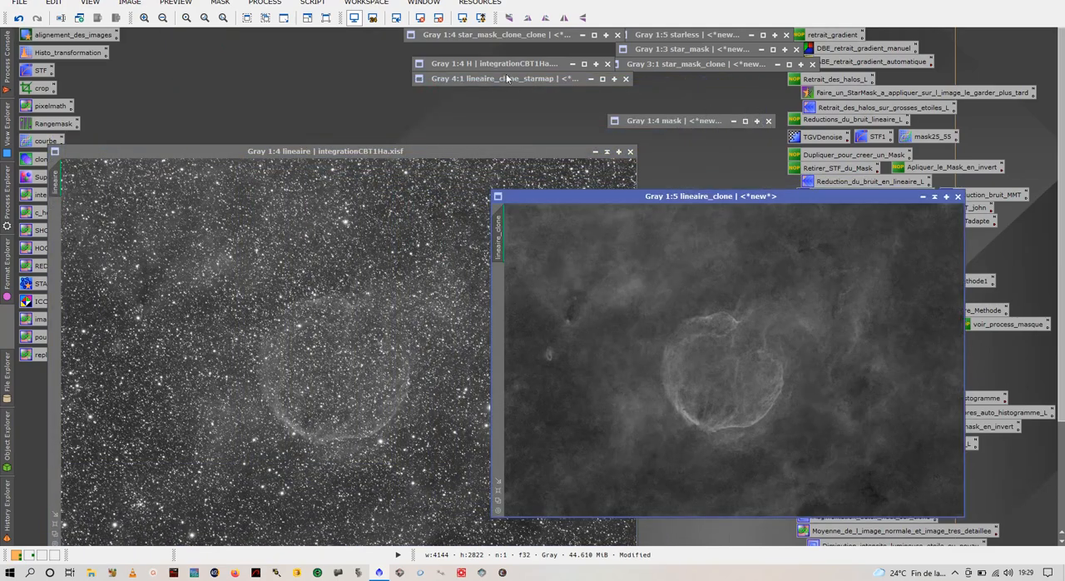
Step: Apply the halo image named mask as a mask to lineaire, iconize it and hide the red mask overlay
double_click(697, 63)
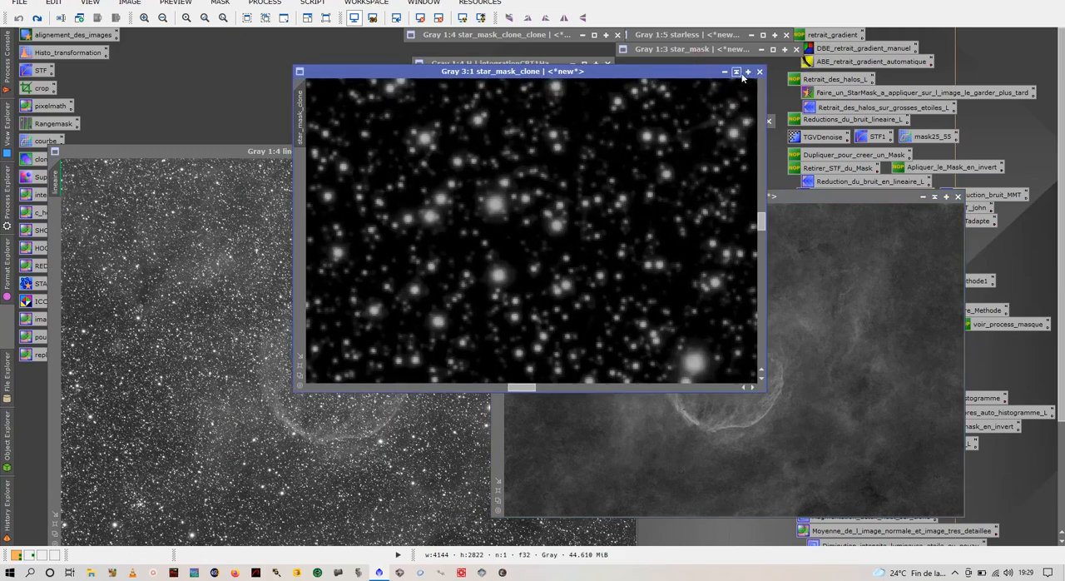
click(735, 72)
double_click(703, 116)
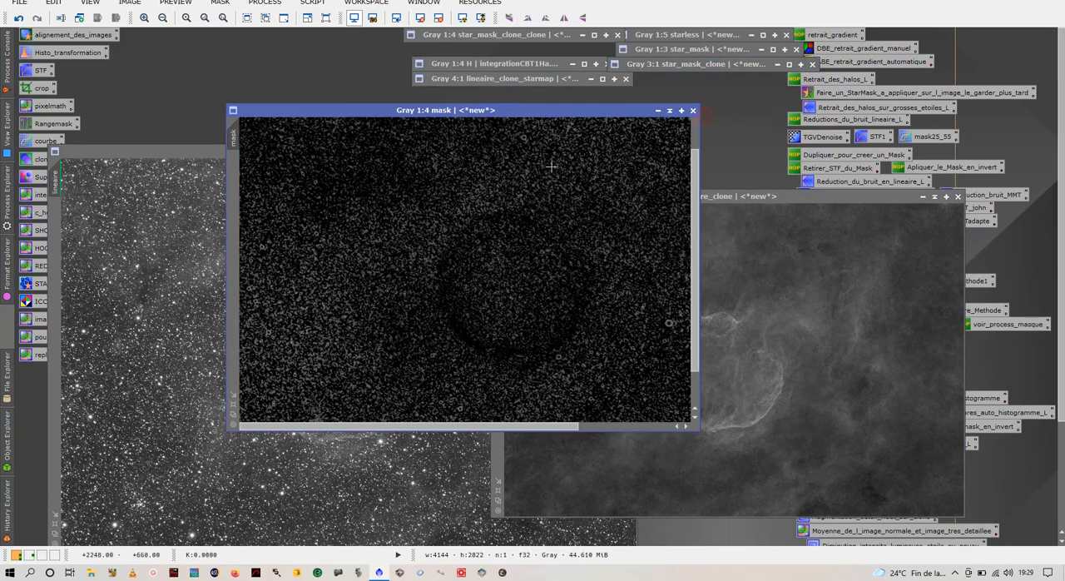
scroll(551, 166, up, 6)
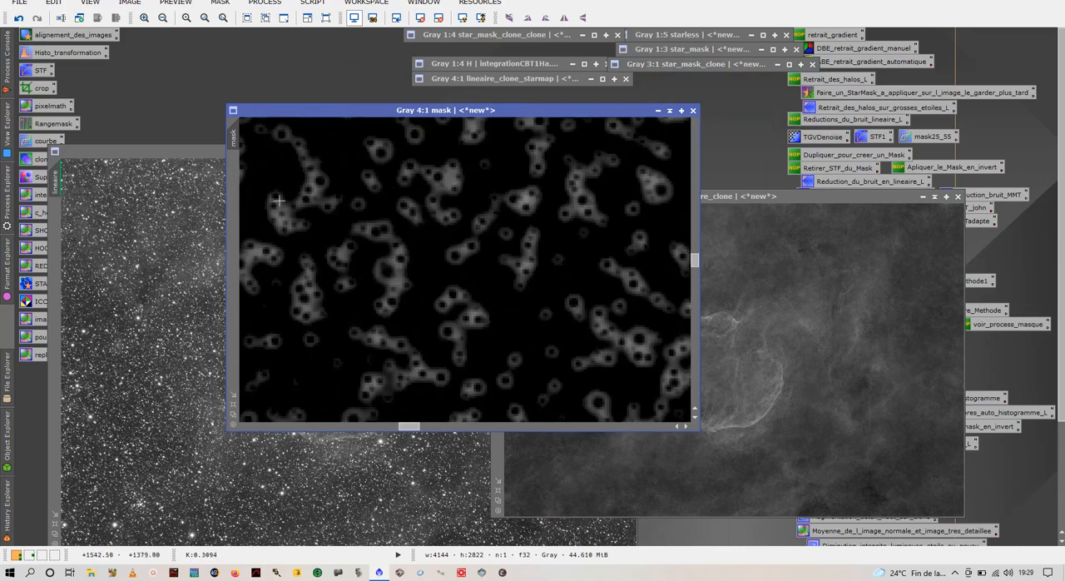
drag(104, 245, 54, 229)
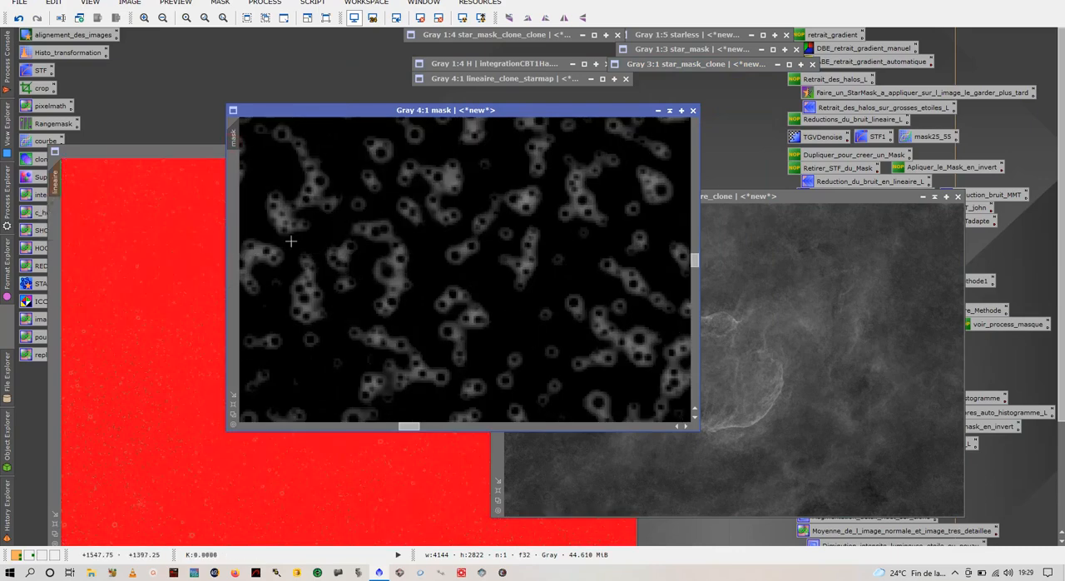
click(658, 111)
click(422, 221)
key(ctrl+k)
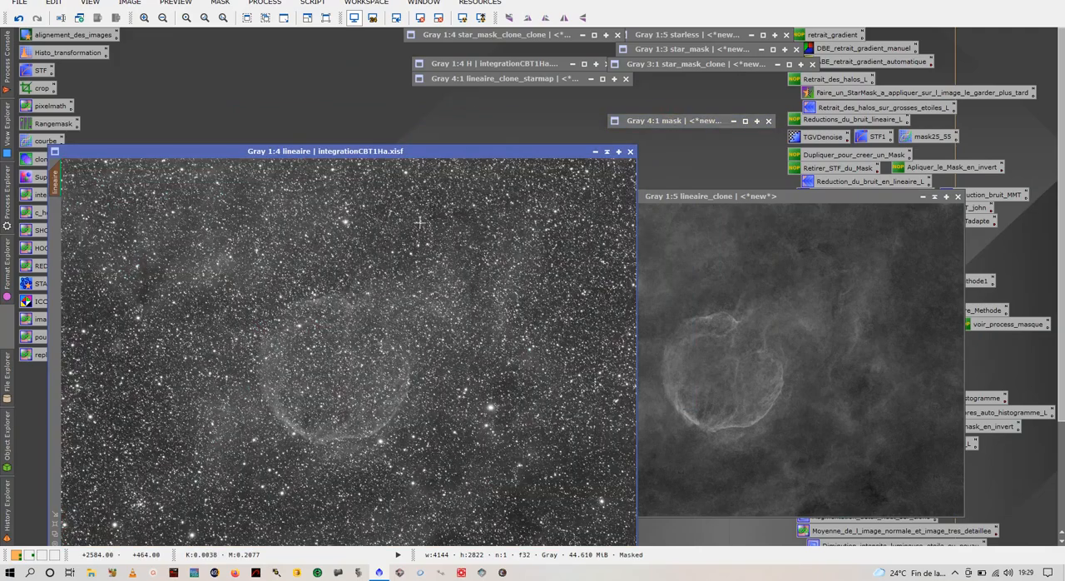
Step: Open PixelMath beside the lineaire image and set its RGB/K expression to lineaire_clone
scroll(420, 222, up, 3)
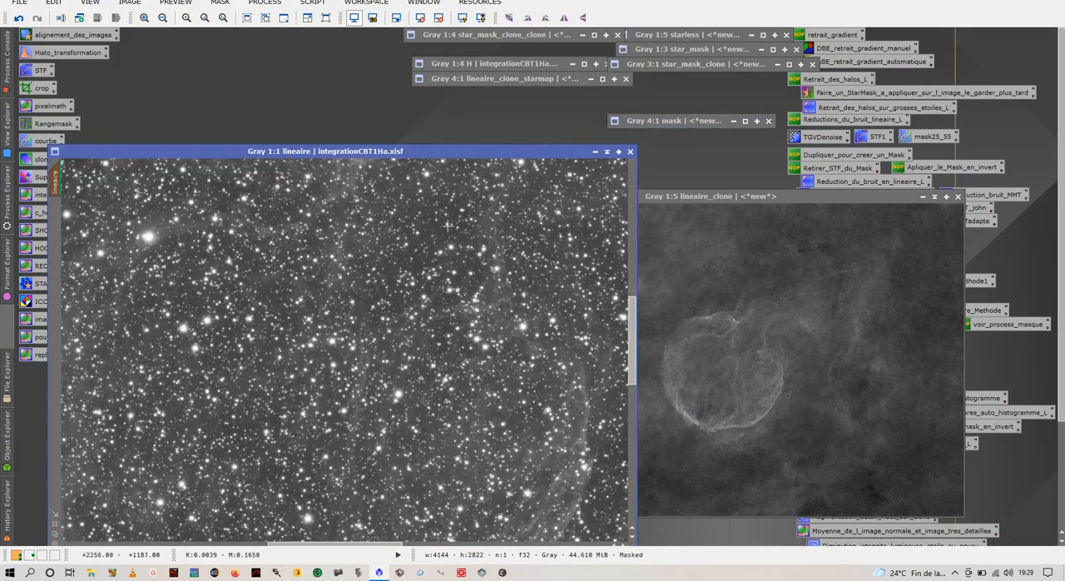
scroll(444, 280, up, 1)
click(840, 253)
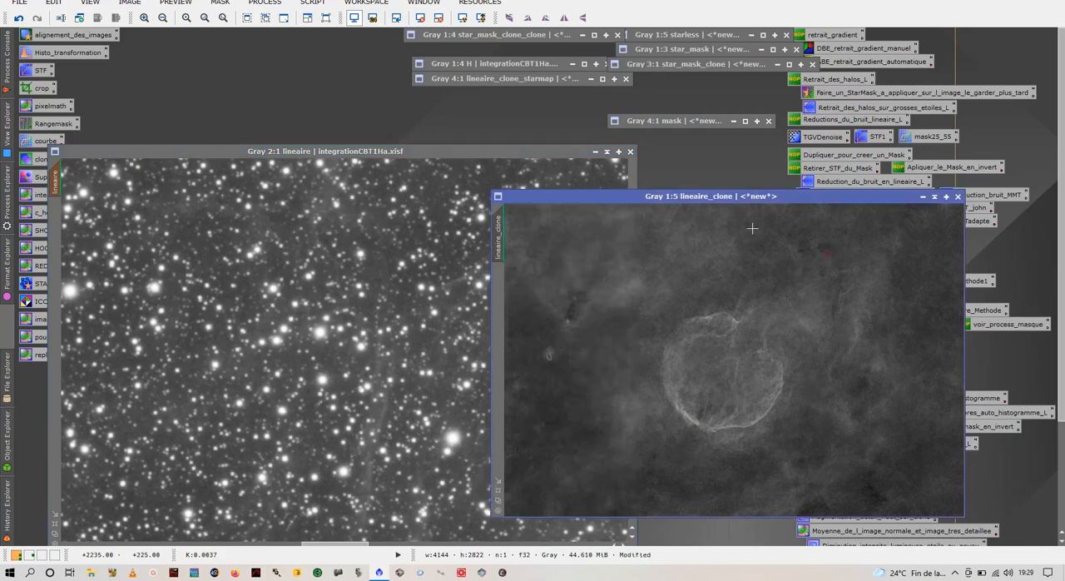
double_click(60, 105)
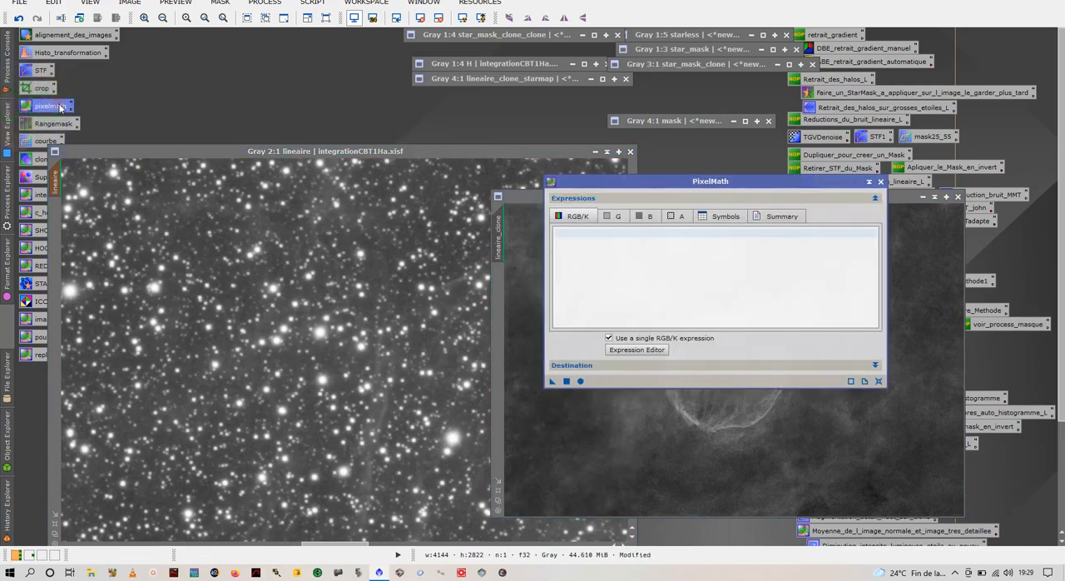
drag(677, 181, 766, 252)
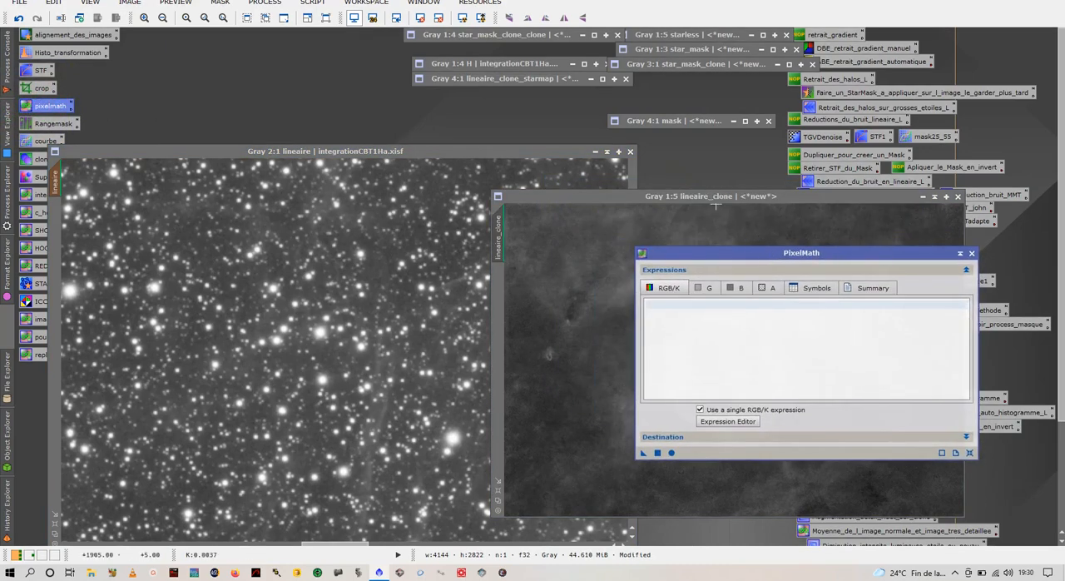
click(720, 424)
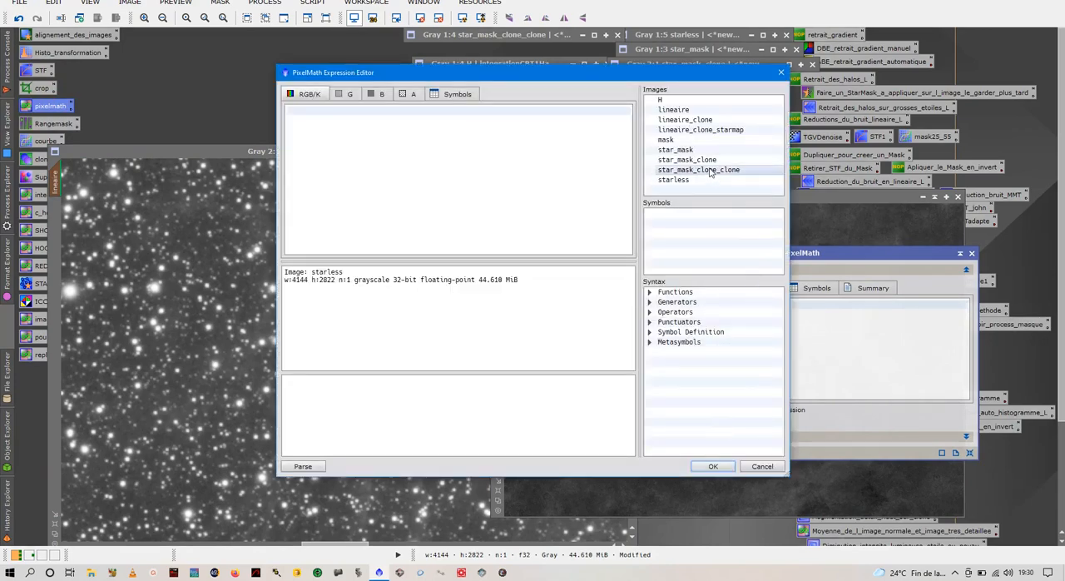
double_click(692, 122)
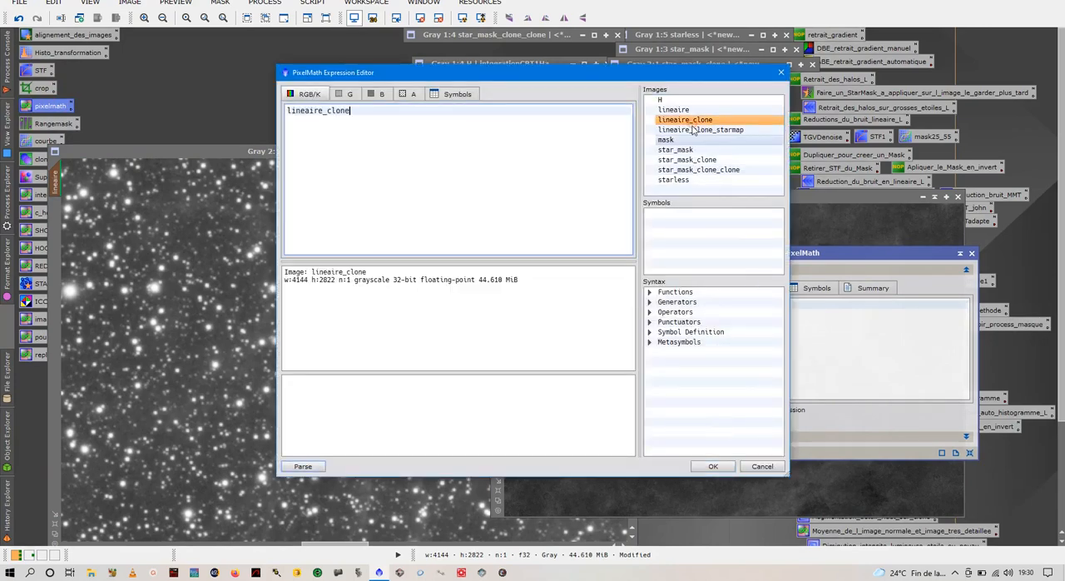
click(713, 466)
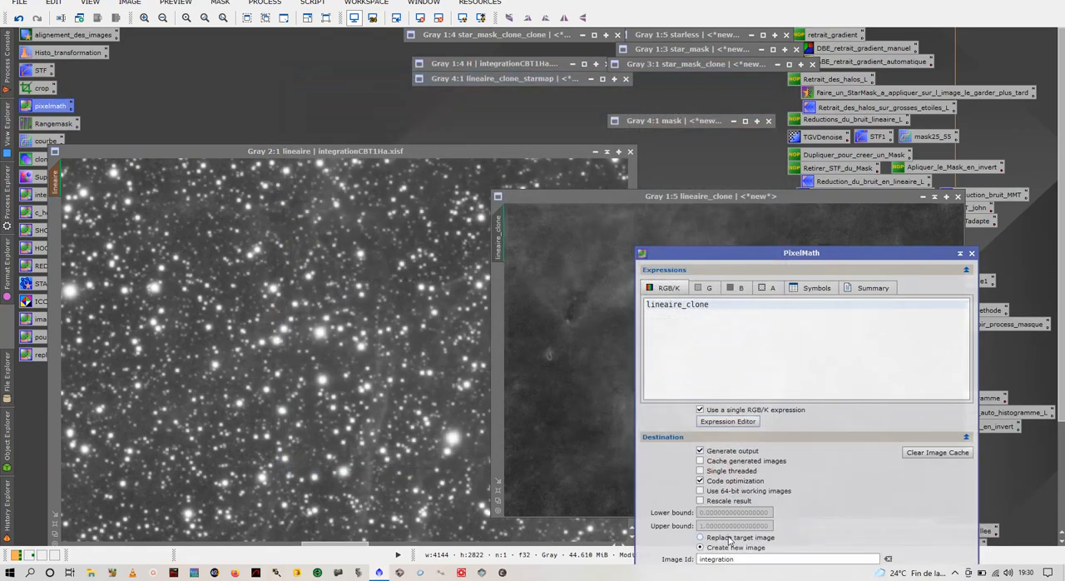
Step: Try the PixelMath expression on the masked lineaire image with Replace target image, inspect the star halos and undo it
click(729, 437)
click(391, 316)
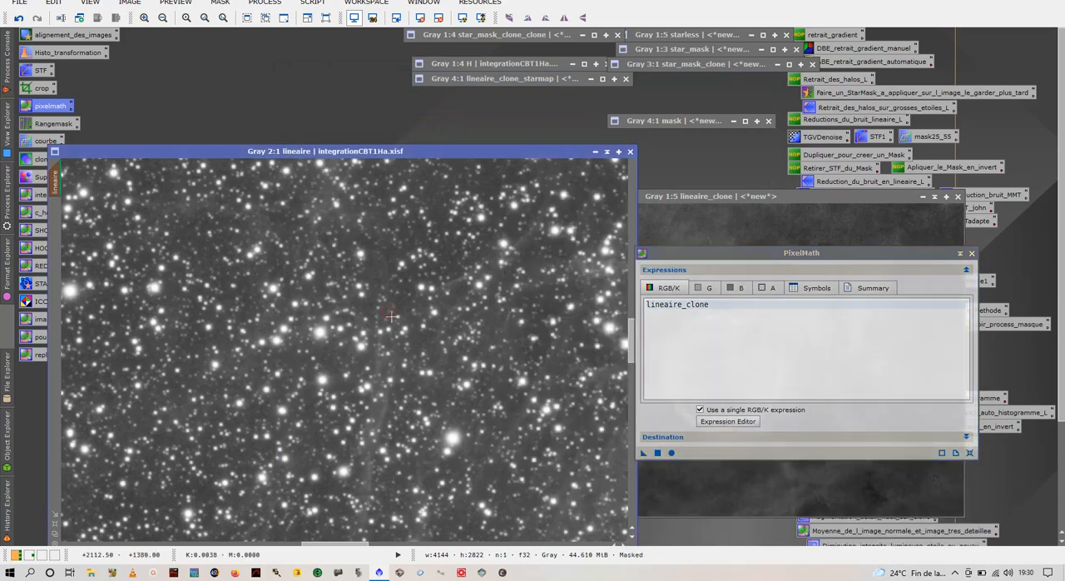
drag(640, 453, 319, 314)
scroll(437, 390, up, 3)
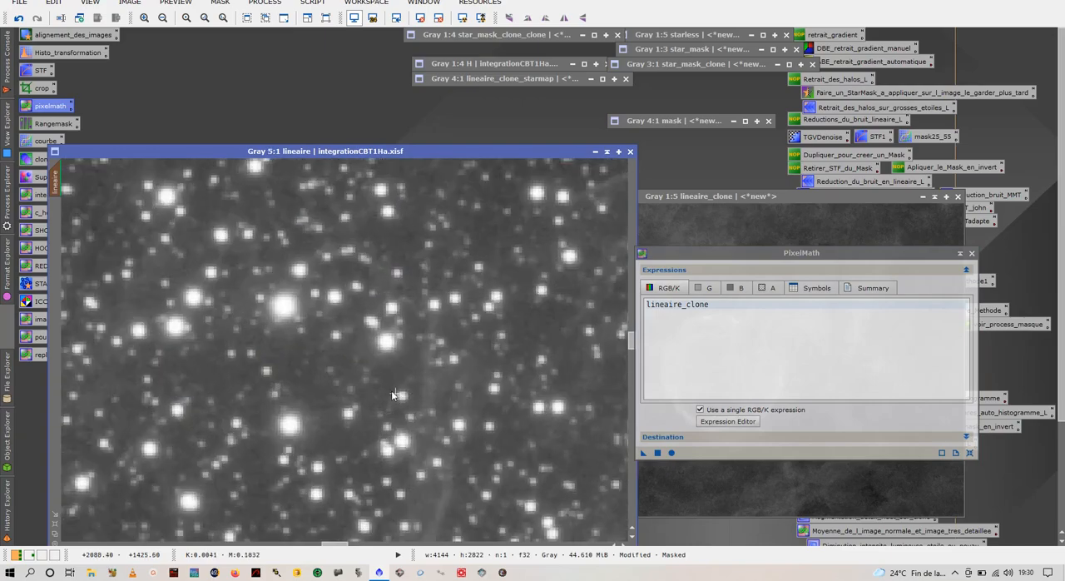
click(18, 17)
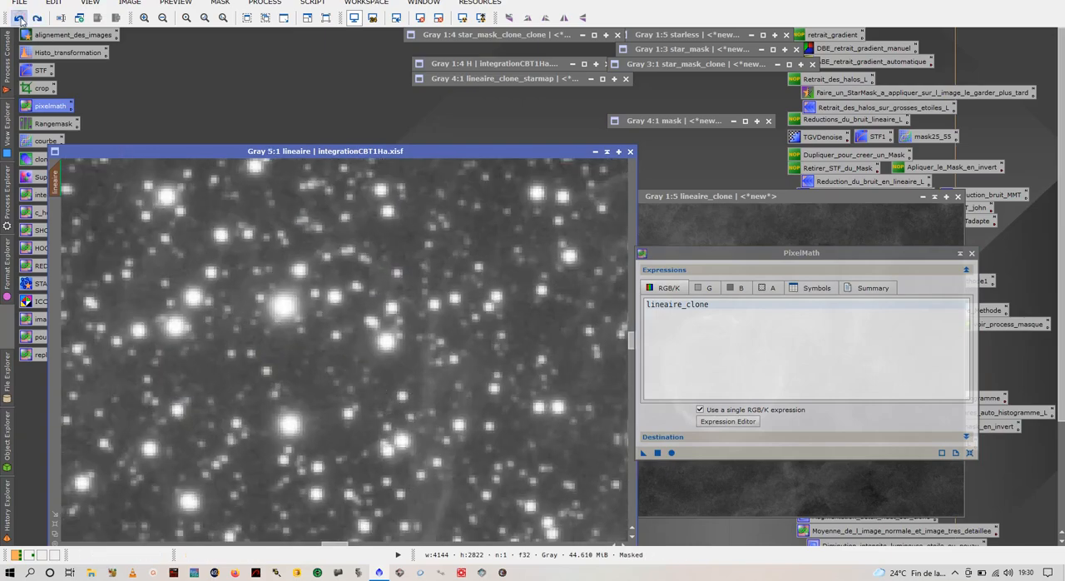
Step: Reapply the undone PixelMath operation on the masked lineaire image and compare the star halos before and after it
click(37, 18)
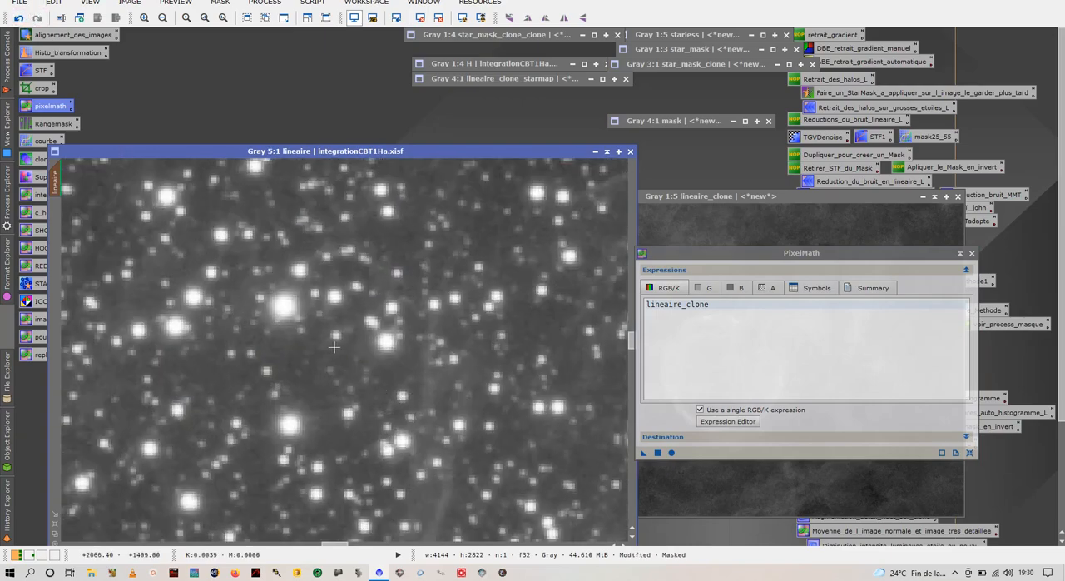
scroll(340, 341, down, 7)
scroll(341, 341, down, 1)
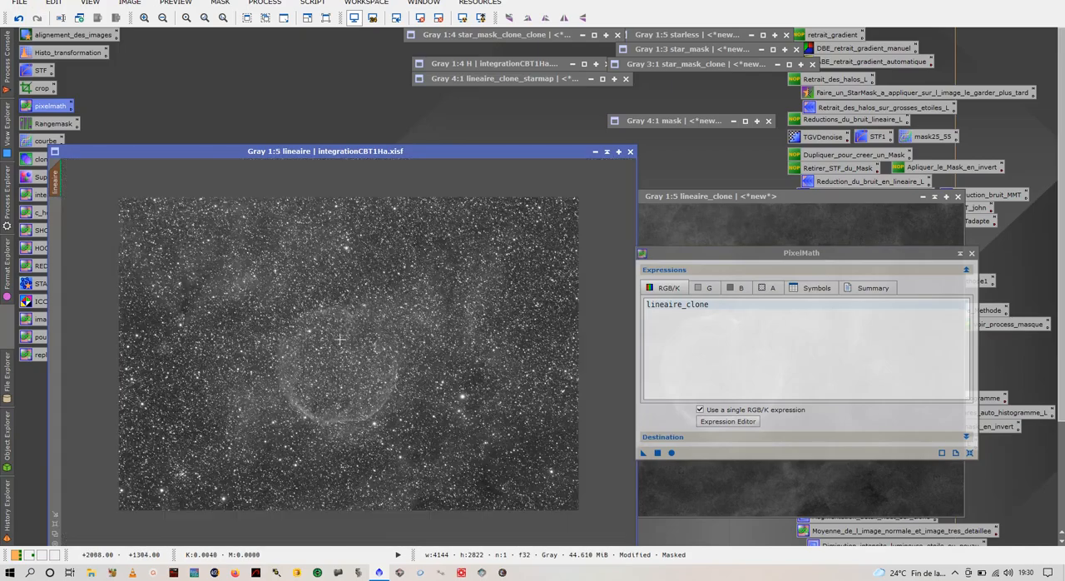
scroll(344, 341, up, 6)
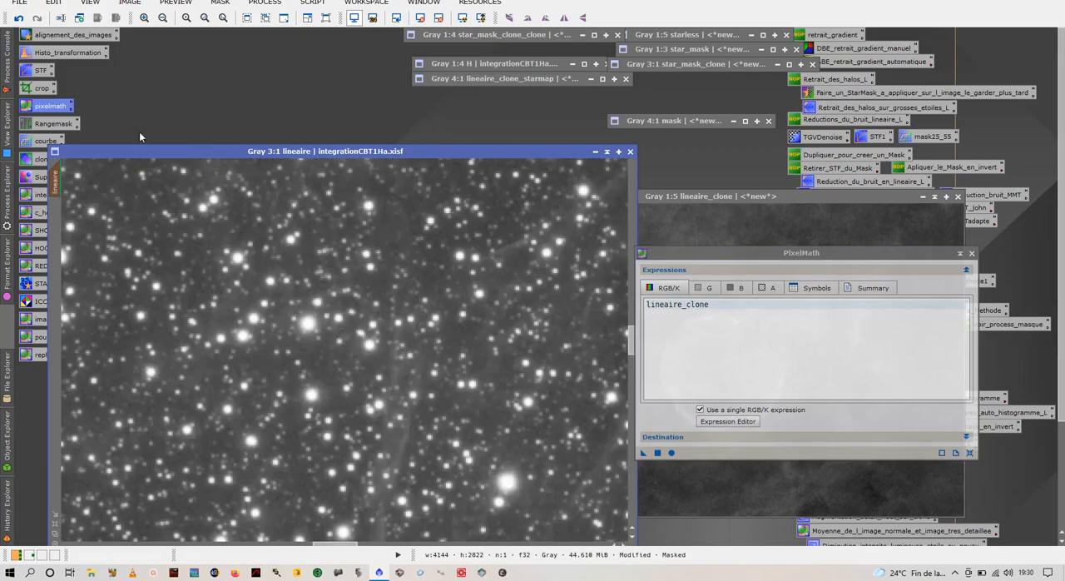
click(19, 19)
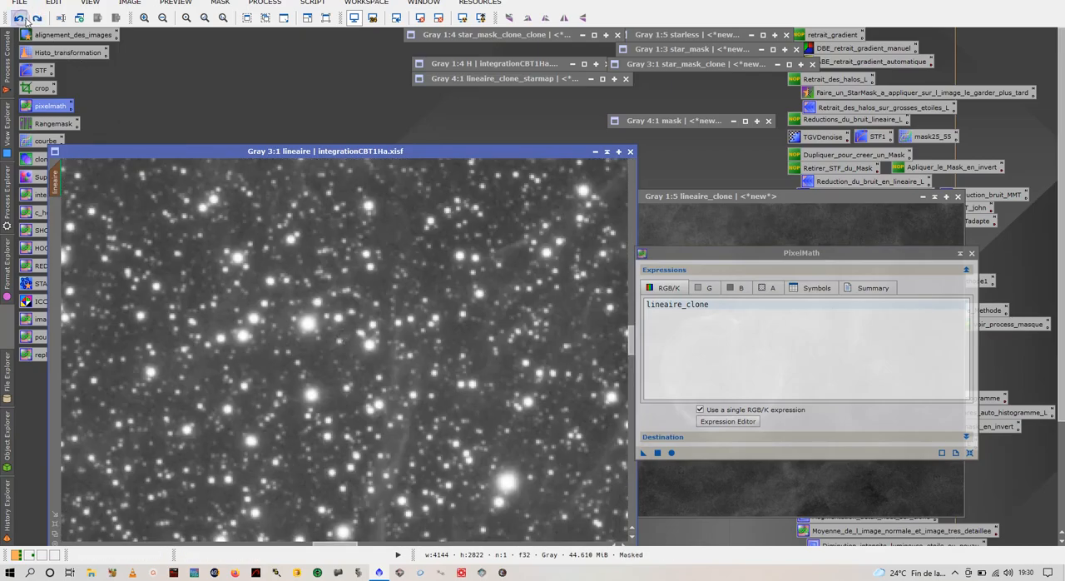
click(36, 18)
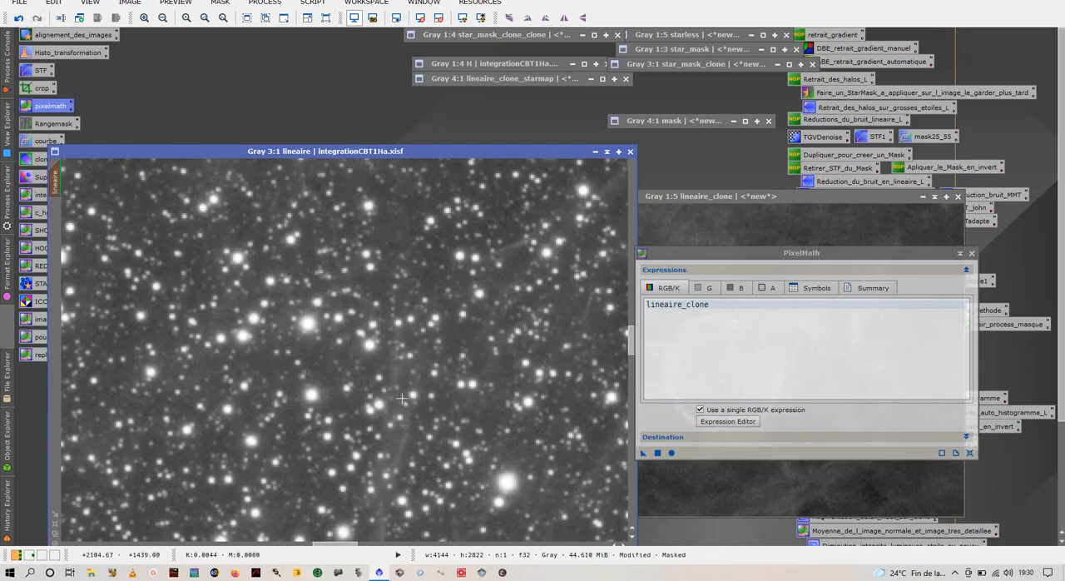
scroll(401, 394, down, 3)
scroll(402, 395, down, 2)
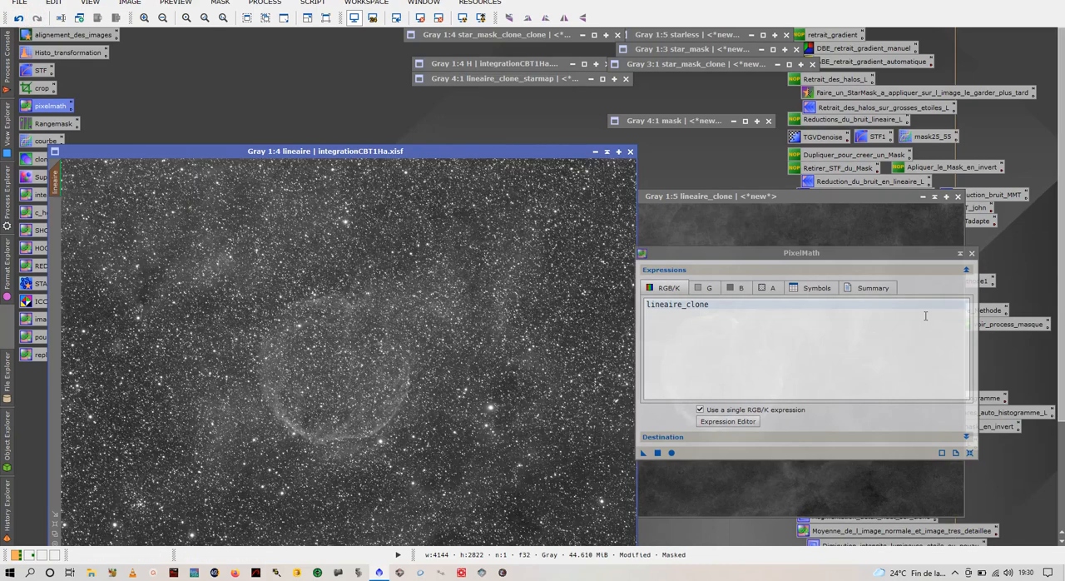
Step: Close PixelMath and the lineaire_clone image without saving, moving the lineaire image clear of it
click(971, 254)
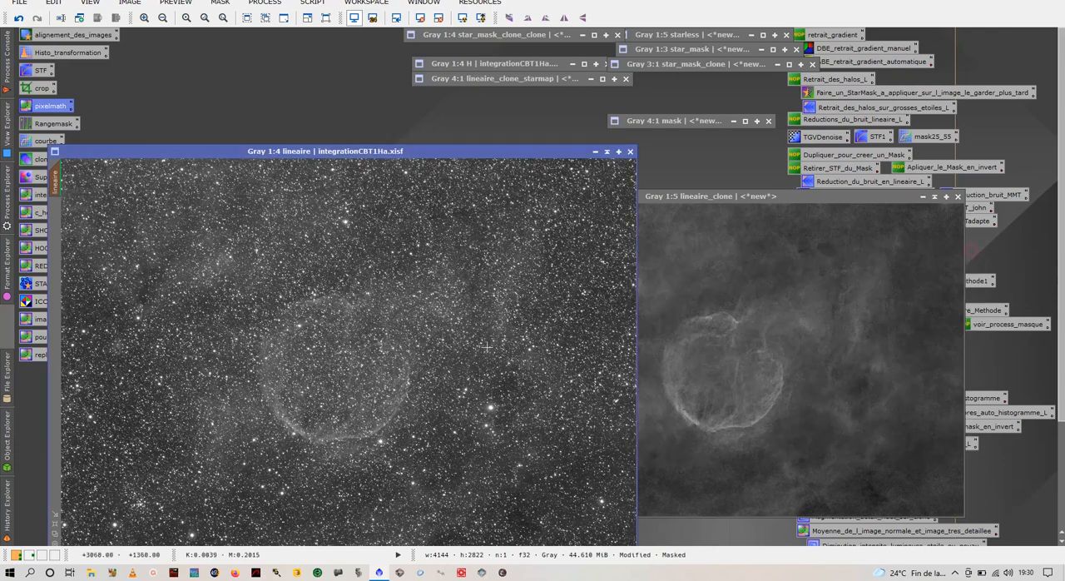
drag(401, 152, 376, 64)
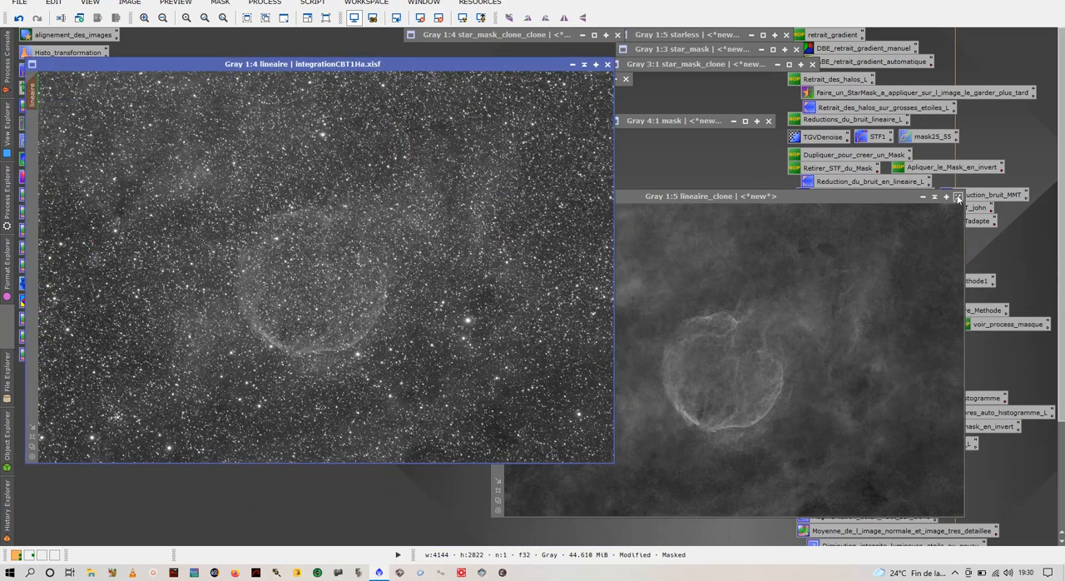
click(958, 197)
click(519, 308)
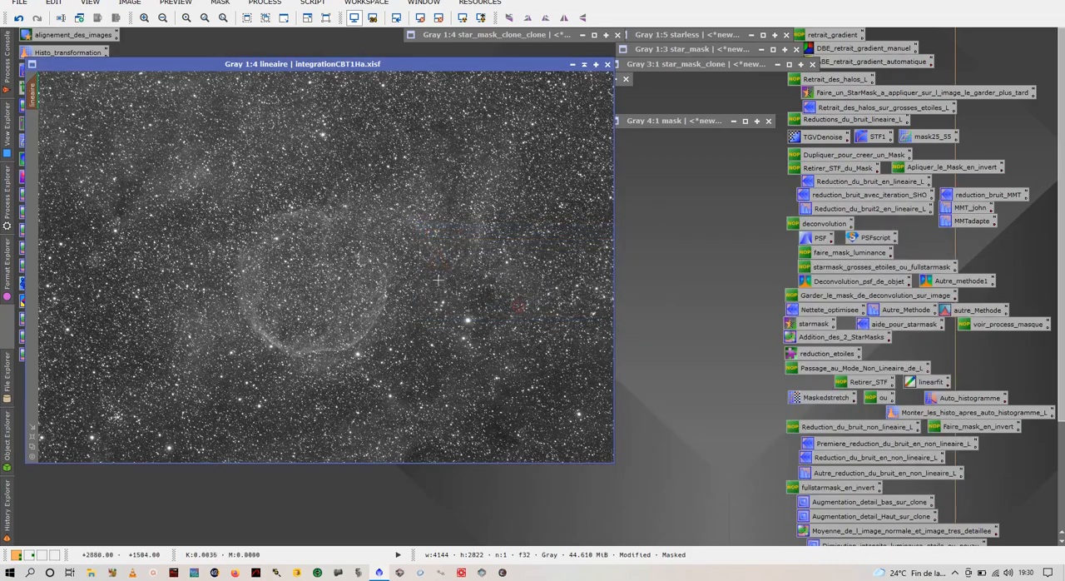
Step: Remove the mask from the lineaire image and inspect its stars up close
right_click(371, 238)
mouse_move(524, 366)
click(598, 376)
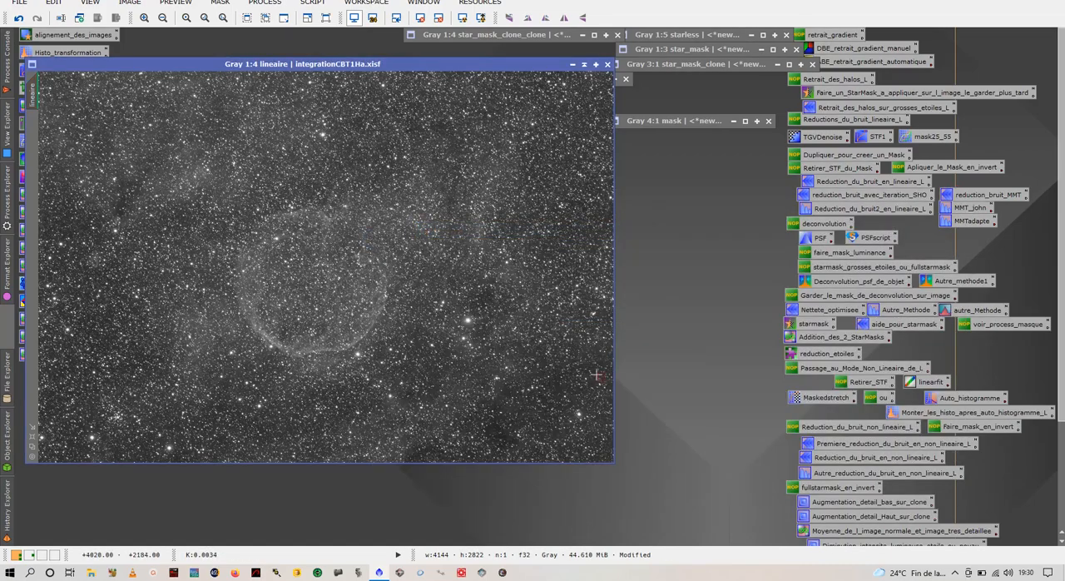
scroll(435, 292, up, 2)
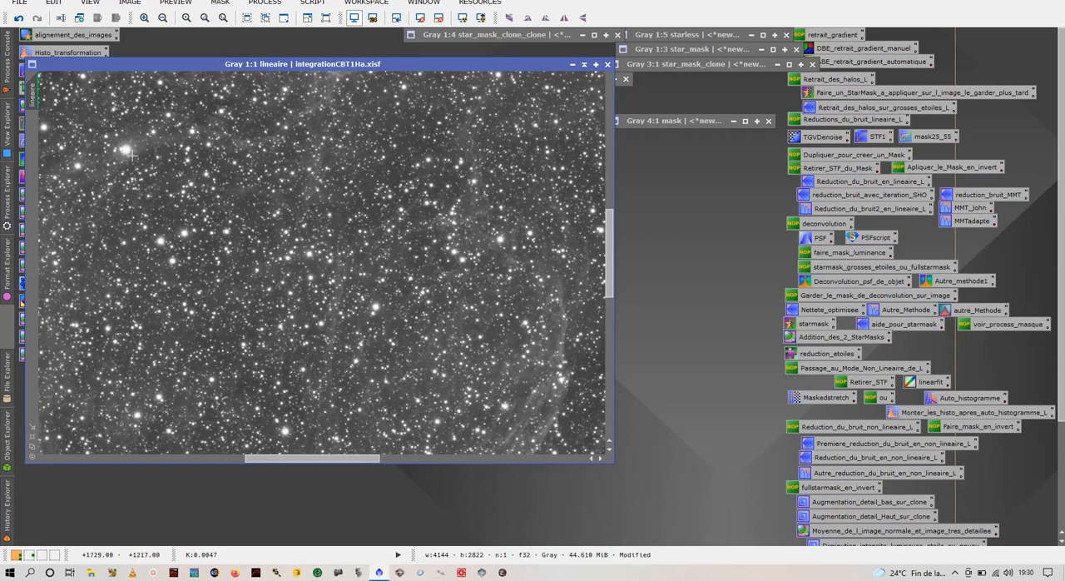
scroll(347, 332, down, 2)
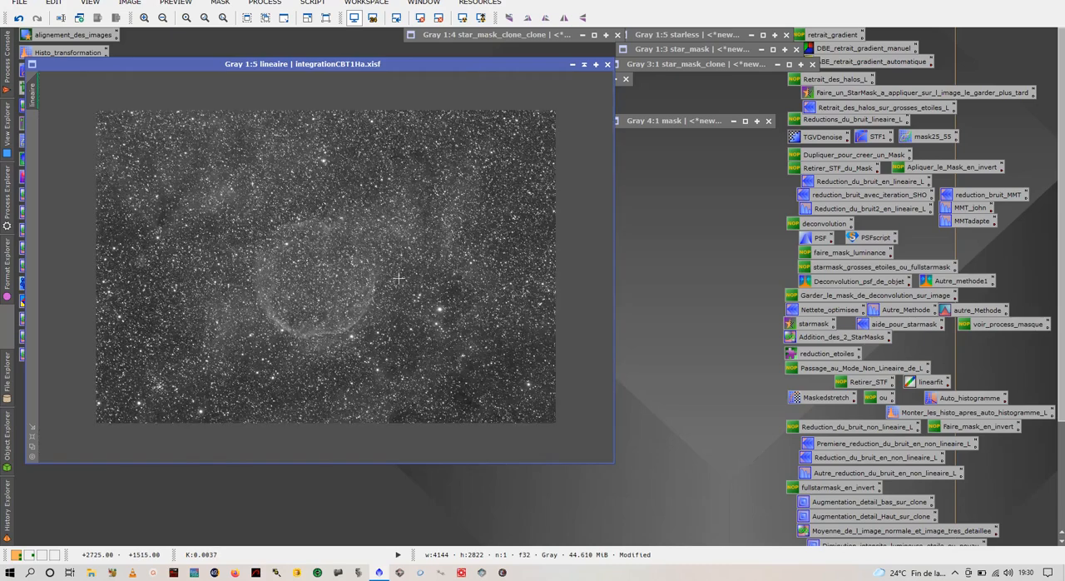
scroll(399, 279, down, 1)
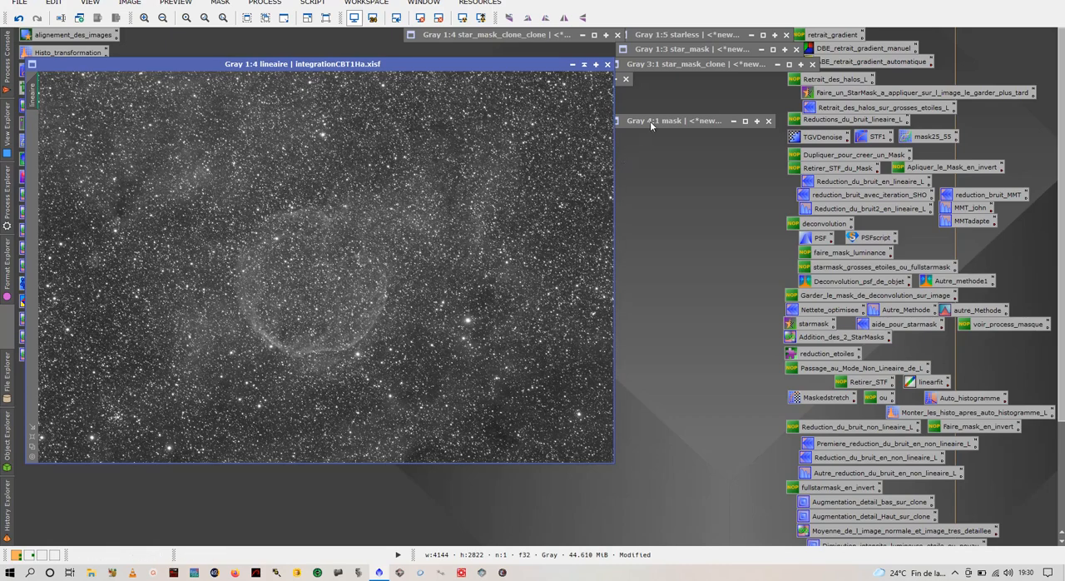
Step: Place the collapsed mask window with the other collapsed images, reposition lineaire and inspect its stars
drag(650, 121, 662, 81)
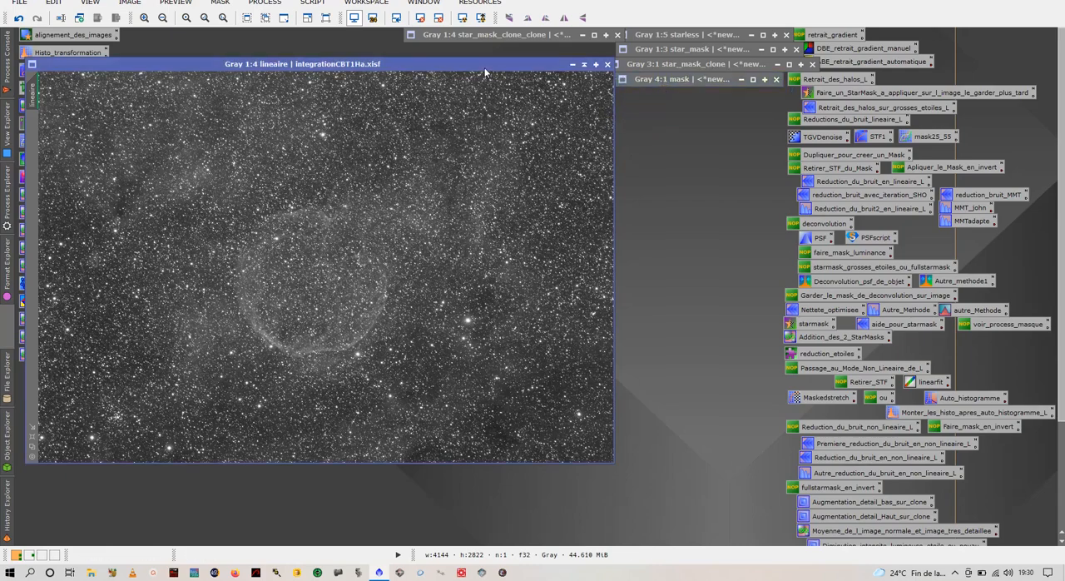
drag(485, 64, 526, 111)
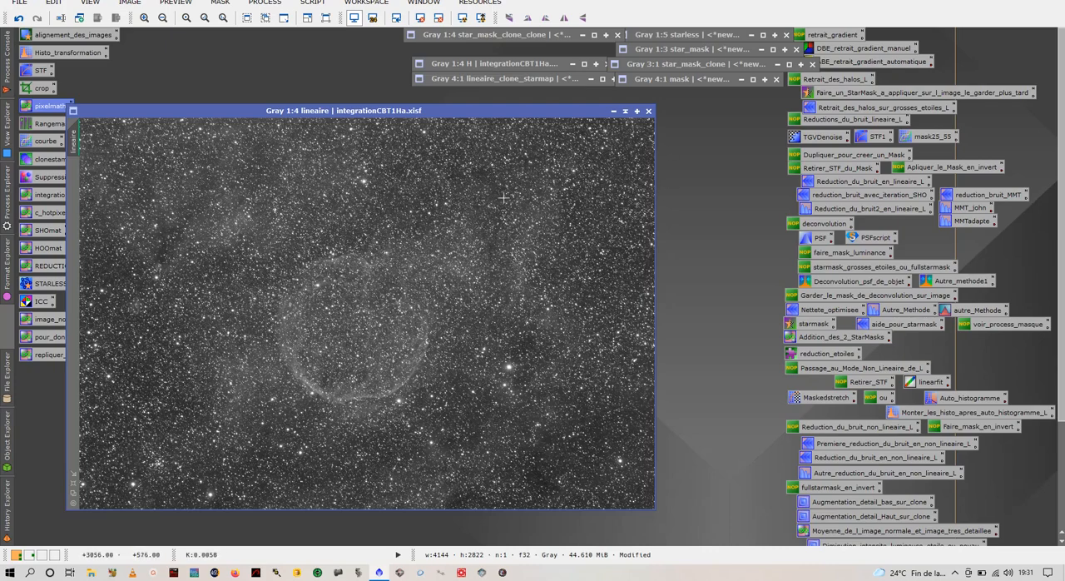
scroll(572, 274, up, 4)
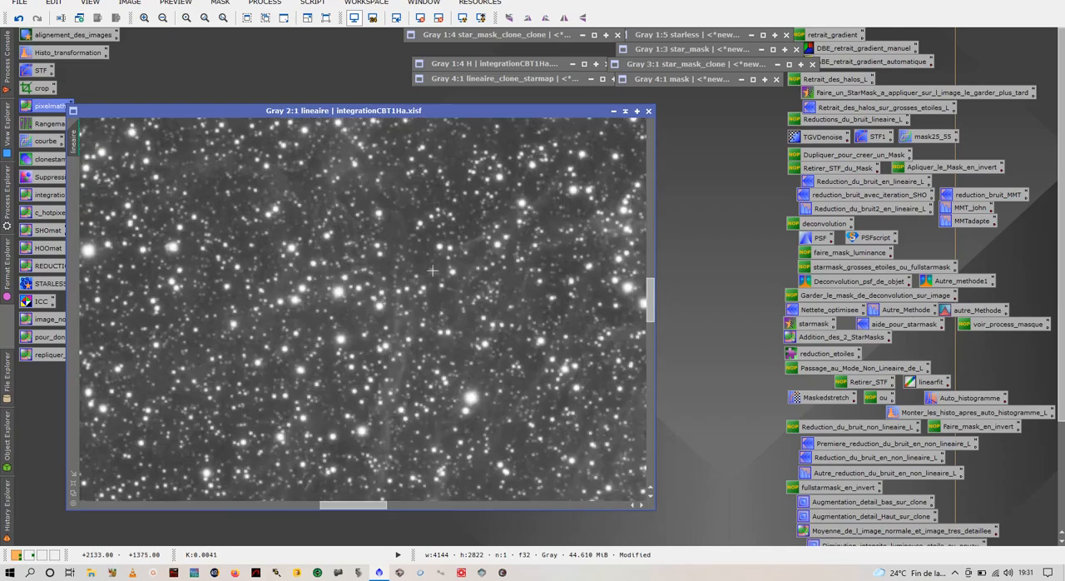
scroll(434, 265, down, 4)
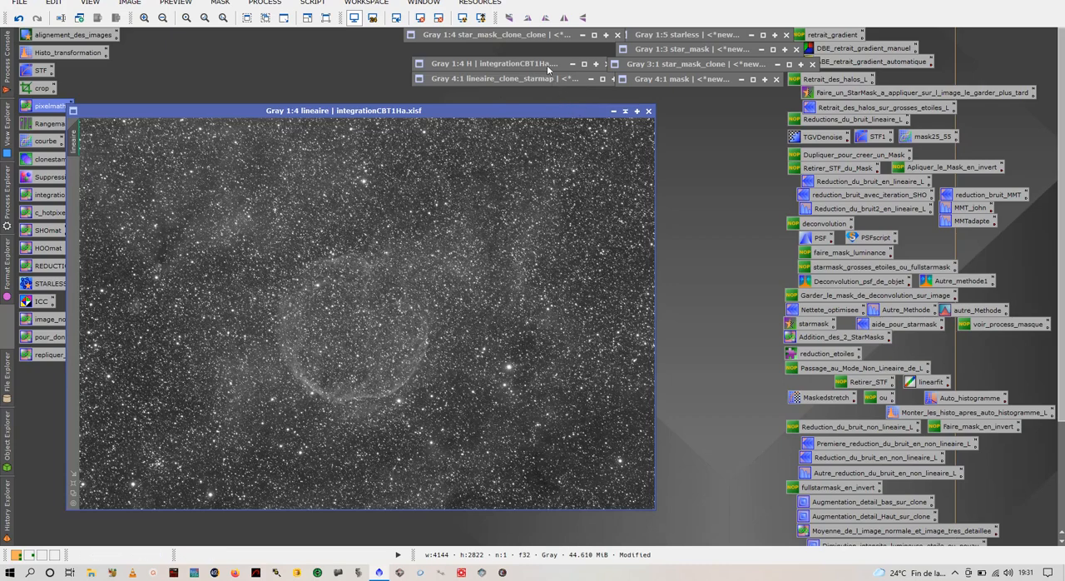
Step: Expand the collapsed H image, place it beside lineaire and examine its stars at 3:1
drag(514, 111, 471, 105)
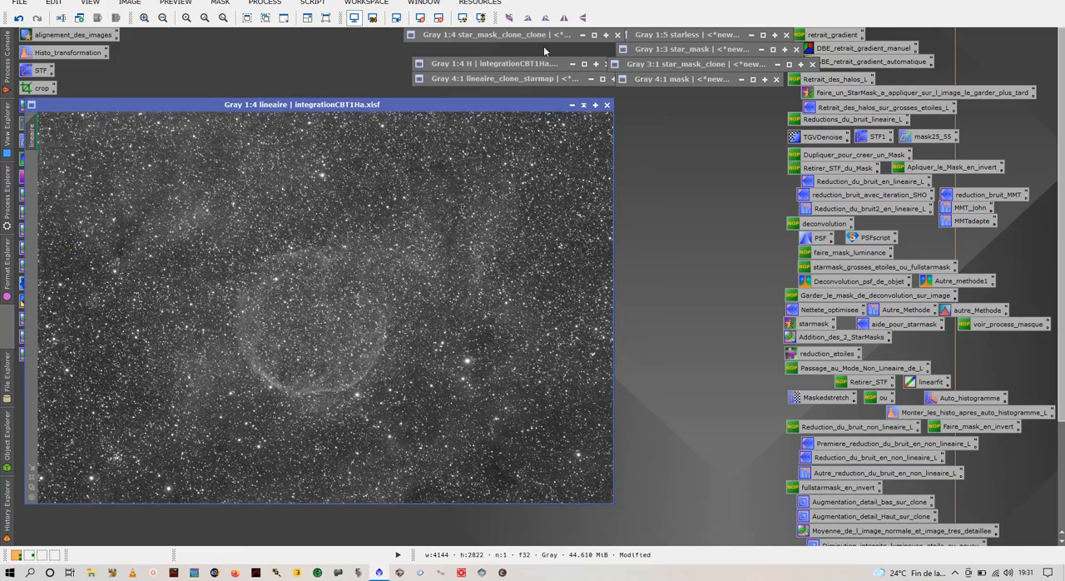
double_click(533, 71)
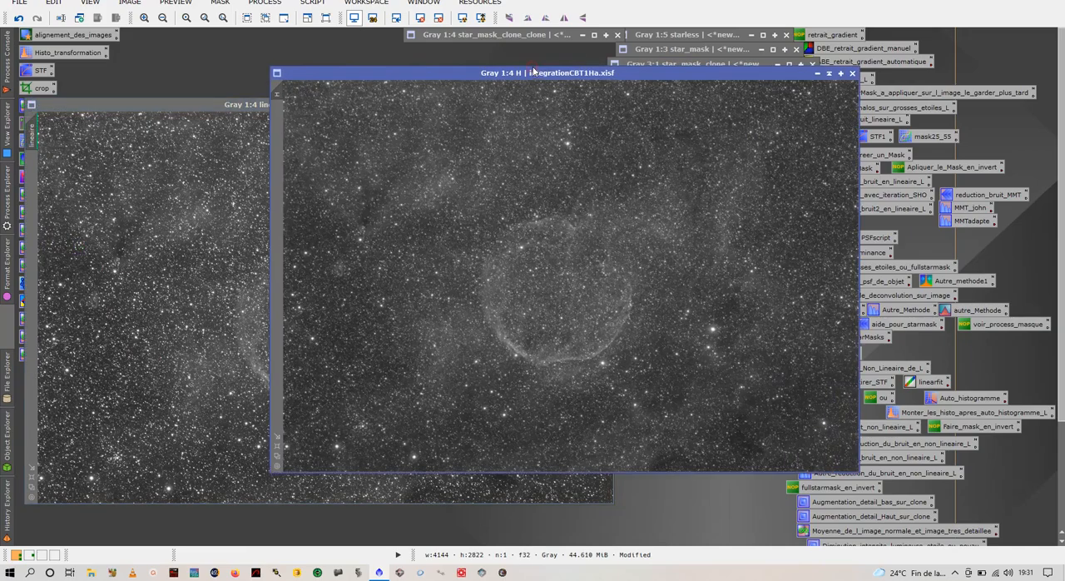
drag(589, 76, 765, 111)
scroll(800, 217, up, 4)
scroll(800, 217, up, 1)
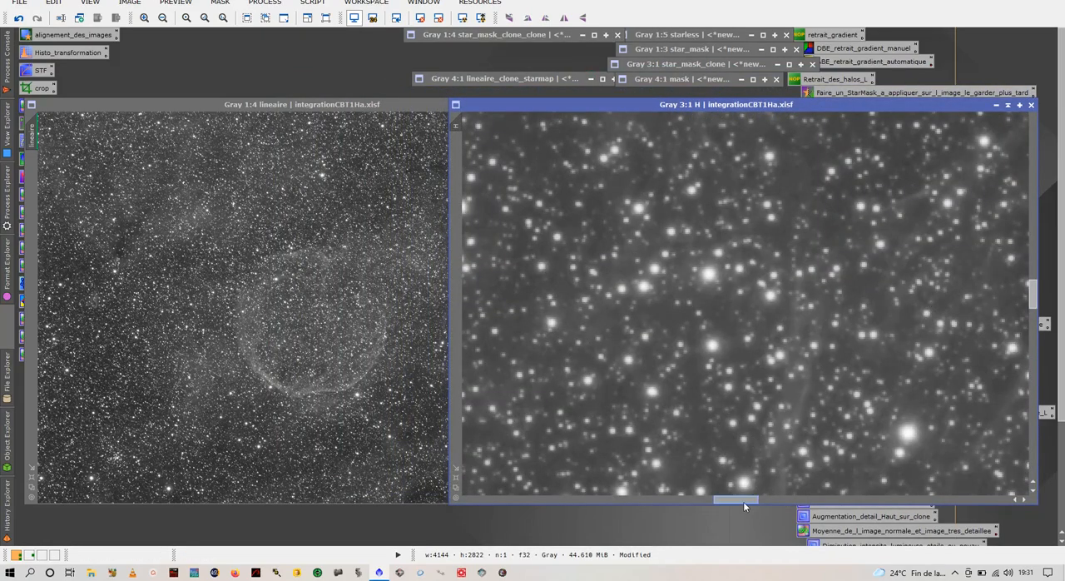
mouse_move(743, 500)
mouse_down()
mouse_move(678, 498)
mouse_move(738, 496)
mouse_up()
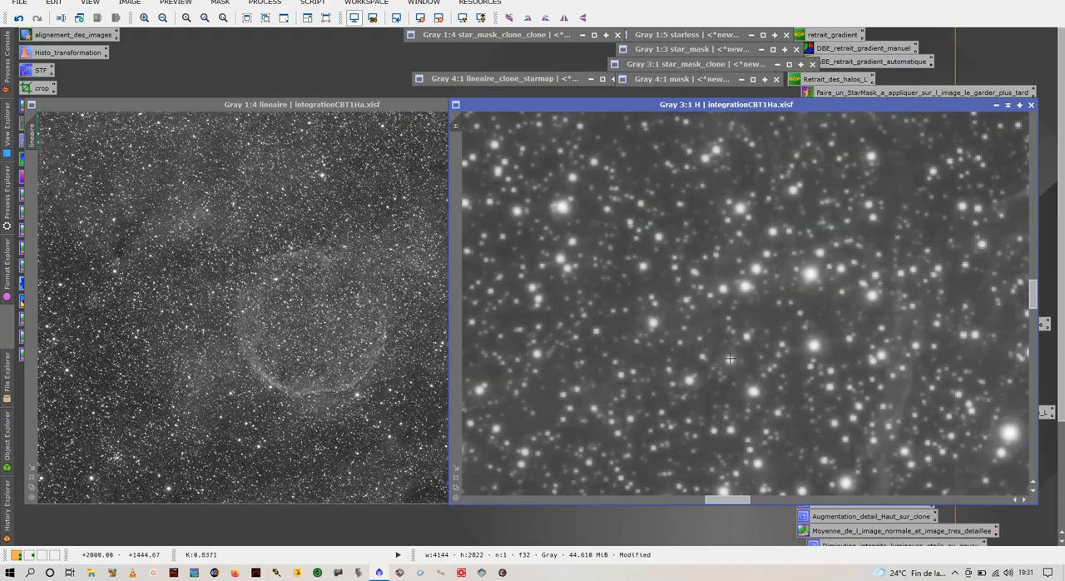
Step: Undo and redo the last operation on the H image to compare its star halos before and after
click(20, 18)
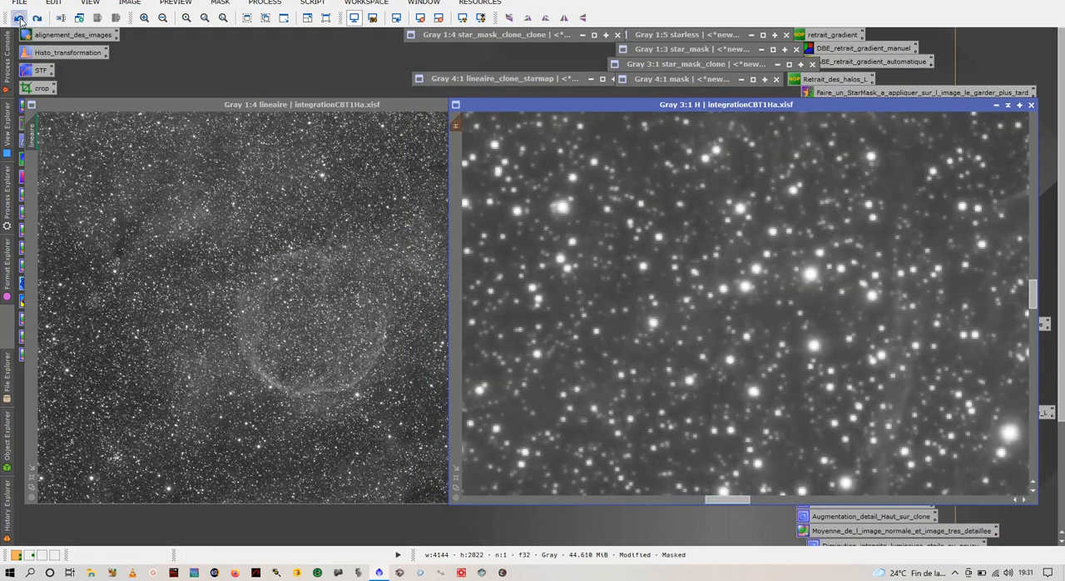
scroll(786, 348, down, 2)
scroll(786, 349, up, 3)
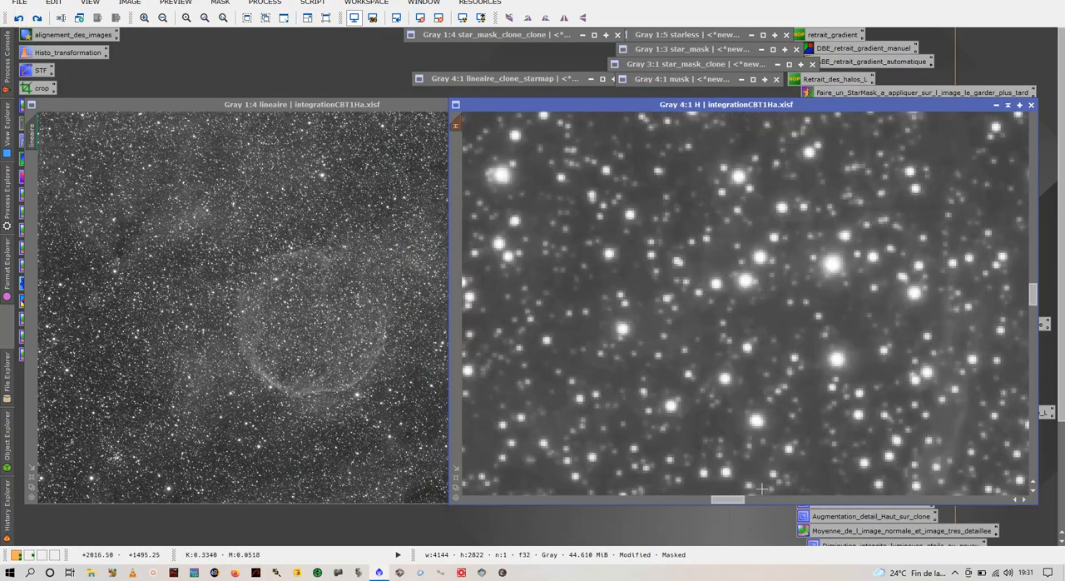
drag(730, 499, 685, 496)
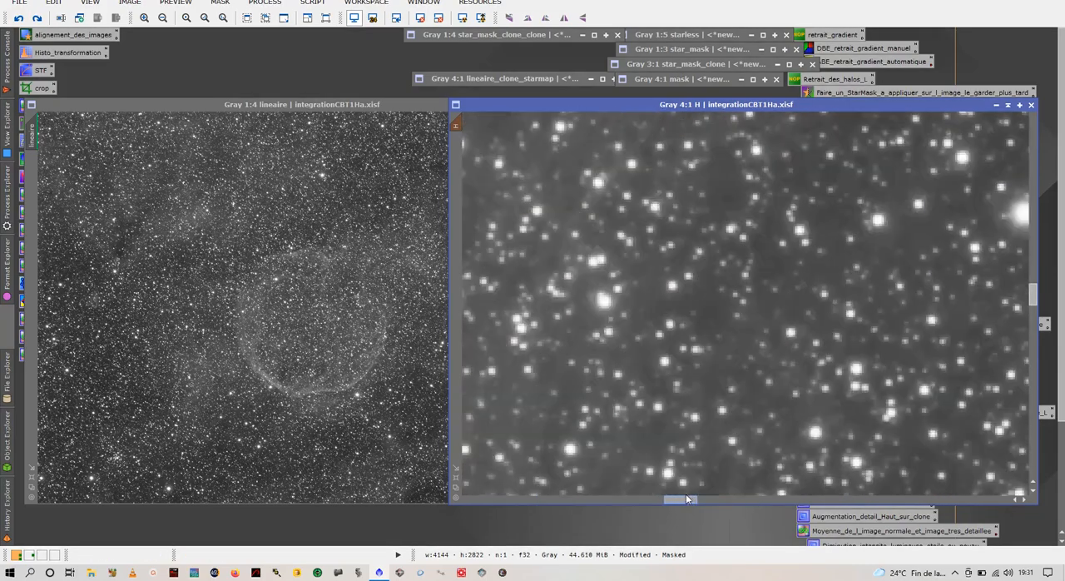
scroll(795, 370, down, 2)
scroll(795, 370, down, 3)
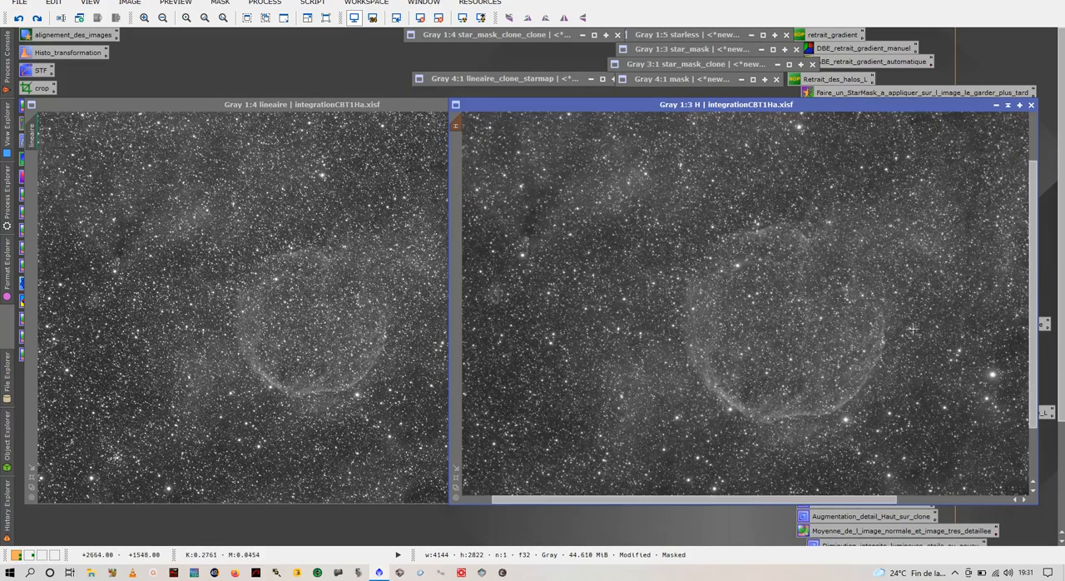
click(37, 19)
scroll(1000, 334, up, 2)
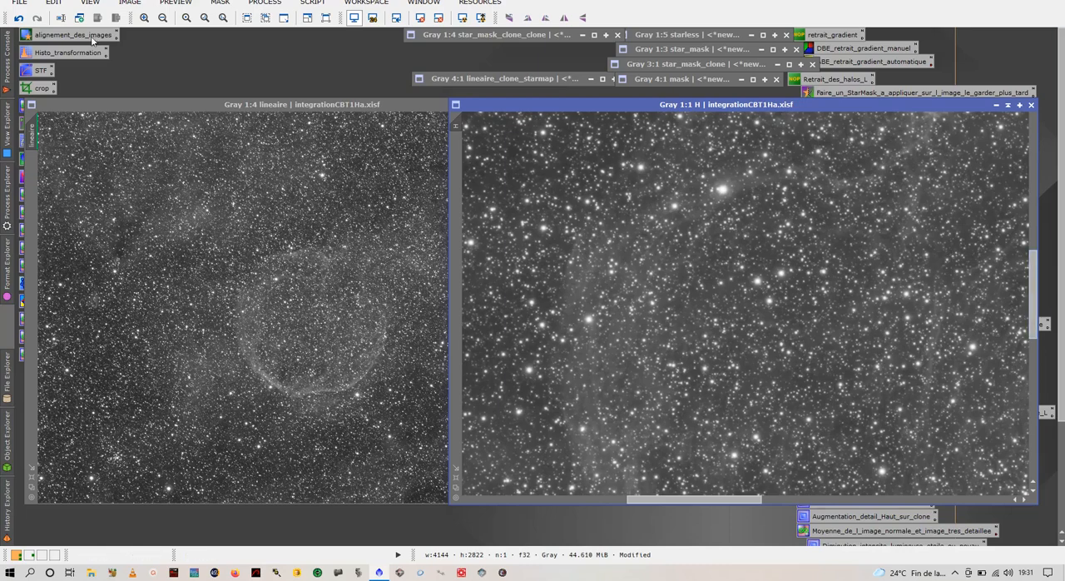
click(18, 17)
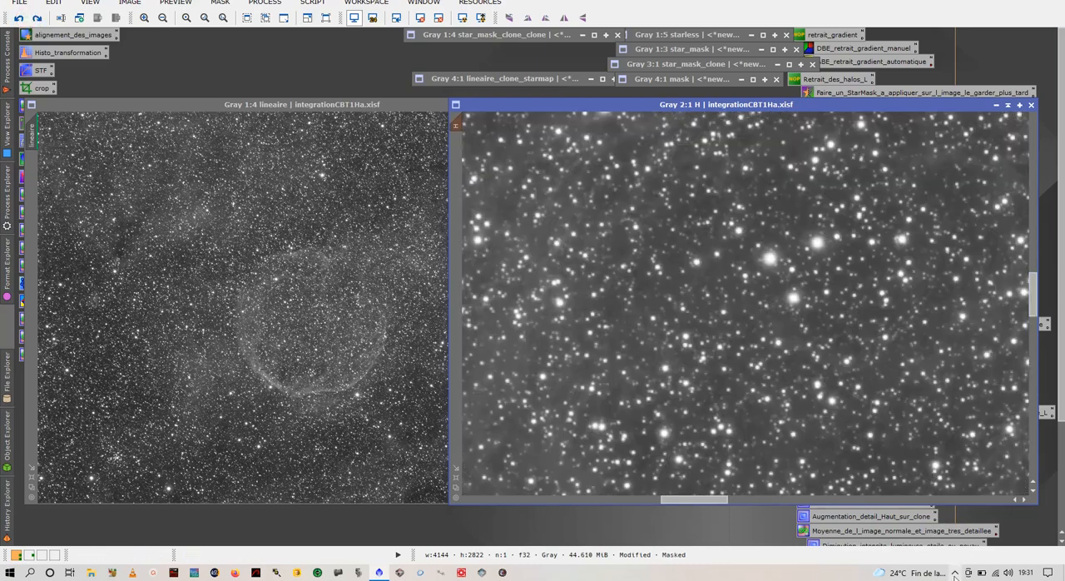
click(955, 572)
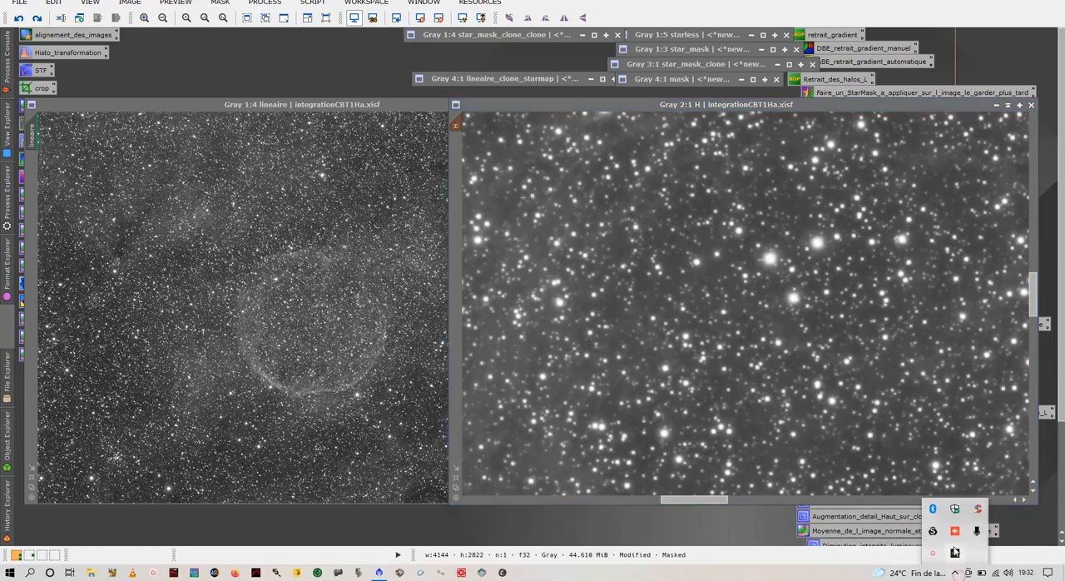
click(954, 551)
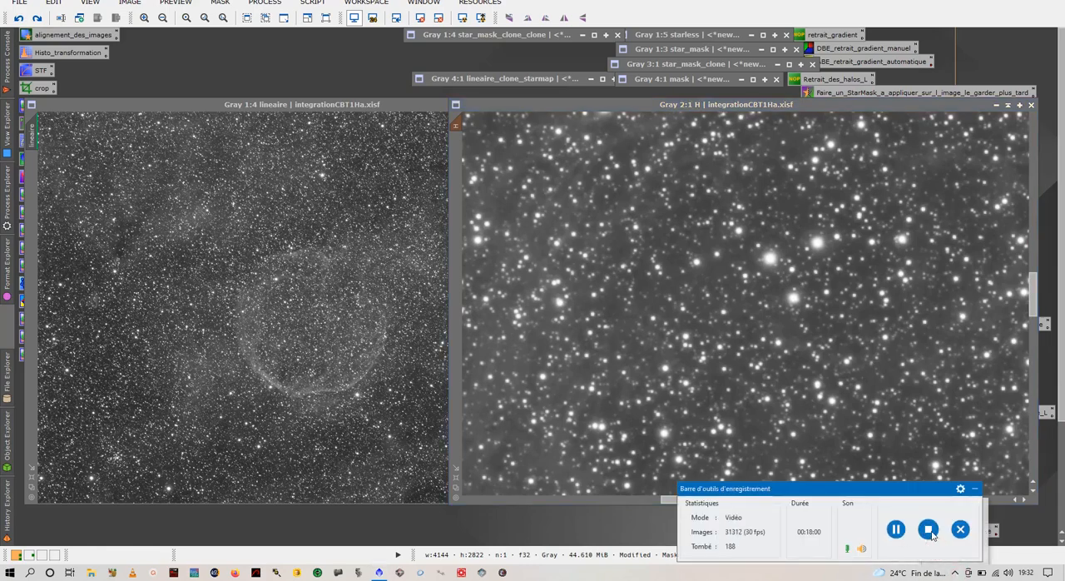